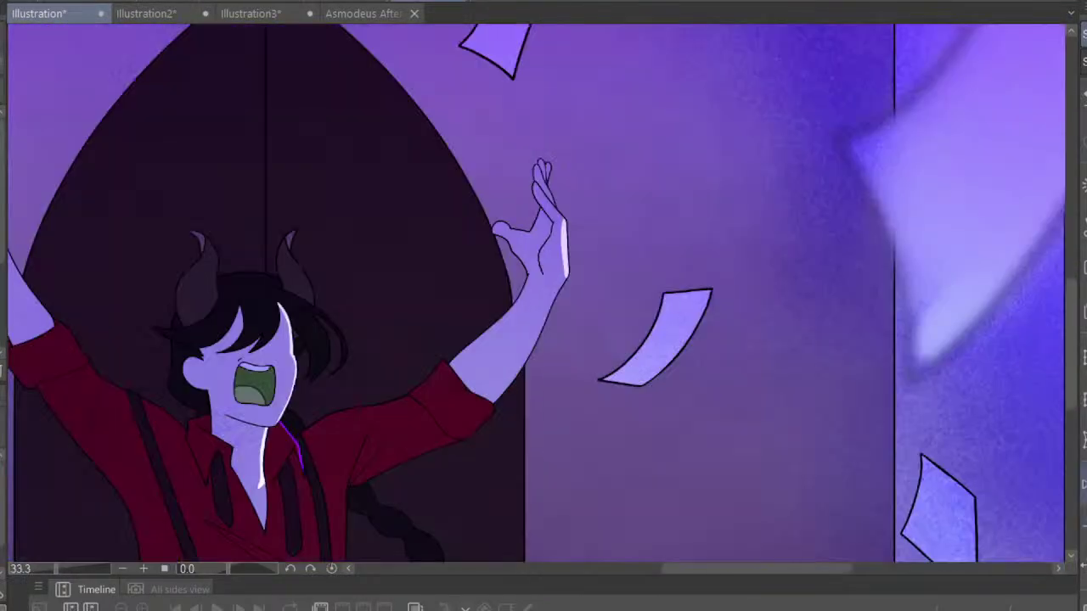
{"action": "scroll", "coordinate": [510, 185], "scroll_direction": "down", "scroll_amount": 3}
{"action": "scroll", "coordinate": [509, 184], "scroll_direction": "down", "scroll_amount": 2}
{"action": "scroll", "coordinate": [687, 507], "scroll_direction": "up", "scroll_amount": 3}
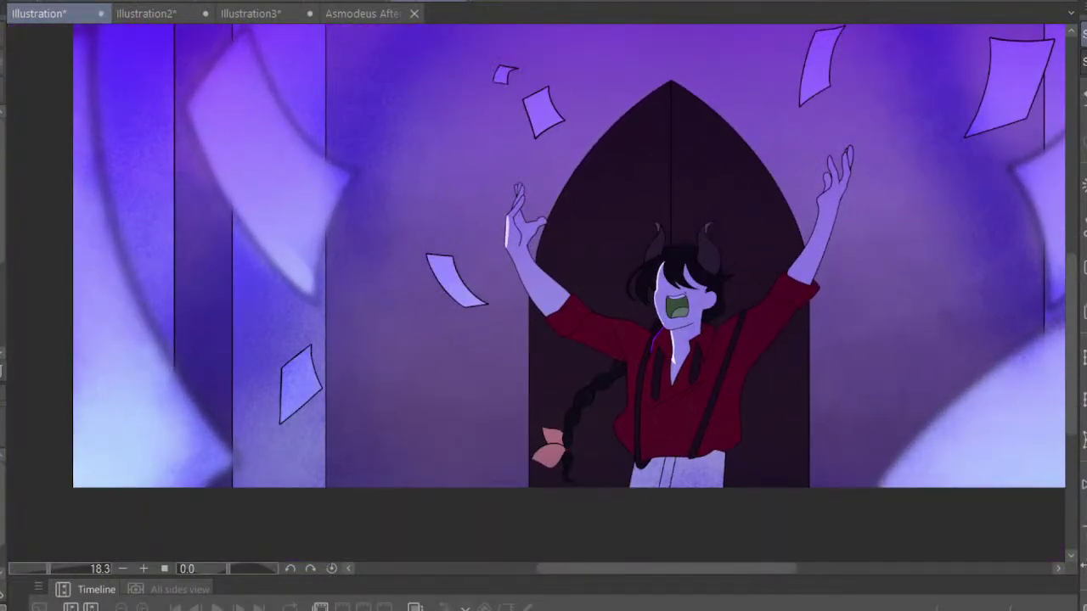
{"action": "scroll", "coordinate": [560, 272], "scroll_direction": "up", "scroll_amount": 2}
{"action": "scroll", "coordinate": [434, 88], "scroll_direction": "up", "scroll_amount": 2}
{"action": "scroll", "coordinate": [563, 286], "scroll_direction": "up", "scroll_amount": 2}
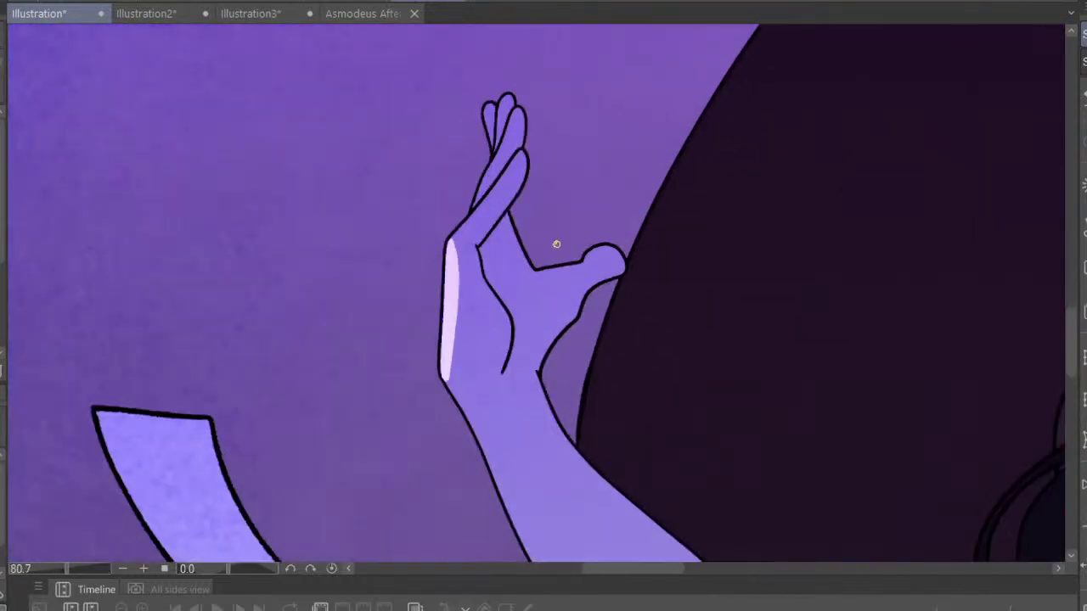
{"action": "scroll", "coordinate": [532, 451], "scroll_direction": "up", "scroll_amount": 1}
{"action": "scroll", "coordinate": [498, 260], "scroll_direction": "down", "scroll_amount": 2}
{"action": "scroll", "coordinate": [493, 246], "scroll_direction": "up", "scroll_amount": 3}
{"action": "scroll", "coordinate": [468, 283], "scroll_direction": "up", "scroll_amount": 1}
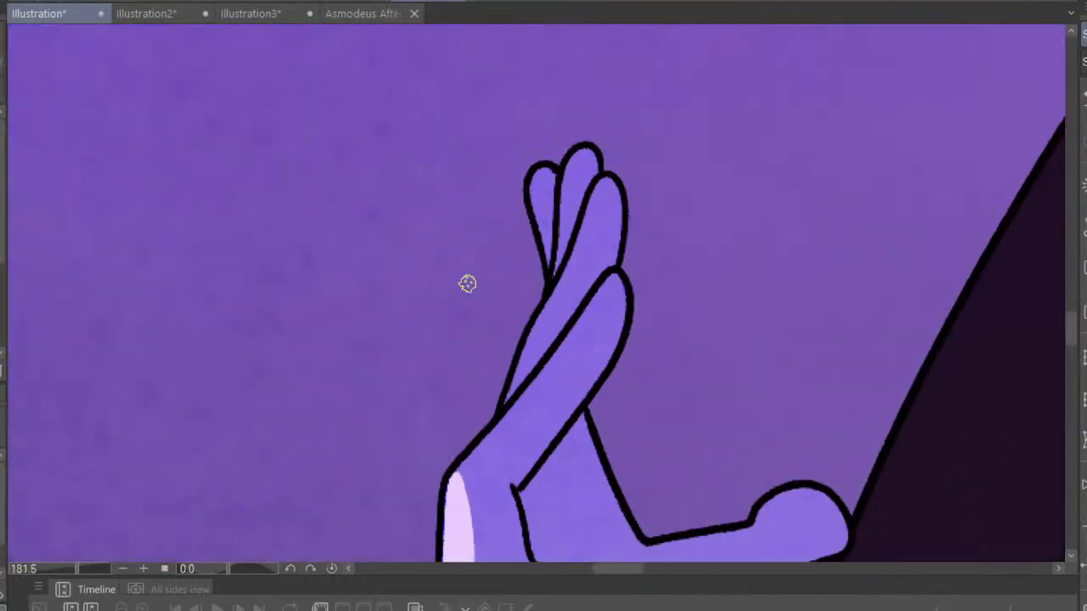
Brush light pink highlights along the raised crossed fingers and inside the left finger
{"action": "left_click_drag", "start_coordinate": [508, 395], "coordinate": [565, 209]}
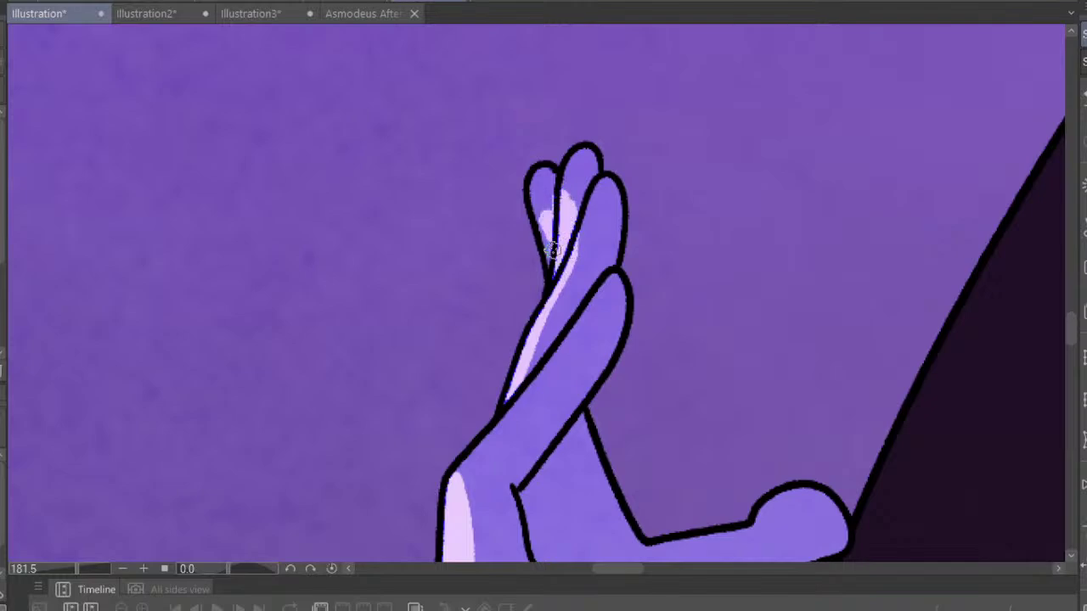
{"action": "left_click_drag", "start_coordinate": [553, 255], "coordinate": [535, 202]}
{"action": "scroll", "coordinate": [728, 270], "scroll_direction": "down", "scroll_amount": 2}
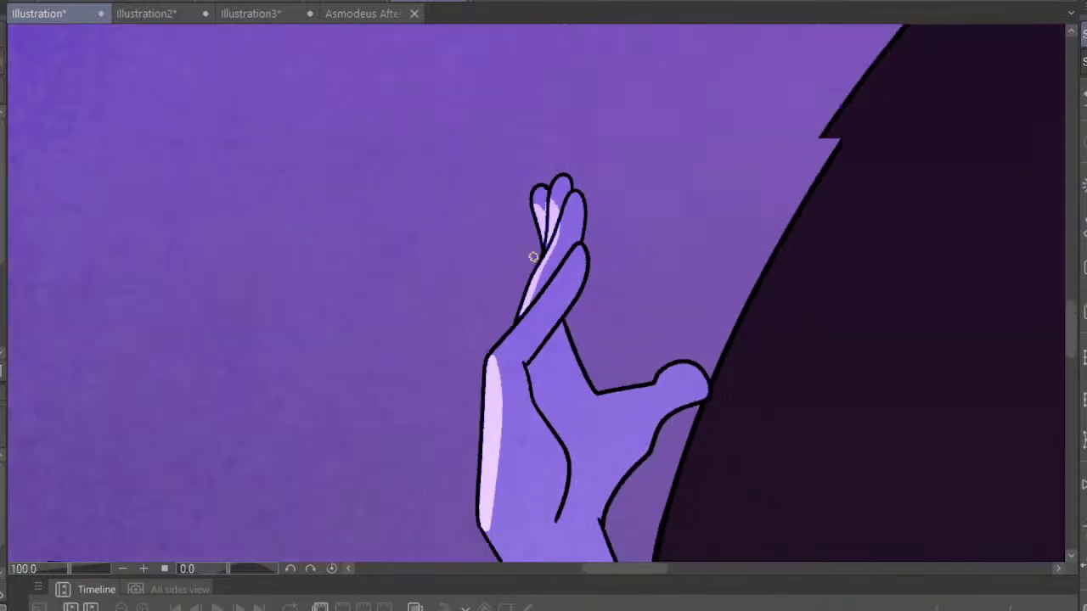
{"action": "scroll", "coordinate": [728, 271], "scroll_direction": "down", "scroll_amount": 2}
{"action": "scroll", "coordinate": [728, 270], "scroll_direction": "down", "scroll_amount": 2}
{"action": "scroll", "coordinate": [728, 270], "scroll_direction": "down", "scroll_amount": 2}
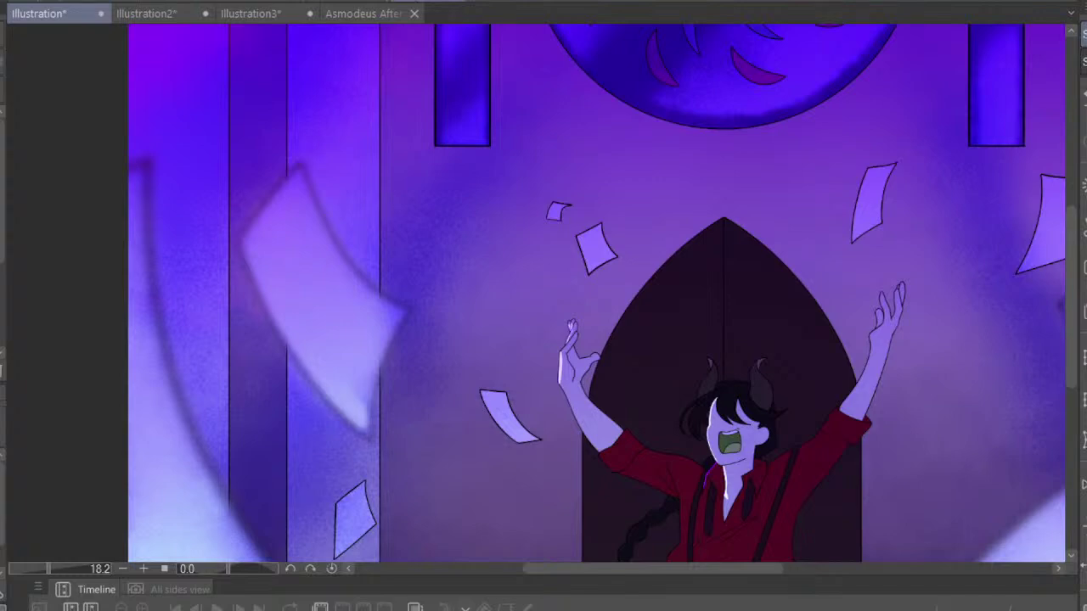
{"action": "scroll", "coordinate": [643, 450], "scroll_direction": "up", "scroll_amount": 2}
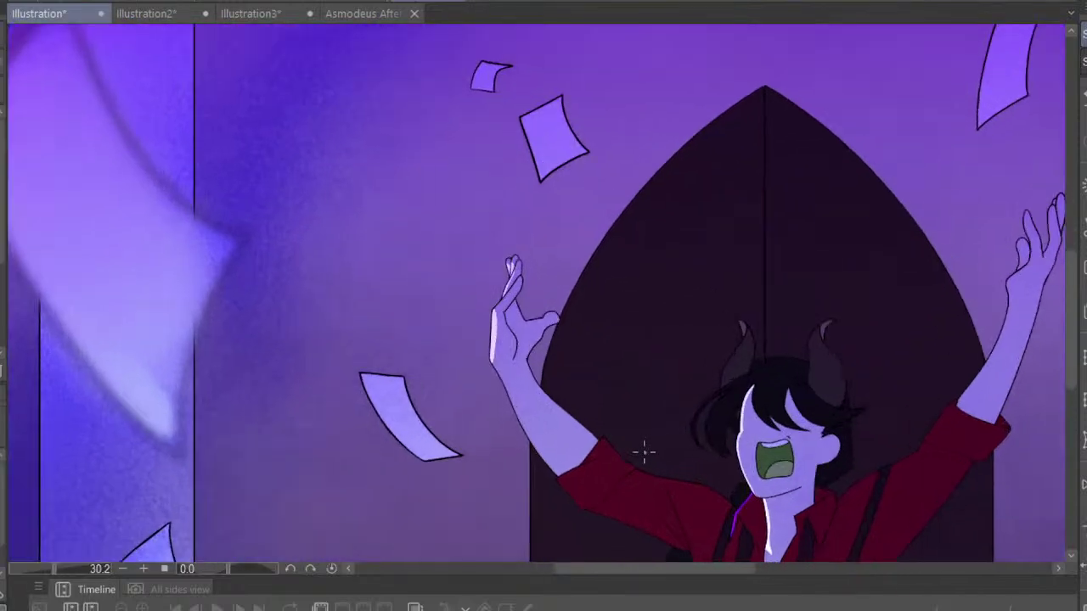
{"action": "scroll", "coordinate": [578, 408], "scroll_direction": "up", "scroll_amount": 2}
{"action": "scroll", "coordinate": [513, 368], "scroll_direction": "up", "scroll_amount": 1}
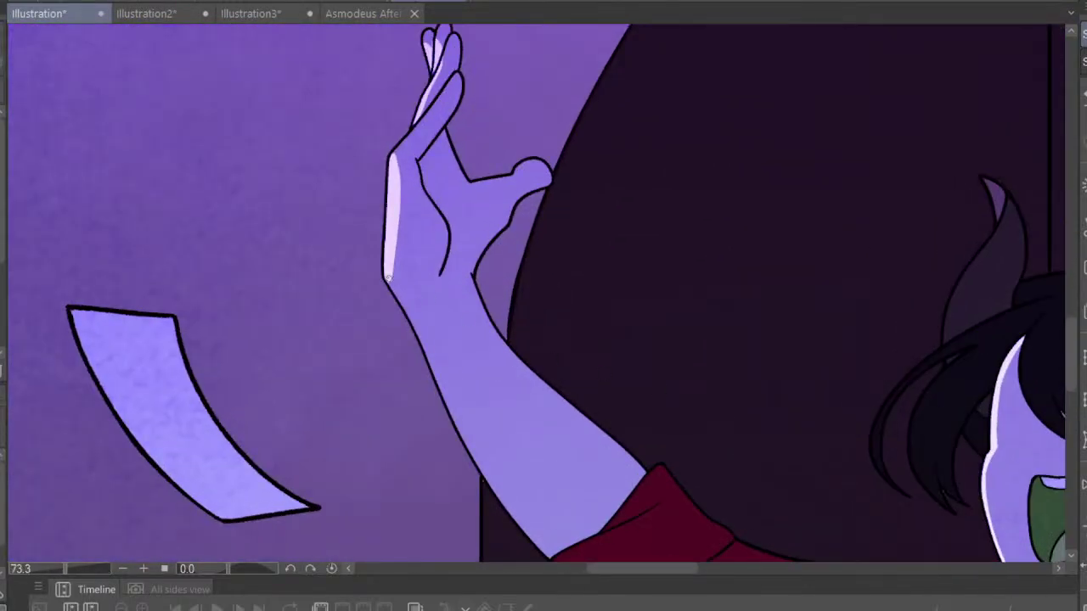
Paint a light highlight stroke down the raised forearm's outer left edge to the sleeve
{"action": "left_click_drag", "start_coordinate": [415, 323], "coordinate": [456, 425]}
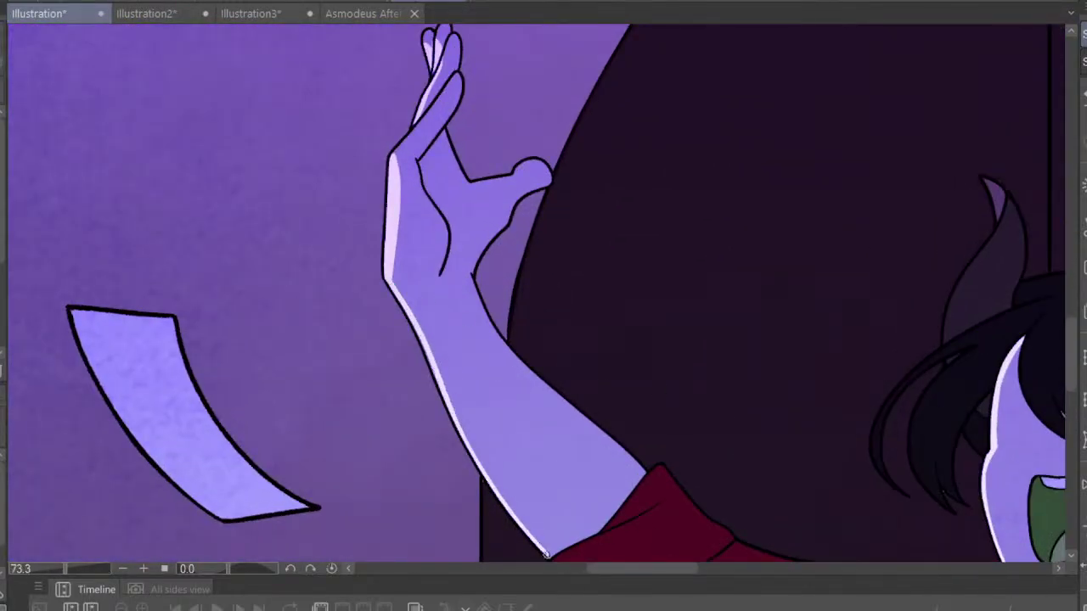
{"action": "scroll", "coordinate": [595, 306], "scroll_direction": "down", "scroll_amount": 1}
{"action": "scroll", "coordinate": [650, 169], "scroll_direction": "down", "scroll_amount": 4}
{"action": "scroll", "coordinate": [650, 274], "scroll_direction": "up", "scroll_amount": 1}
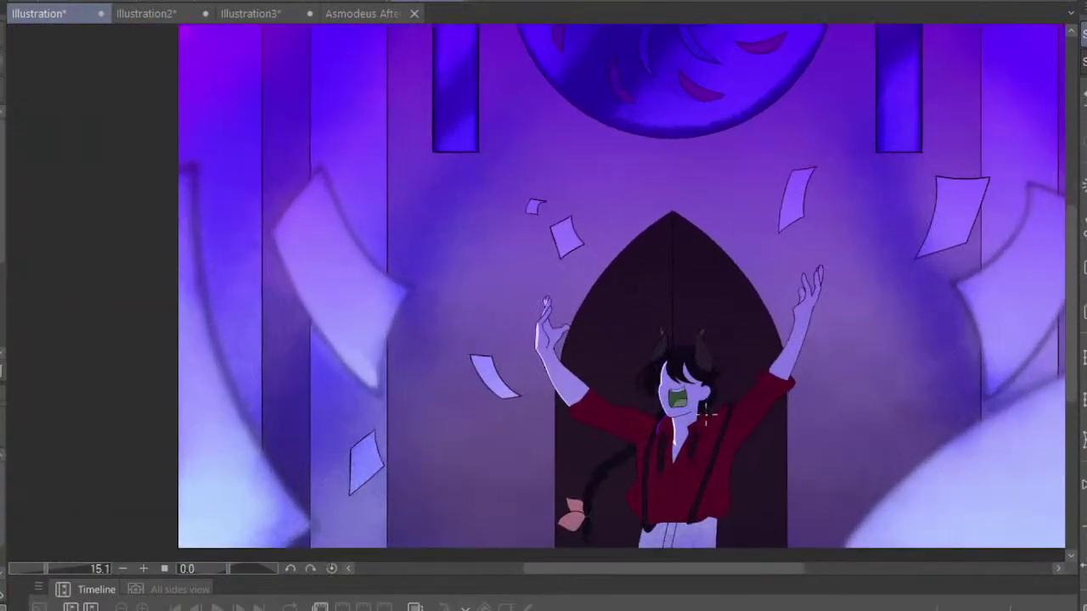
{"action": "scroll", "coordinate": [1053, 432], "scroll_direction": "up", "scroll_amount": 1}
{"action": "scroll", "coordinate": [891, 417], "scroll_direction": "up", "scroll_amount": 1}
{"action": "scroll", "coordinate": [651, 311], "scroll_direction": "up", "scroll_amount": 1}
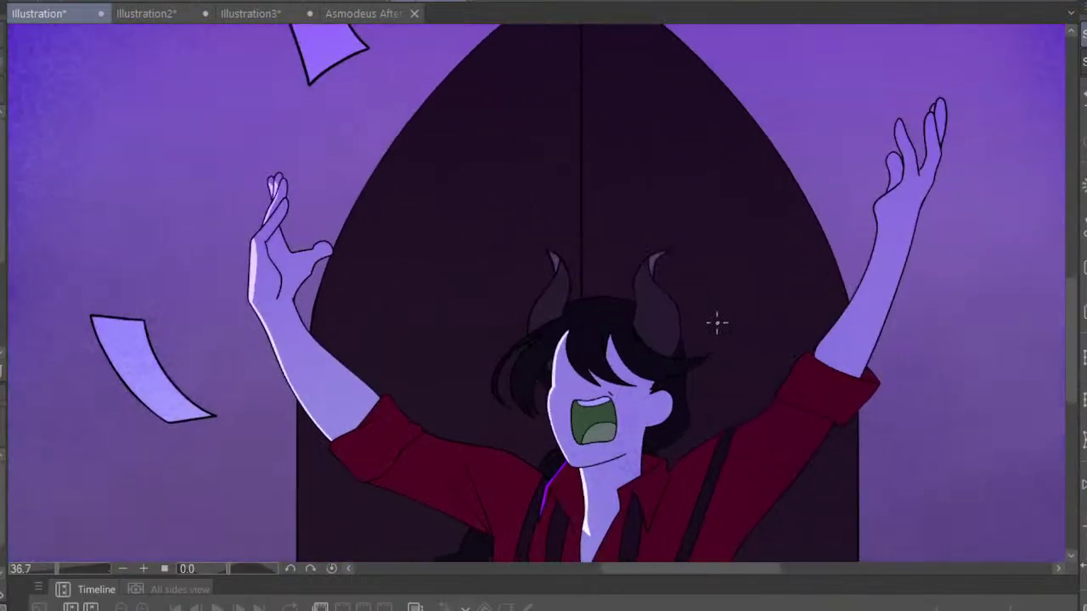
{"action": "scroll", "coordinate": [532, 253], "scroll_direction": "up", "scroll_amount": 2}
{"action": "scroll", "coordinate": [421, 290], "scroll_direction": "up", "scroll_amount": 1}
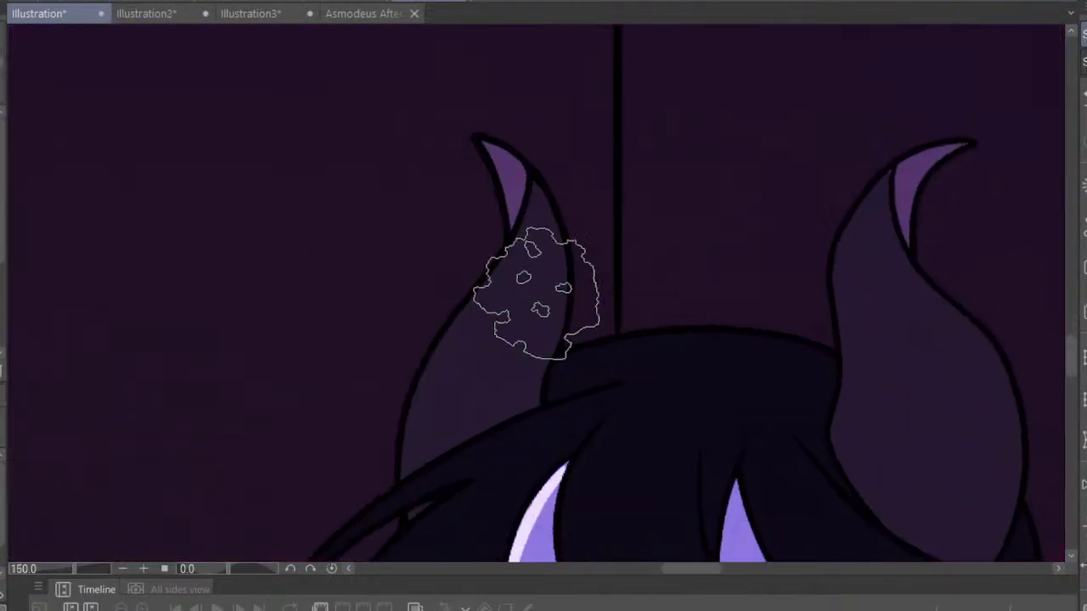
Paint violet glow bands down the left horn, redoing the first stroke, then along the right horn
{"action": "left_click_drag", "start_coordinate": [485, 136], "coordinate": [527, 263]}
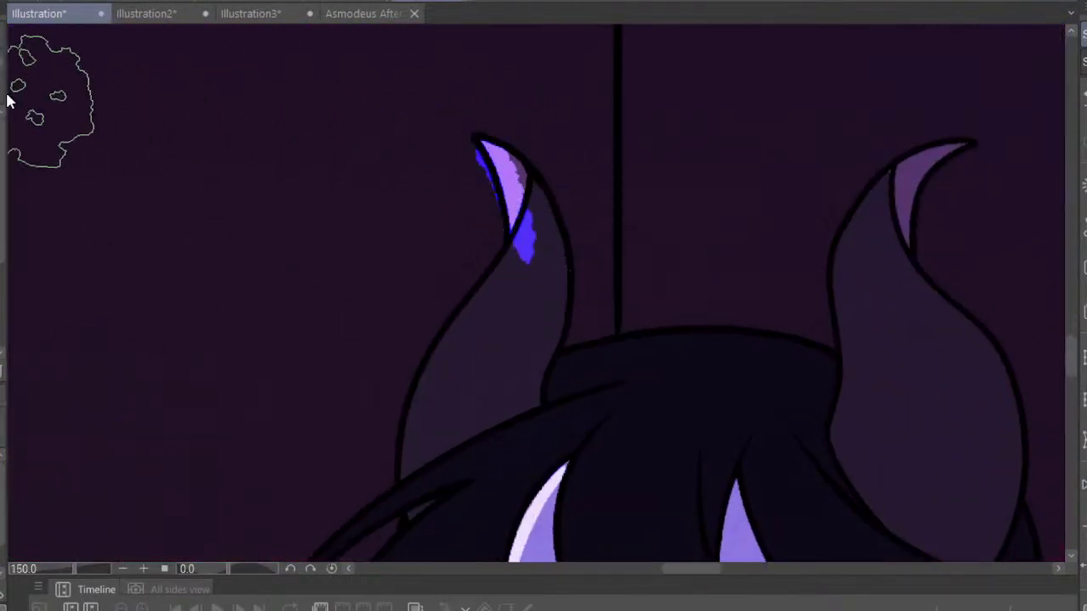
{"action": "key", "text": "ctrl+z"}
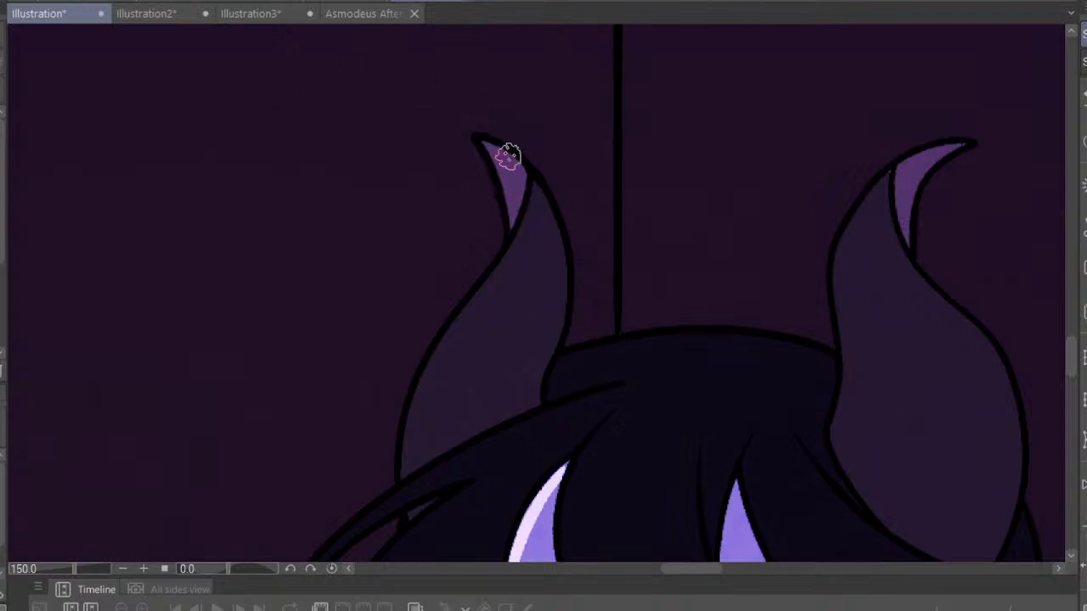
{"action": "mouse_move", "coordinate": [485, 146]}
{"action": "left_mouse_down"}
{"action": "mouse_move", "coordinate": [515, 235]}
{"action": "mouse_move", "coordinate": [405, 464]}
{"action": "mouse_move", "coordinate": [468, 297]}
{"action": "mouse_move", "coordinate": [504, 267]}
{"action": "mouse_move", "coordinate": [420, 400]}
{"action": "left_mouse_up"}
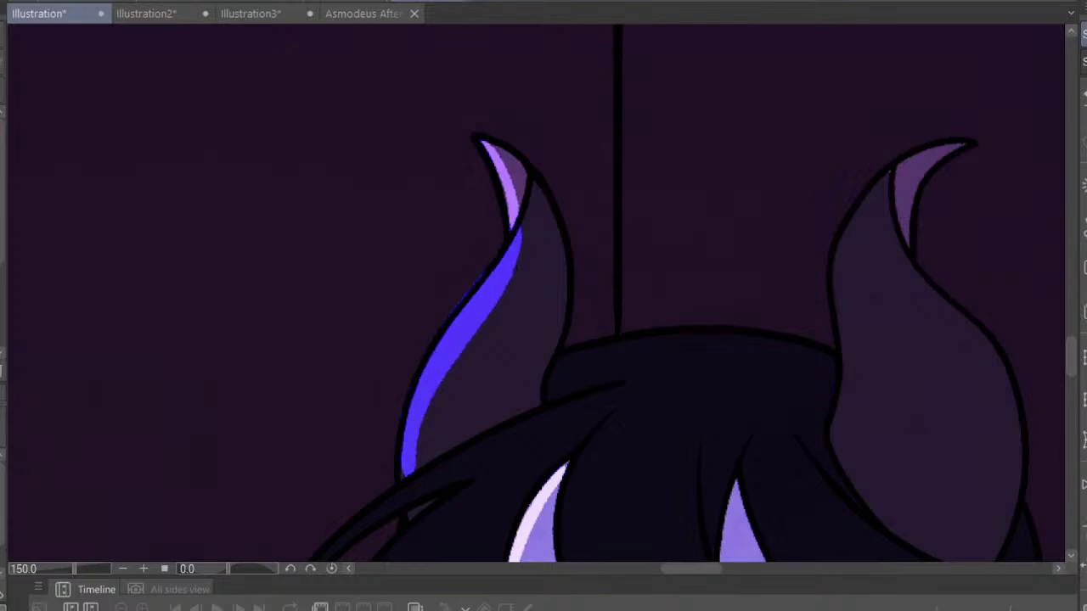
{"action": "left_click_drag", "start_coordinate": [451, 296], "coordinate": [402, 398]}
{"action": "scroll", "coordinate": [807, 335], "scroll_direction": "down", "scroll_amount": 3}
{"action": "scroll", "coordinate": [615, 218], "scroll_direction": "down", "scroll_amount": 3}
{"action": "scroll", "coordinate": [614, 218], "scroll_direction": "up", "scroll_amount": 1}
{"action": "scroll", "coordinate": [733, 245], "scroll_direction": "up", "scroll_amount": 2}
{"action": "scroll", "coordinate": [733, 246], "scroll_direction": "up", "scroll_amount": 2}
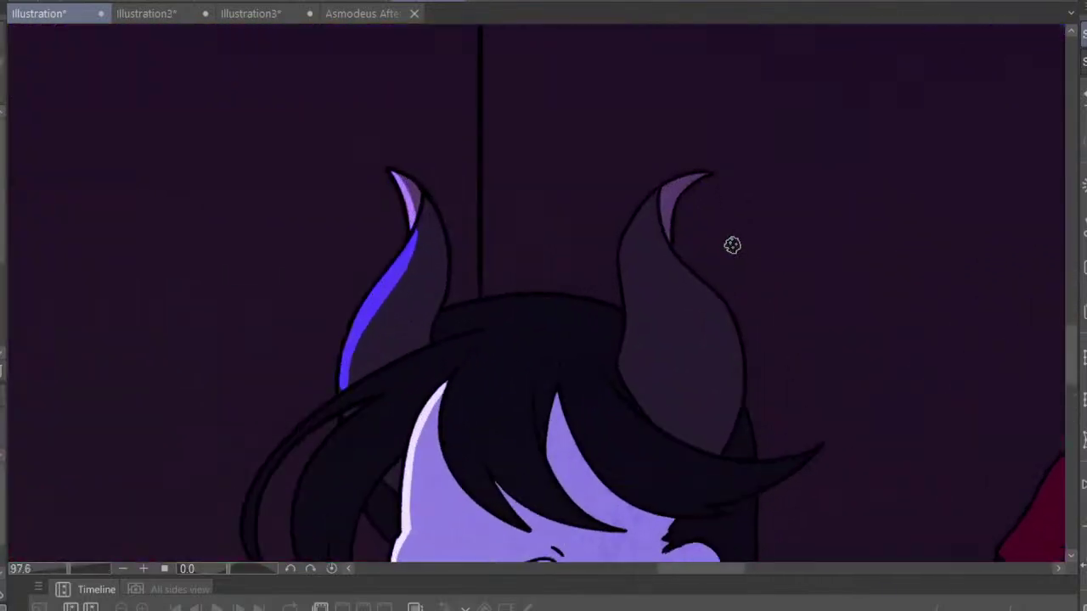
{"action": "mouse_move", "coordinate": [702, 176]}
{"action": "left_mouse_down"}
{"action": "mouse_move", "coordinate": [676, 194]}
{"action": "mouse_move", "coordinate": [674, 267]}
{"action": "mouse_move", "coordinate": [728, 339]}
{"action": "mouse_move", "coordinate": [736, 417]}
{"action": "mouse_move", "coordinate": [728, 315]}
{"action": "mouse_move", "coordinate": [736, 335]}
{"action": "mouse_move", "coordinate": [678, 268]}
{"action": "mouse_move", "coordinate": [728, 327]}
{"action": "left_mouse_up"}
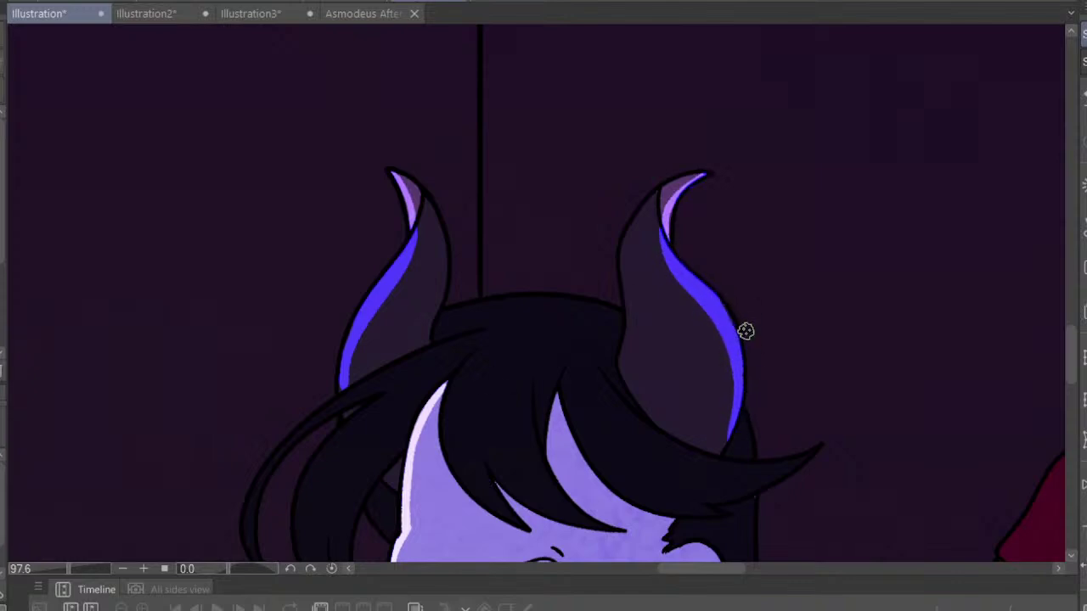
{"action": "scroll", "coordinate": [922, 260], "scroll_direction": "up", "scroll_amount": 3}
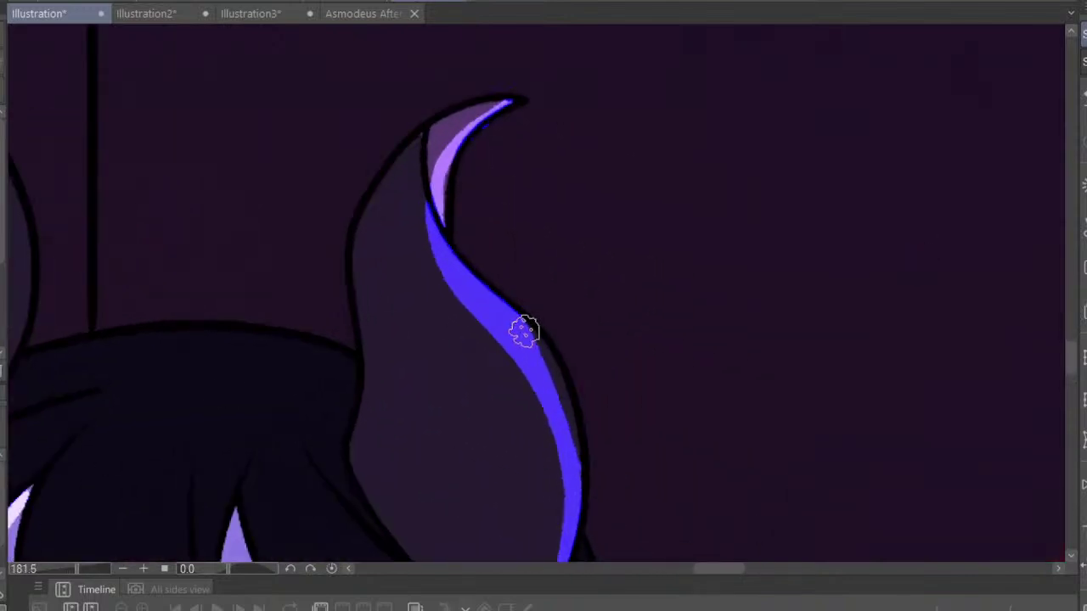
{"action": "scroll", "coordinate": [829, 304], "scroll_direction": "up", "scroll_amount": 1}
{"action": "scroll", "coordinate": [706, 155], "scroll_direction": "down", "scroll_amount": 5}
{"action": "scroll", "coordinate": [765, 201], "scroll_direction": "down", "scroll_amount": 4}
{"action": "scroll", "coordinate": [768, 195], "scroll_direction": "down", "scroll_amount": 4}
{"action": "scroll", "coordinate": [767, 153], "scroll_direction": "down", "scroll_amount": 3}
{"action": "scroll", "coordinate": [767, 153], "scroll_direction": "up", "scroll_amount": 2}
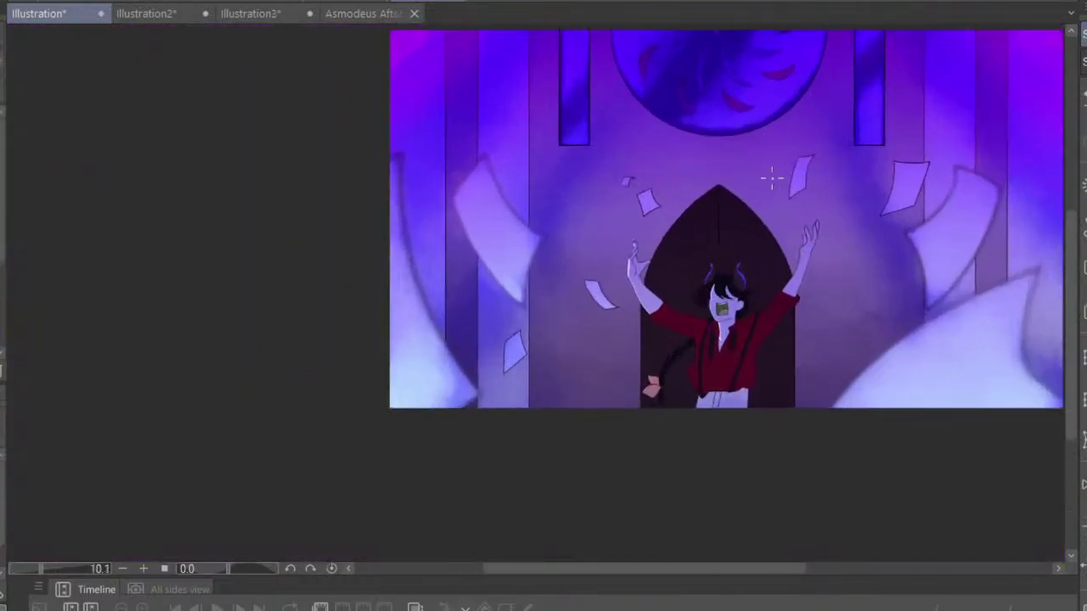
{"action": "scroll", "coordinate": [1036, 453], "scroll_direction": "right", "scroll_amount": 5}
{"action": "scroll", "coordinate": [685, 292], "scroll_direction": "left", "scroll_amount": 5}
{"action": "scroll", "coordinate": [808, 245], "scroll_direction": "up", "scroll_amount": 2}
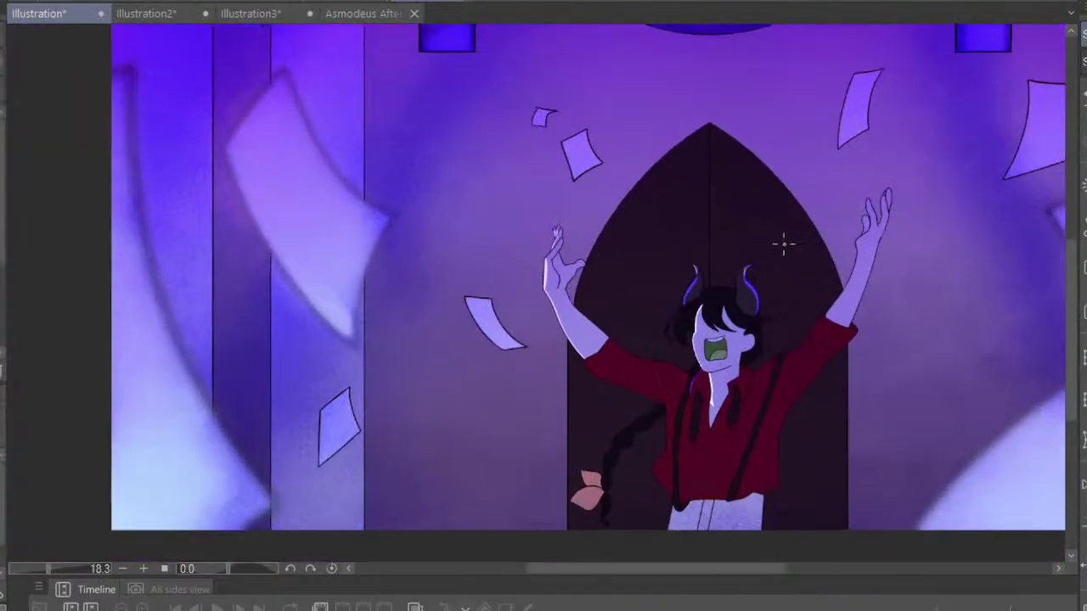
{"action": "scroll", "coordinate": [888, 245], "scroll_direction": "up", "scroll_amount": 2}
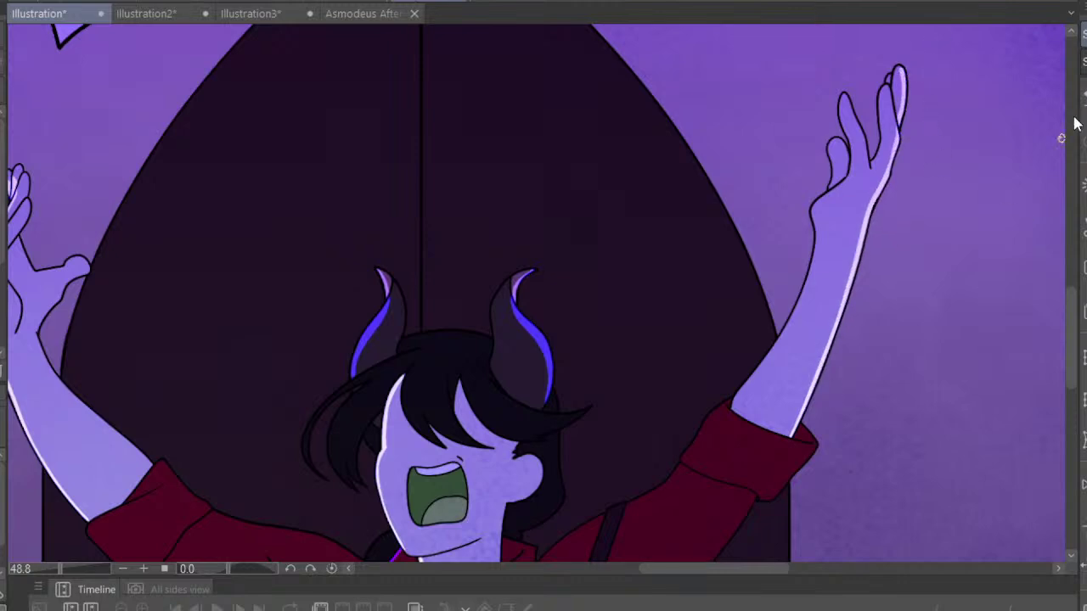
{"action": "scroll", "coordinate": [706, 182], "scroll_direction": "down", "scroll_amount": 3}
{"action": "scroll", "coordinate": [705, 182], "scroll_direction": "down", "scroll_amount": 3}
{"action": "scroll", "coordinate": [704, 179], "scroll_direction": "up", "scroll_amount": 1}
{"action": "scroll", "coordinate": [761, 257], "scroll_direction": "up", "scroll_amount": 2}
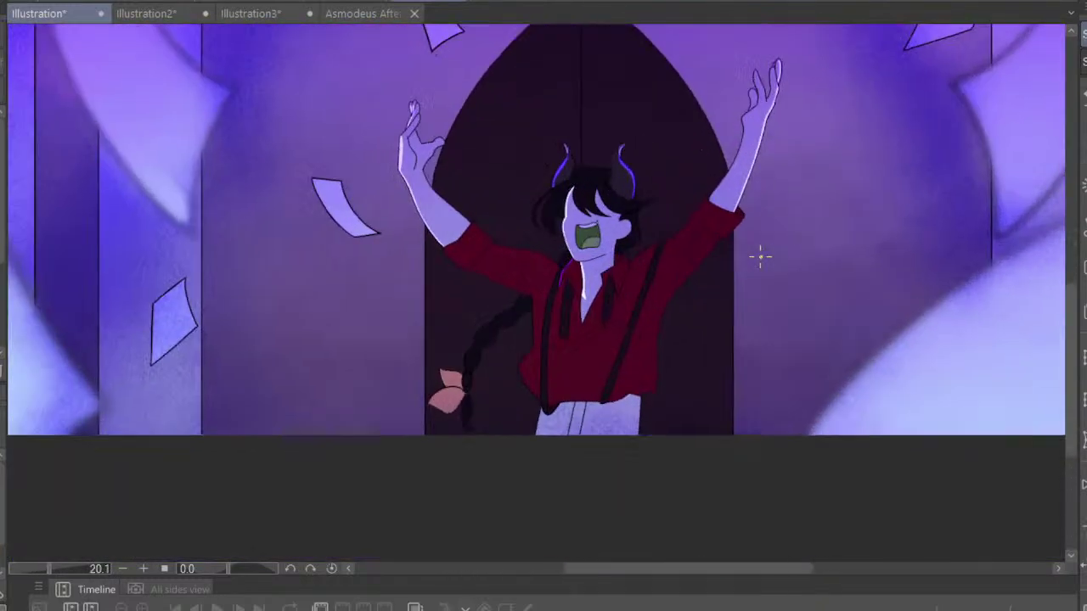
{"action": "scroll", "coordinate": [629, 199], "scroll_direction": "up", "scroll_amount": 2}
{"action": "scroll", "coordinate": [552, 161], "scroll_direction": "up", "scroll_amount": 2}
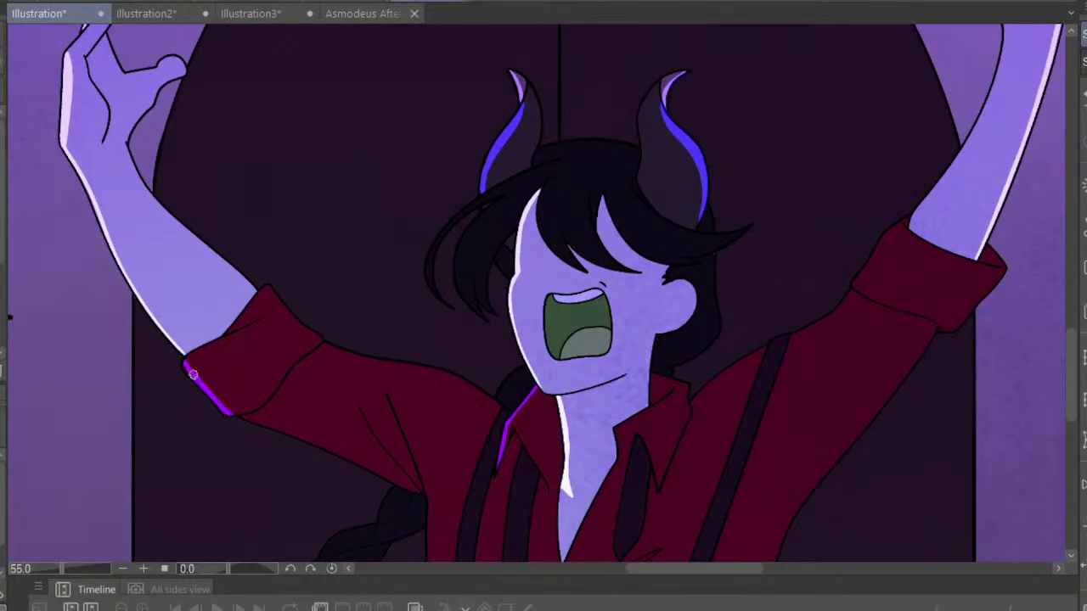
{"action": "scroll", "coordinate": [418, 341], "scroll_direction": "down", "scroll_amount": 3}
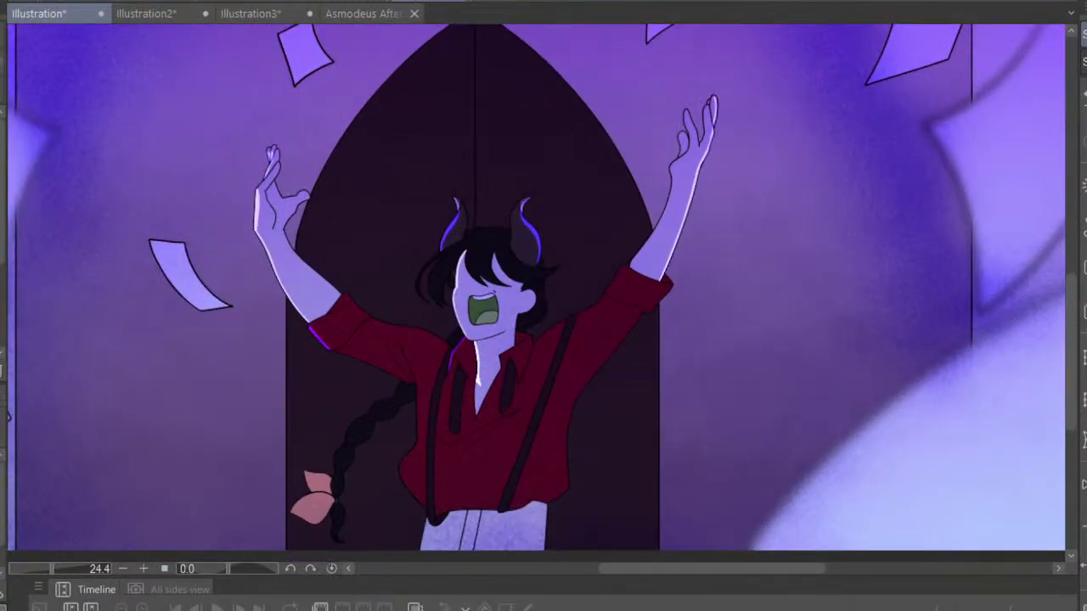
{"action": "scroll", "coordinate": [665, 315], "scroll_direction": "up", "scroll_amount": 2}
{"action": "scroll", "coordinate": [903, 349], "scroll_direction": "up", "scroll_amount": 2}
{"action": "scroll", "coordinate": [850, 342], "scroll_direction": "up", "scroll_amount": 1}
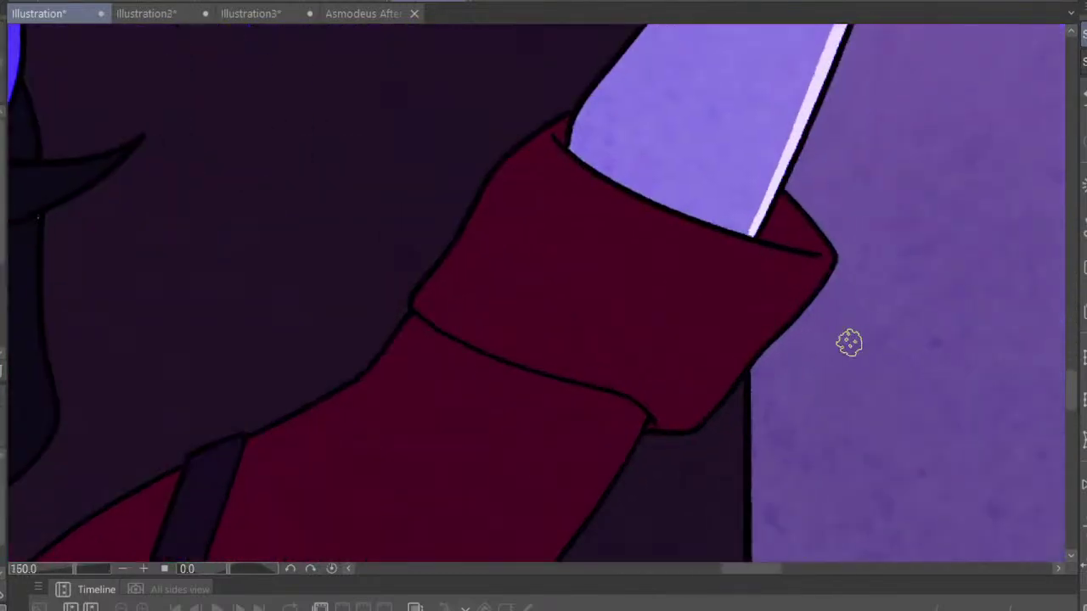
Stroke purple glow along the right sleeve edge and fill the gap beside it purple
{"action": "mouse_move", "coordinate": [765, 238]}
{"action": "left_mouse_down"}
{"action": "mouse_move", "coordinate": [825, 250]}
{"action": "mouse_move", "coordinate": [789, 206]}
{"action": "mouse_move", "coordinate": [778, 217]}
{"action": "mouse_move", "coordinate": [820, 249]}
{"action": "mouse_move", "coordinate": [705, 423]}
{"action": "left_mouse_up"}
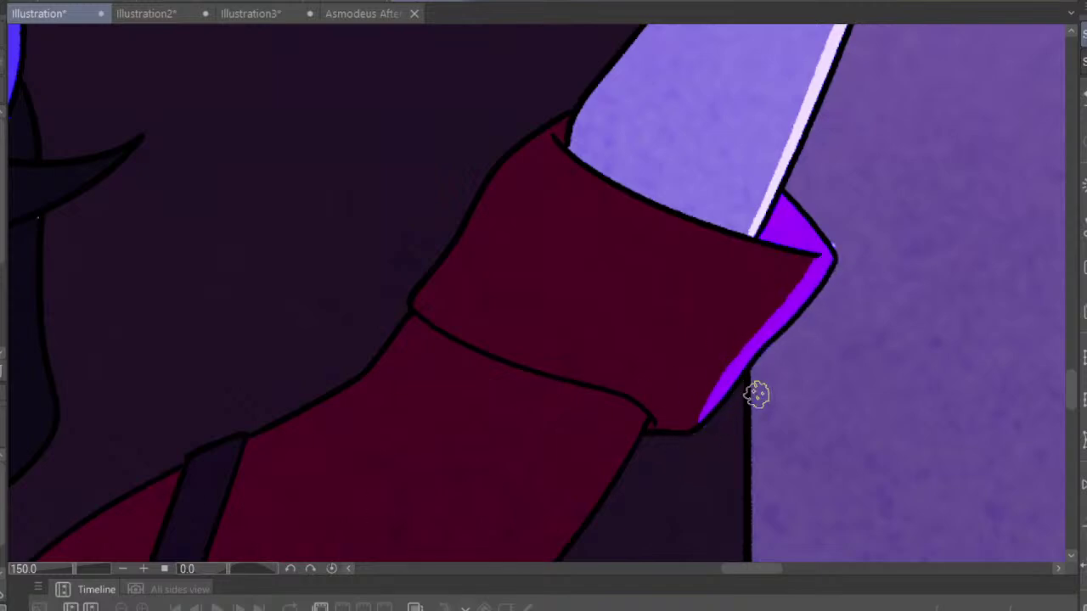
{"action": "scroll", "coordinate": [616, 92], "scroll_direction": "down", "scroll_amount": 2}
{"action": "scroll", "coordinate": [616, 92], "scroll_direction": "down", "scroll_amount": 3}
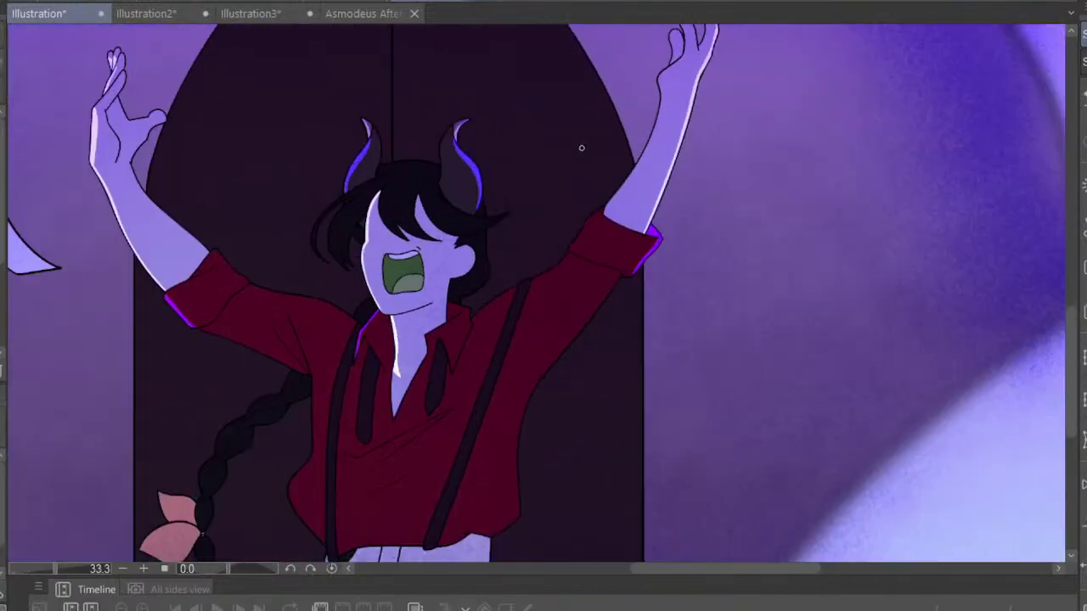
{"action": "scroll", "coordinate": [598, 138], "scroll_direction": "up", "scroll_amount": 3}
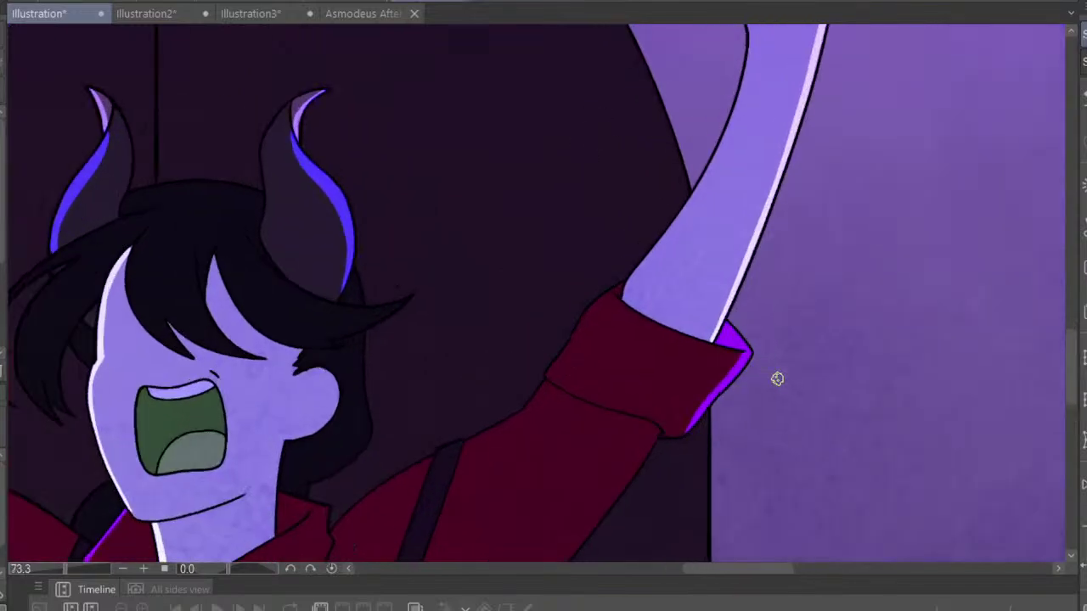
{"action": "scroll", "coordinate": [648, 253], "scroll_direction": "down", "scroll_amount": 2}
{"action": "scroll", "coordinate": [563, 413], "scroll_direction": "down", "scroll_amount": 2}
{"action": "scroll", "coordinate": [606, 294], "scroll_direction": "up", "scroll_amount": 3}
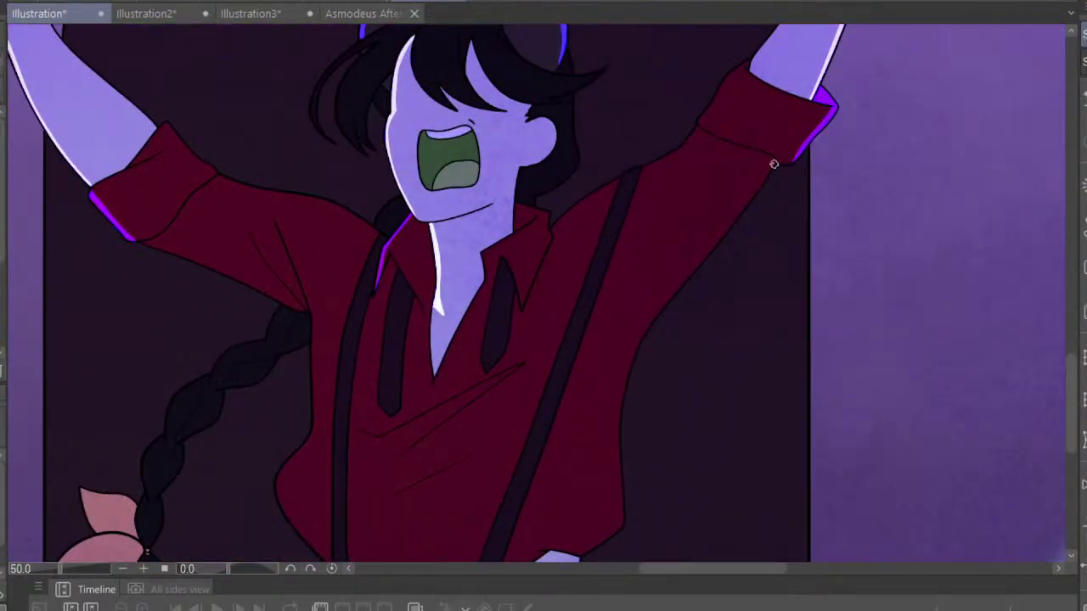
{"action": "left_click_drag", "start_coordinate": [768, 173], "coordinate": [591, 399]}
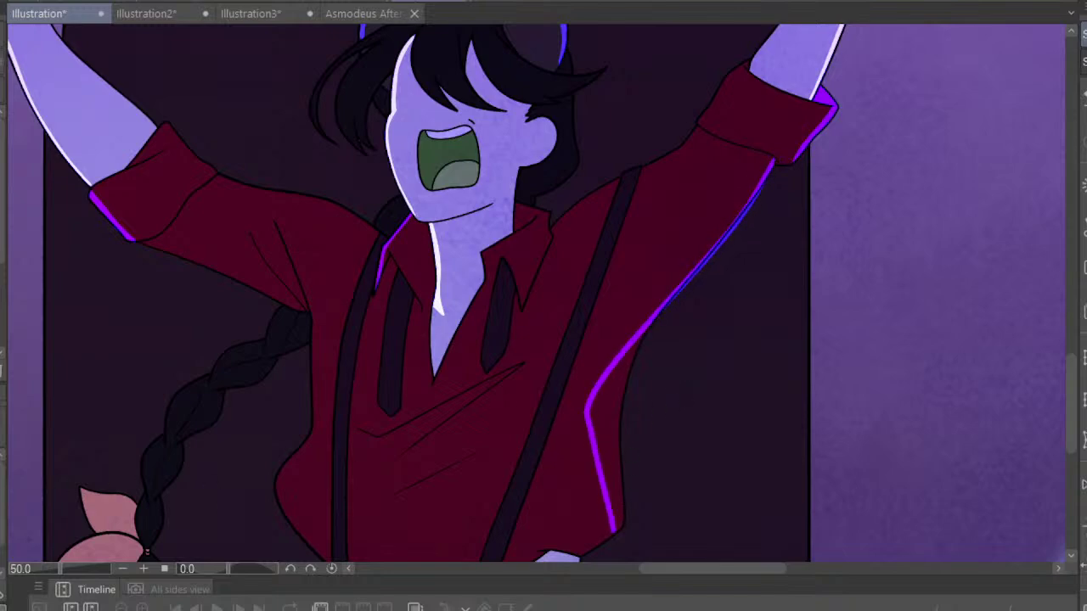
{"action": "left_click", "coordinate": [613, 393]}
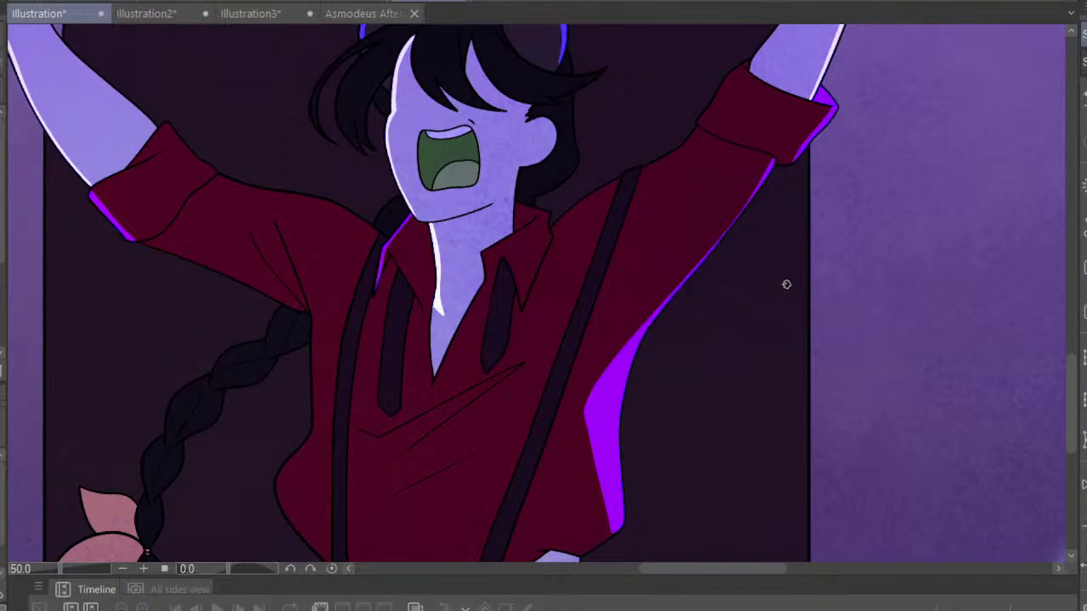
{"action": "scroll", "coordinate": [563, 328], "scroll_direction": "down", "scroll_amount": 3}
{"action": "scroll", "coordinate": [563, 328], "scroll_direction": "down", "scroll_amount": 2}
{"action": "scroll", "coordinate": [461, 316], "scroll_direction": "up", "scroll_amount": 1}
{"action": "scroll", "coordinate": [598, 315], "scroll_direction": "up", "scroll_amount": 1}
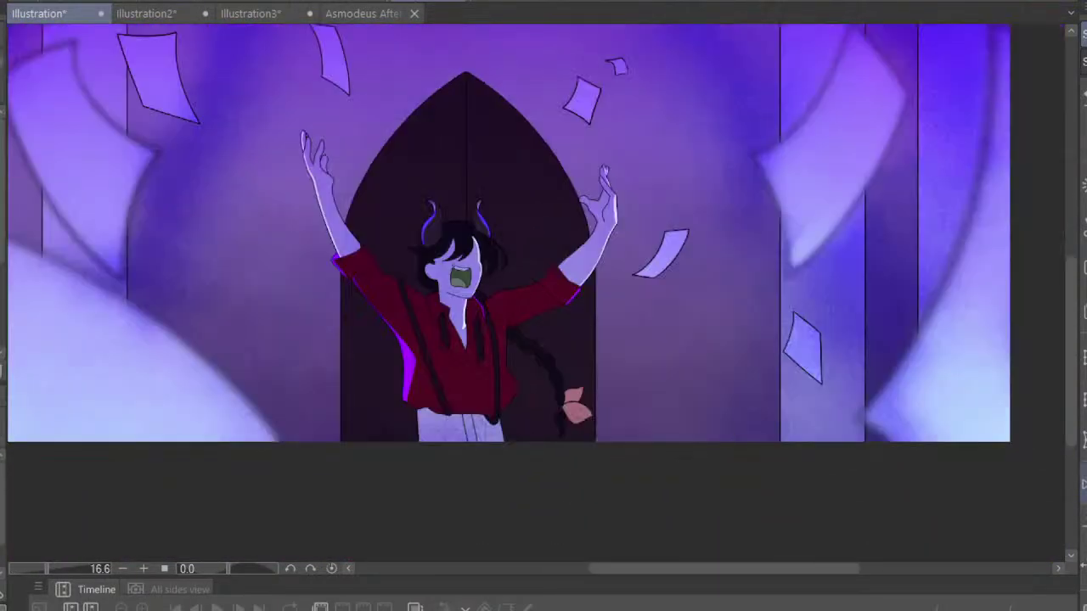
{"action": "scroll", "coordinate": [584, 248], "scroll_direction": "up", "scroll_amount": 1}
{"action": "scroll", "coordinate": [584, 248], "scroll_direction": "up", "scroll_amount": 3}
{"action": "scroll", "coordinate": [584, 248], "scroll_direction": "up", "scroll_amount": 2}
{"action": "scroll", "coordinate": [660, 293], "scroll_direction": "up", "scroll_amount": 2}
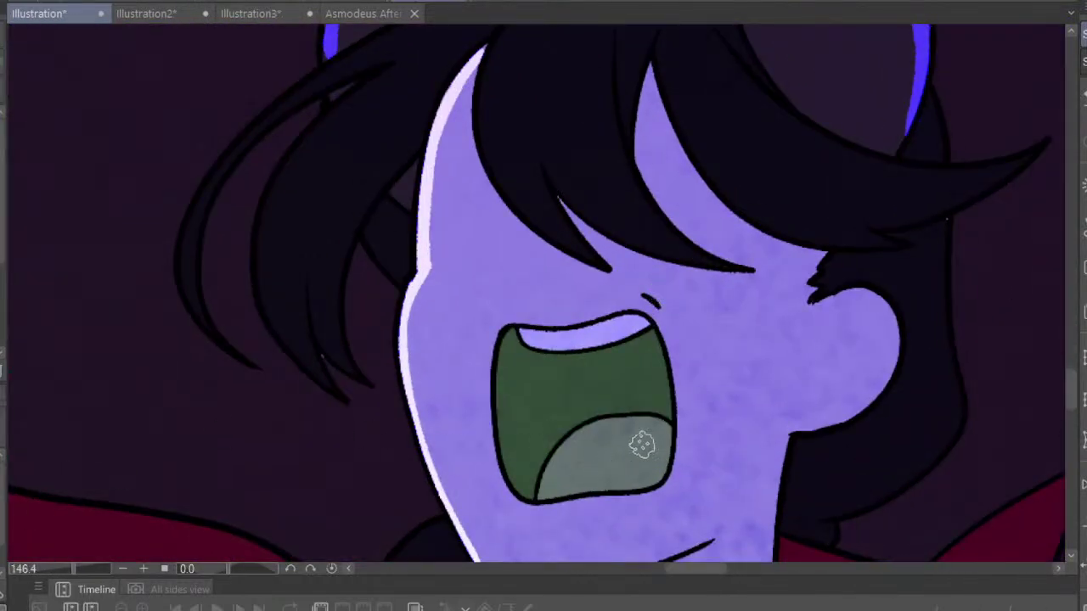
{"action": "scroll", "coordinate": [642, 444], "scroll_direction": "down", "scroll_amount": 4}
{"action": "scroll", "coordinate": [488, 247], "scroll_direction": "up", "scroll_amount": 1}
{"action": "scroll", "coordinate": [569, 319], "scroll_direction": "up", "scroll_amount": 2}
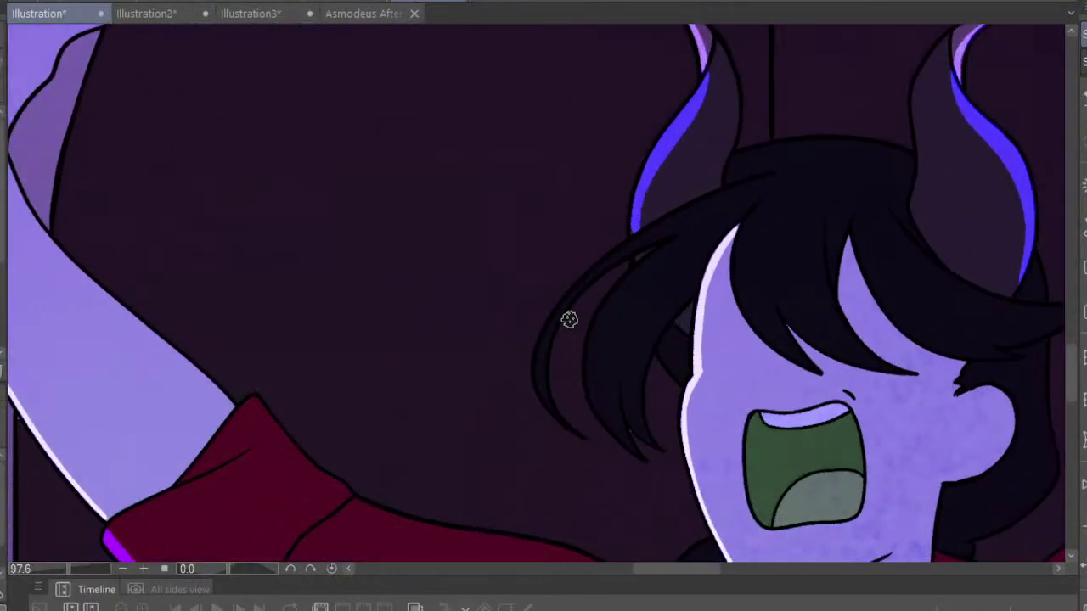
Paint a short blue highlight stroke along the hair strand beside the face
{"action": "mouse_move", "coordinate": [634, 235]}
{"action": "left_mouse_down"}
{"action": "mouse_move", "coordinate": [553, 330]}
{"action": "mouse_move", "coordinate": [546, 393]}
{"action": "mouse_move", "coordinate": [563, 422]}
{"action": "mouse_move", "coordinate": [539, 366]}
{"action": "mouse_move", "coordinate": [594, 272]}
{"action": "mouse_move", "coordinate": [662, 250]}
{"action": "left_mouse_up"}
{"action": "scroll", "coordinate": [654, 255], "scroll_direction": "down", "scroll_amount": 5}
{"action": "scroll", "coordinate": [476, 194], "scroll_direction": "down", "scroll_amount": 3}
{"action": "scroll", "coordinate": [490, 194], "scroll_direction": "up", "scroll_amount": 1}
{"action": "scroll", "coordinate": [527, 219], "scroll_direction": "up", "scroll_amount": 2}
{"action": "scroll", "coordinate": [526, 219], "scroll_direction": "up", "scroll_amount": 1}
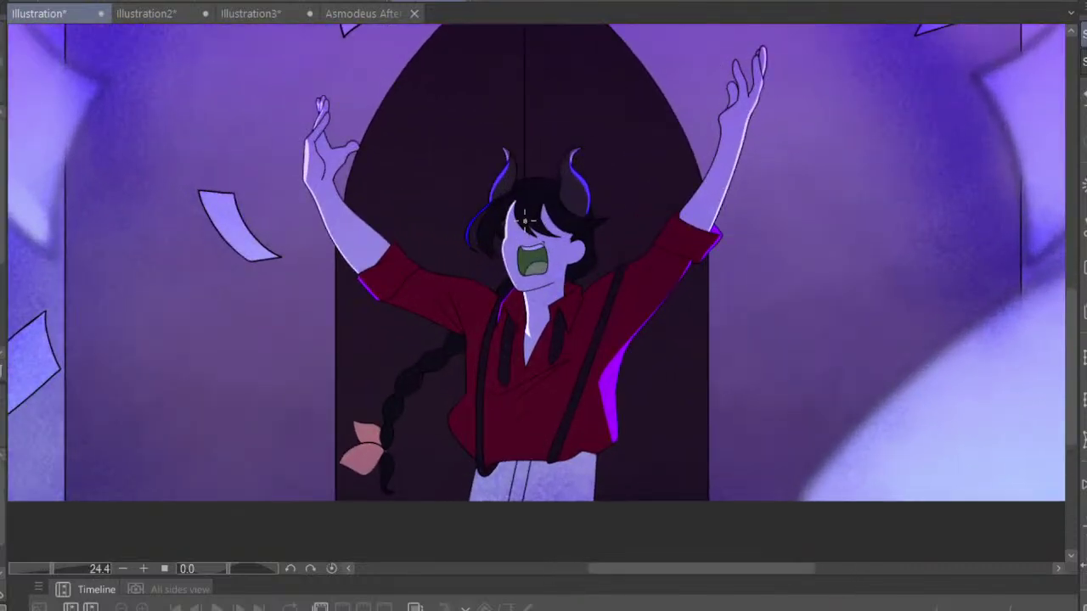
{"action": "scroll", "coordinate": [525, 220], "scroll_direction": "up", "scroll_amount": 1}
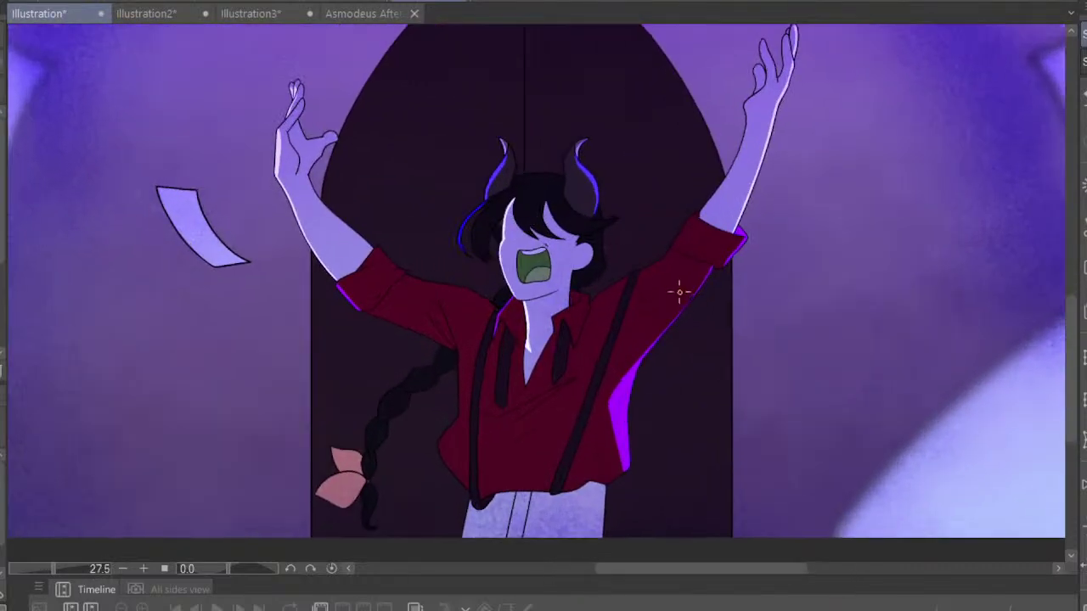
{"action": "scroll", "coordinate": [671, 293], "scroll_direction": "down", "scroll_amount": 4}
{"action": "scroll", "coordinate": [656, 297], "scroll_direction": "down", "scroll_amount": 4}
{"action": "scroll", "coordinate": [655, 295], "scroll_direction": "up", "scroll_amount": 1}
{"action": "scroll", "coordinate": [656, 294], "scroll_direction": "up", "scroll_amount": 1}
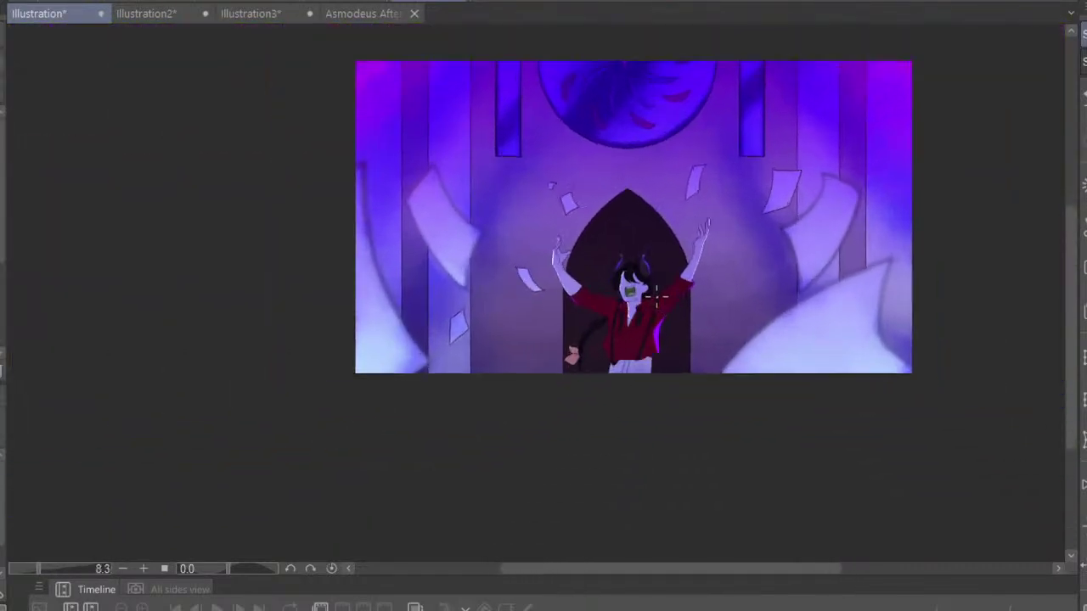
{"action": "scroll", "coordinate": [656, 295], "scroll_direction": "up", "scroll_amount": 1}
{"action": "scroll", "coordinate": [654, 291], "scroll_direction": "up", "scroll_amount": 1}
{"action": "scroll", "coordinate": [650, 284], "scroll_direction": "up", "scroll_amount": 2}
{"action": "scroll", "coordinate": [647, 274], "scroll_direction": "up", "scroll_amount": 2}
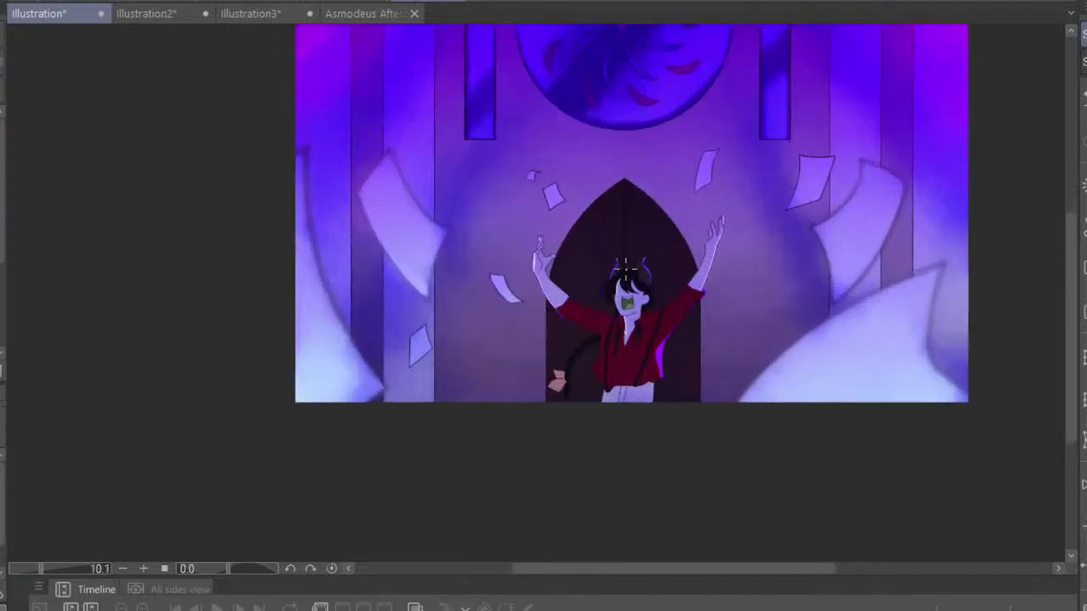
{"action": "scroll", "coordinate": [625, 270], "scroll_direction": "down", "scroll_amount": 1}
{"action": "scroll", "coordinate": [625, 270], "scroll_direction": "down", "scroll_amount": 1}
{"action": "scroll", "coordinate": [625, 270], "scroll_direction": "down", "scroll_amount": 2}
{"action": "scroll", "coordinate": [625, 270], "scroll_direction": "up", "scroll_amount": 1}
{"action": "scroll", "coordinate": [626, 270], "scroll_direction": "up", "scroll_amount": 2}
{"action": "scroll", "coordinate": [625, 270], "scroll_direction": "up", "scroll_amount": 2}
{"action": "scroll", "coordinate": [526, 425], "scroll_direction": "up", "scroll_amount": 1}
{"action": "scroll", "coordinate": [490, 310], "scroll_direction": "down", "scroll_amount": 1}
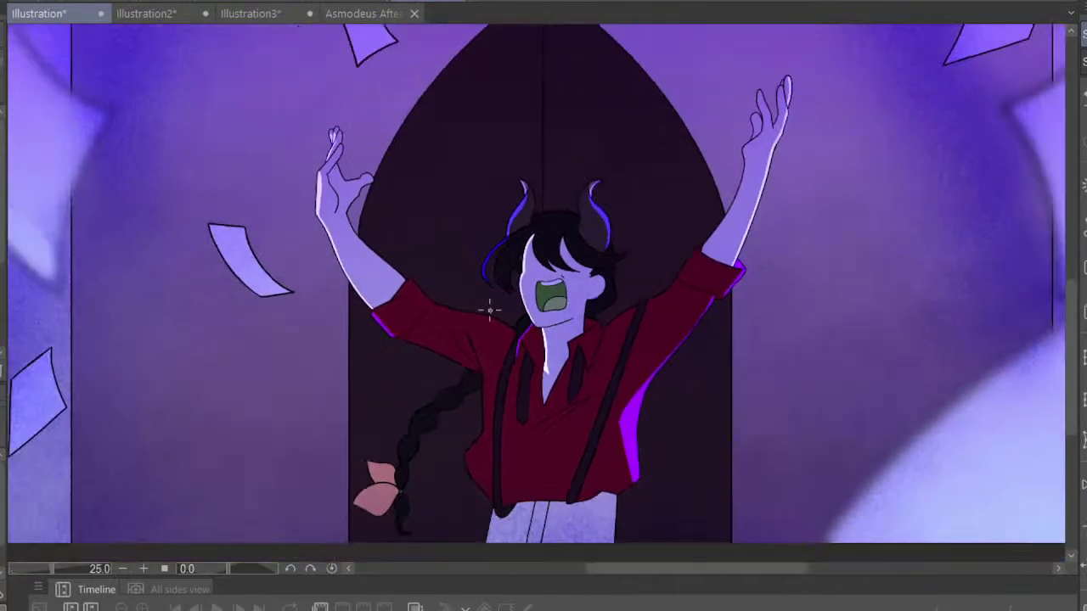
{"action": "scroll", "coordinate": [476, 327], "scroll_direction": "up", "scroll_amount": 1}
{"action": "scroll", "coordinate": [461, 339], "scroll_direction": "up", "scroll_amount": 1}
{"action": "scroll", "coordinate": [417, 306], "scroll_direction": "up", "scroll_amount": 1}
{"action": "scroll", "coordinate": [374, 276], "scroll_direction": "up", "scroll_amount": 1}
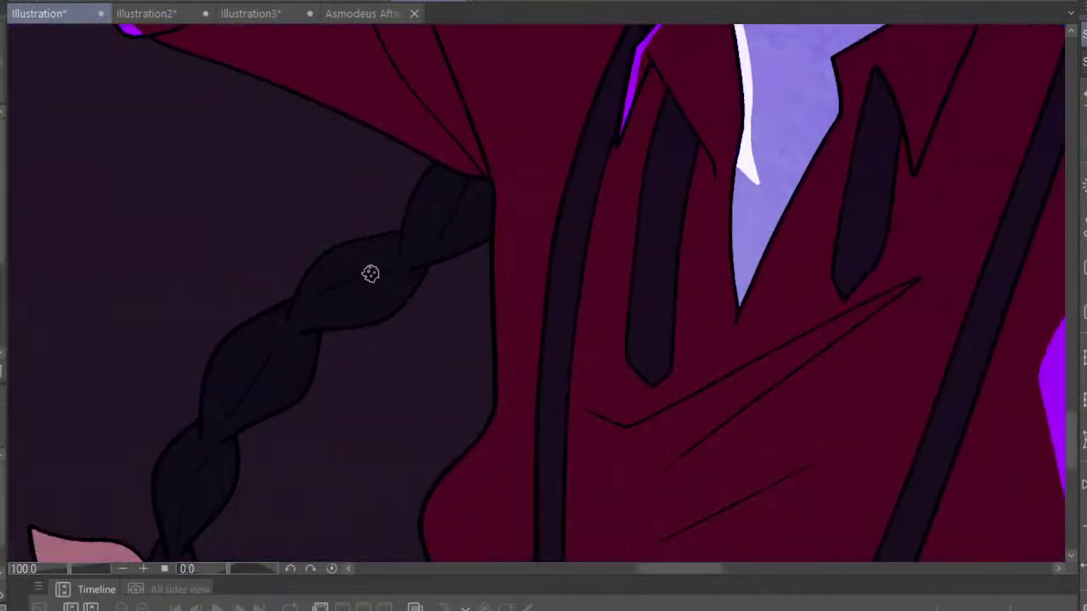
Paint a thin blue rim light along the braid's upper edge, redrawing it twice
{"action": "mouse_move", "coordinate": [438, 167]}
{"action": "left_mouse_down"}
{"action": "mouse_move", "coordinate": [406, 236]}
{"action": "mouse_move", "coordinate": [442, 174]}
{"action": "left_mouse_up"}
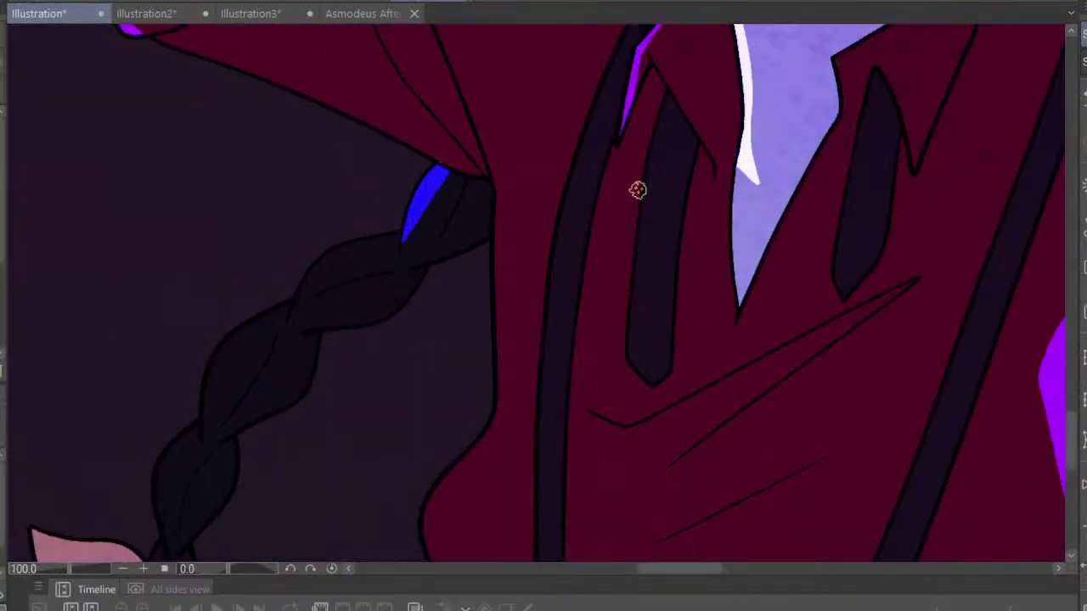
{"action": "scroll", "coordinate": [638, 190], "scroll_direction": "down", "scroll_amount": 3}
{"action": "scroll", "coordinate": [691, 293], "scroll_direction": "down", "scroll_amount": 2}
{"action": "scroll", "coordinate": [691, 293], "scroll_direction": "down", "scroll_amount": 2}
{"action": "scroll", "coordinate": [691, 255], "scroll_direction": "up", "scroll_amount": 2}
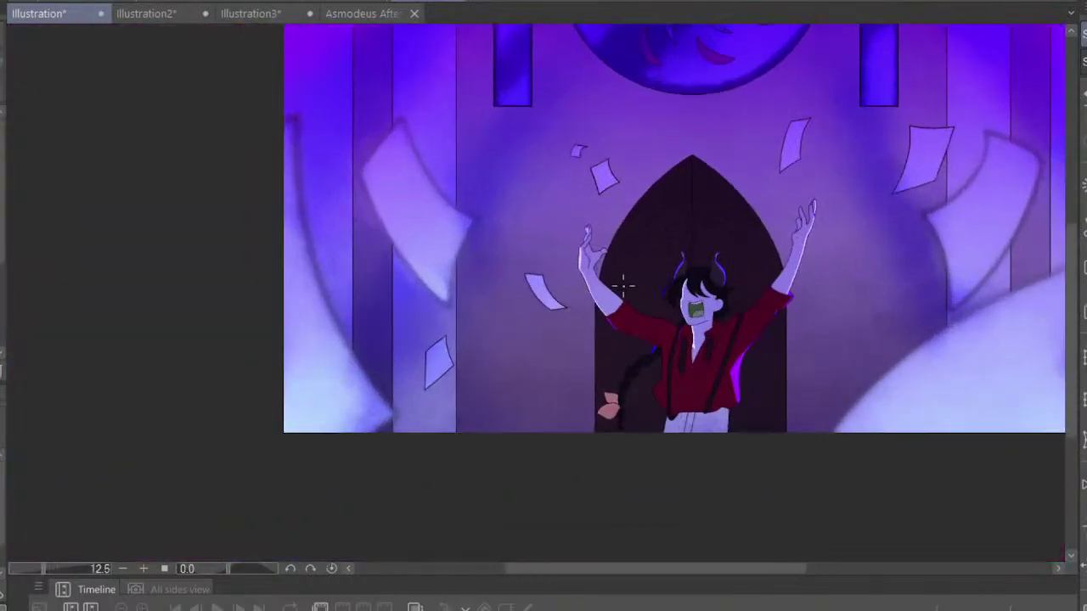
{"action": "scroll", "coordinate": [593, 277], "scroll_direction": "up", "scroll_amount": 3}
{"action": "scroll", "coordinate": [613, 301], "scroll_direction": "up", "scroll_amount": 1}
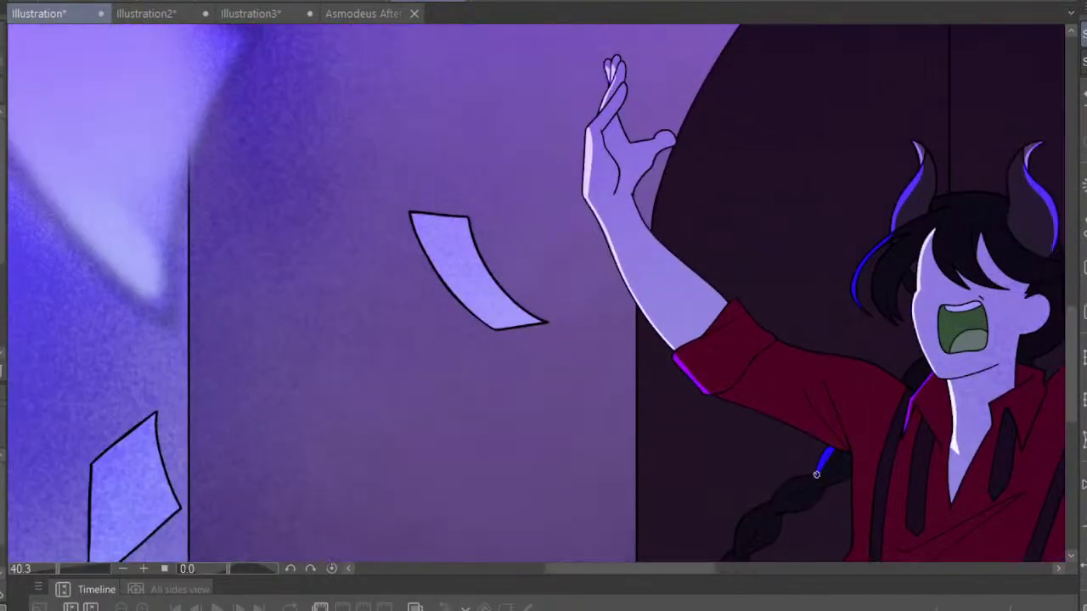
{"action": "scroll", "coordinate": [759, 93], "scroll_direction": "down", "scroll_amount": 1}
{"action": "scroll", "coordinate": [787, 114], "scroll_direction": "down", "scroll_amount": 3}
{"action": "scroll", "coordinate": [864, 102], "scroll_direction": "up", "scroll_amount": 1}
{"action": "scroll", "coordinate": [864, 102], "scroll_direction": "up", "scroll_amount": 1}
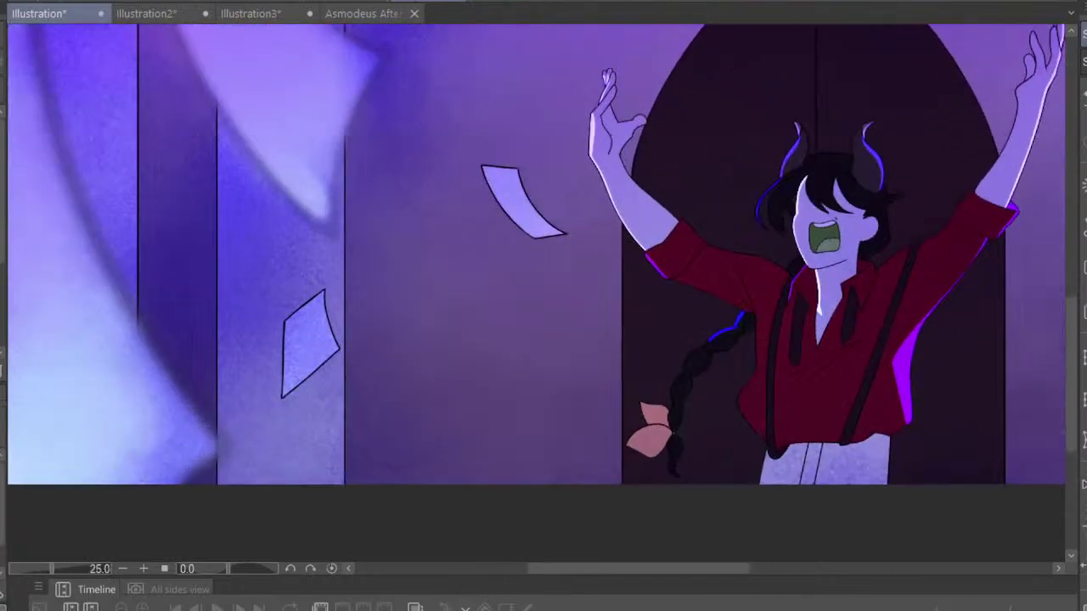
{"action": "scroll", "coordinate": [857, 359], "scroll_direction": "up", "scroll_amount": 3}
{"action": "scroll", "coordinate": [806, 221], "scroll_direction": "up", "scroll_amount": 2}
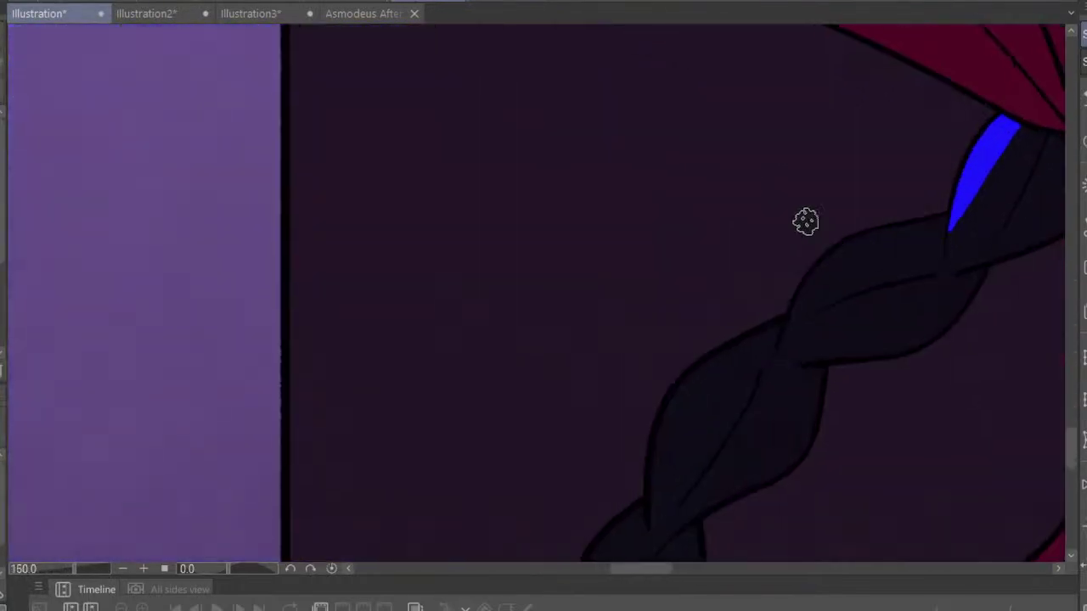
{"action": "left_click_drag", "start_coordinate": [953, 221], "coordinate": [791, 293]}
{"action": "key", "text": "ctrl+z"}
{"action": "left_click_drag", "start_coordinate": [947, 219], "coordinate": [790, 307]}
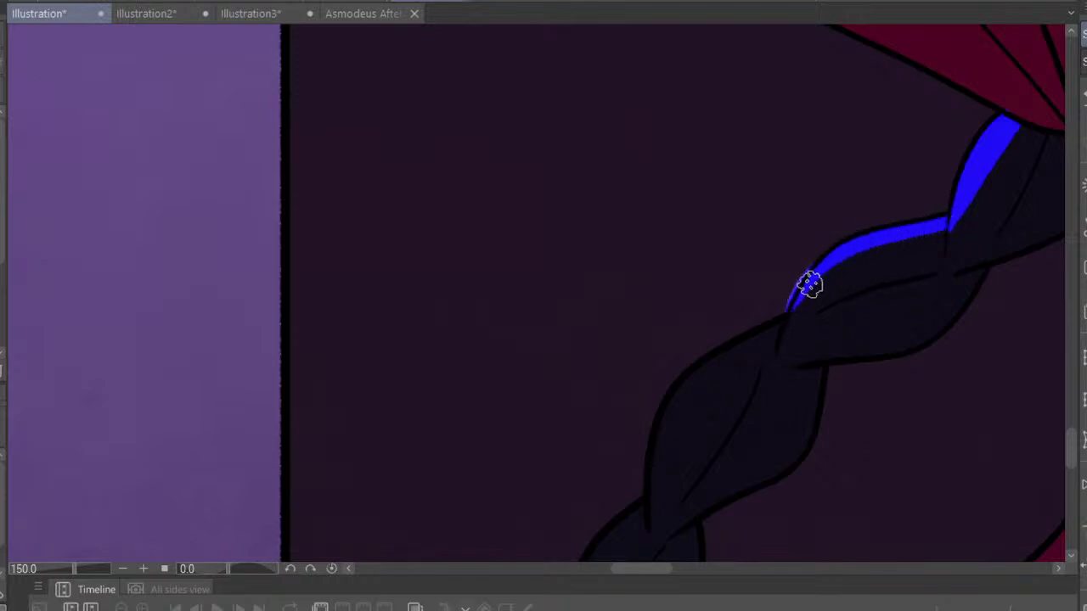
{"action": "key", "text": "ctrl+z"}
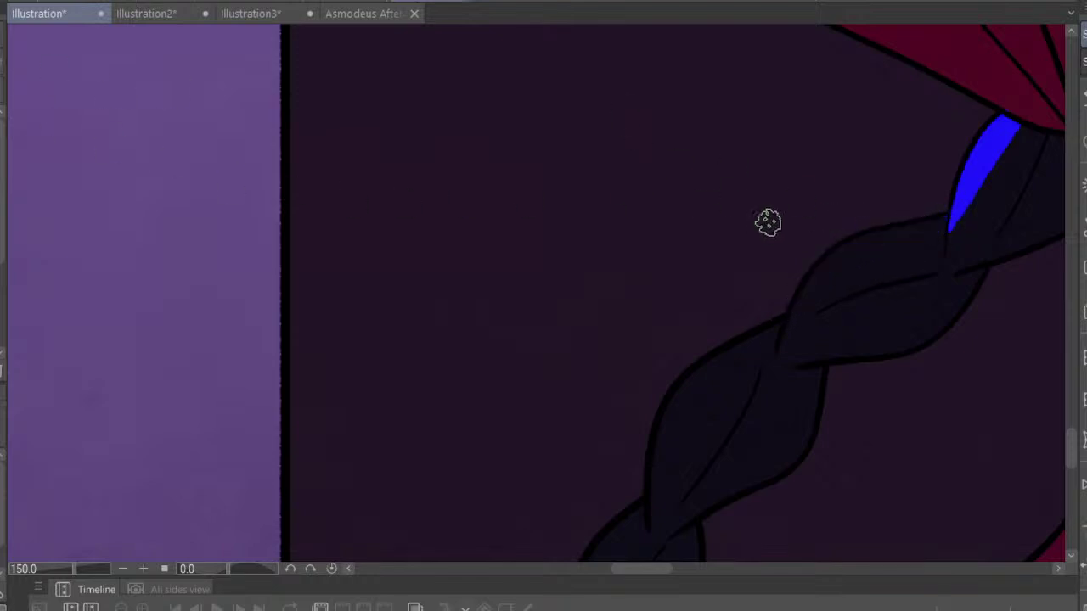
{"action": "mouse_move", "coordinate": [784, 336]}
{"action": "left_mouse_down"}
{"action": "mouse_move", "coordinate": [852, 243]}
{"action": "mouse_move", "coordinate": [943, 220]}
{"action": "left_mouse_up"}
{"action": "scroll", "coordinate": [634, 250], "scroll_direction": "down", "scroll_amount": 2}
{"action": "scroll", "coordinate": [629, 306], "scroll_direction": "down", "scroll_amount": 2}
{"action": "scroll", "coordinate": [620, 368], "scroll_direction": "down", "scroll_amount": 2}
{"action": "scroll", "coordinate": [640, 455], "scroll_direction": "up", "scroll_amount": 2}
{"action": "scroll", "coordinate": [641, 454], "scroll_direction": "up", "scroll_amount": 3}
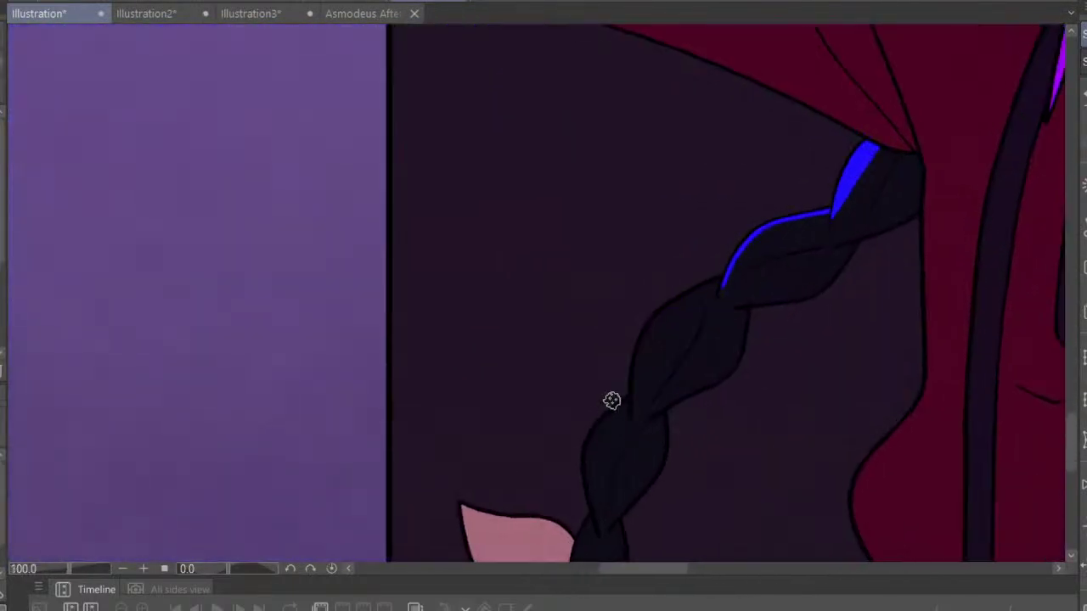
{"action": "scroll", "coordinate": [612, 388], "scroll_direction": "up", "scroll_amount": 2}
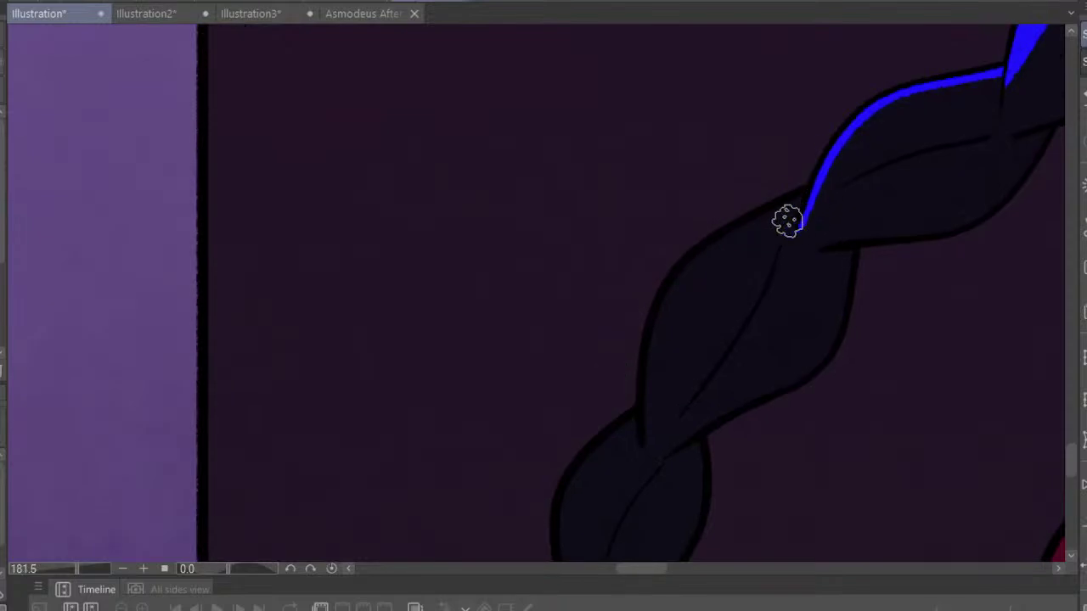
Extend the blue rim light down the braid and add white highlights on the bow's edges
{"action": "mouse_move", "coordinate": [798, 205]}
{"action": "left_mouse_down"}
{"action": "mouse_move", "coordinate": [689, 274]}
{"action": "mouse_move", "coordinate": [647, 442]}
{"action": "left_mouse_up"}
{"action": "scroll", "coordinate": [724, 313], "scroll_direction": "down", "scroll_amount": 3}
{"action": "scroll", "coordinate": [594, 297], "scroll_direction": "down", "scroll_amount": 2}
{"action": "scroll", "coordinate": [458, 296], "scroll_direction": "down", "scroll_amount": 3}
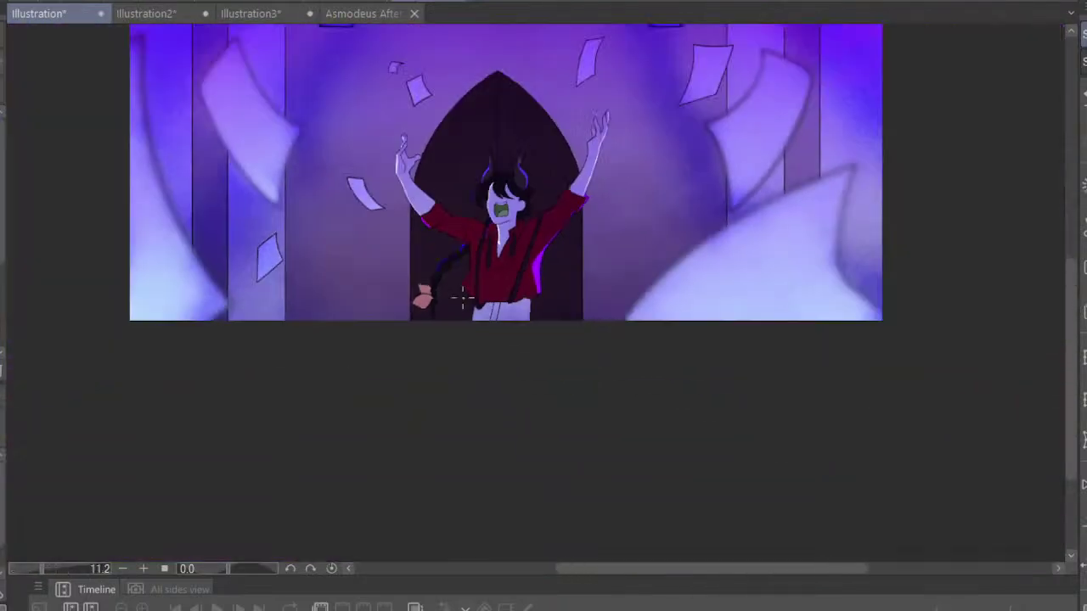
{"action": "scroll", "coordinate": [387, 249], "scroll_direction": "up", "scroll_amount": 2}
{"action": "scroll", "coordinate": [386, 248], "scroll_direction": "up", "scroll_amount": 3}
{"action": "scroll", "coordinate": [441, 308], "scroll_direction": "up", "scroll_amount": 3}
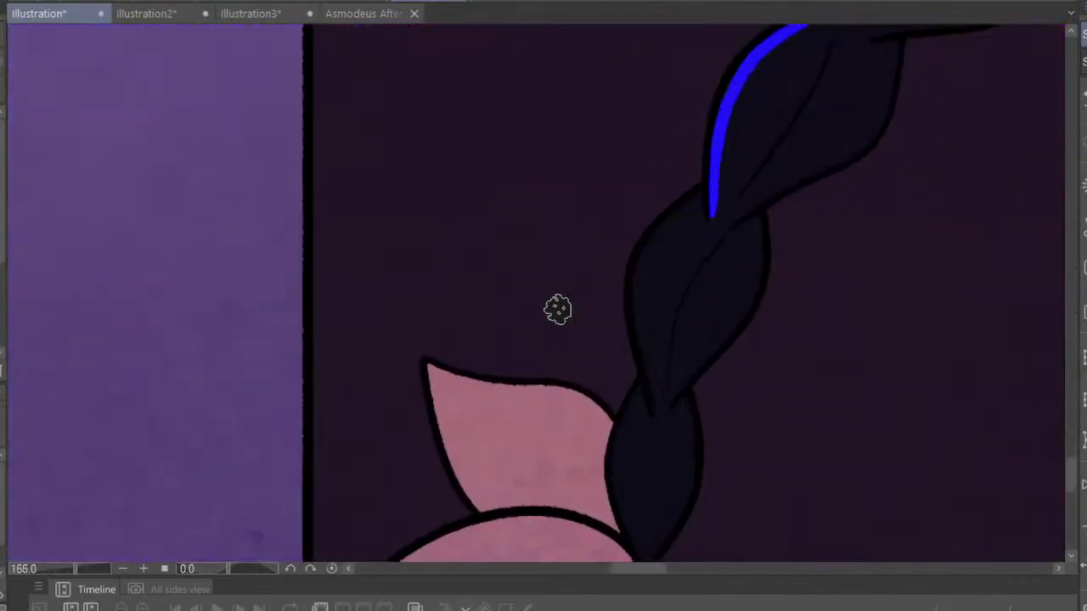
{"action": "scroll", "coordinate": [558, 310], "scroll_direction": "up", "scroll_amount": 2}
{"action": "mouse_move", "coordinate": [770, 145]}
{"action": "left_mouse_down"}
{"action": "mouse_move", "coordinate": [679, 283]}
{"action": "mouse_move", "coordinate": [705, 439]}
{"action": "mouse_move", "coordinate": [649, 528]}
{"action": "left_mouse_up"}
{"action": "scroll", "coordinate": [553, 272], "scroll_direction": "down", "scroll_amount": 2}
{"action": "scroll", "coordinate": [581, 306], "scroll_direction": "down", "scroll_amount": 1}
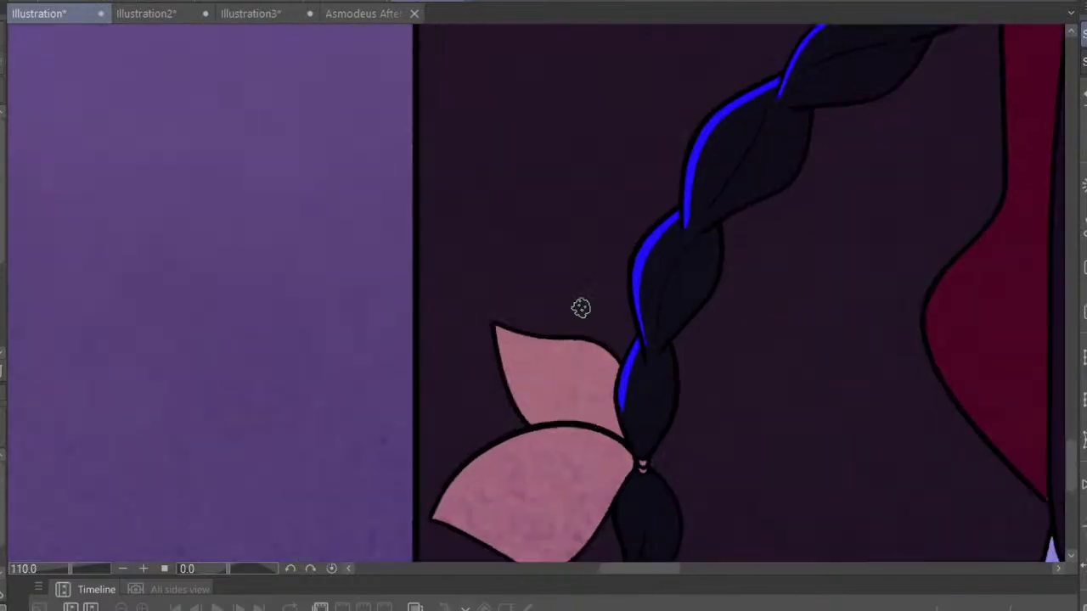
{"action": "scroll", "coordinate": [581, 306], "scroll_direction": "up", "scroll_amount": 1}
{"action": "left_click_drag", "start_coordinate": [632, 435], "coordinate": [647, 484]}
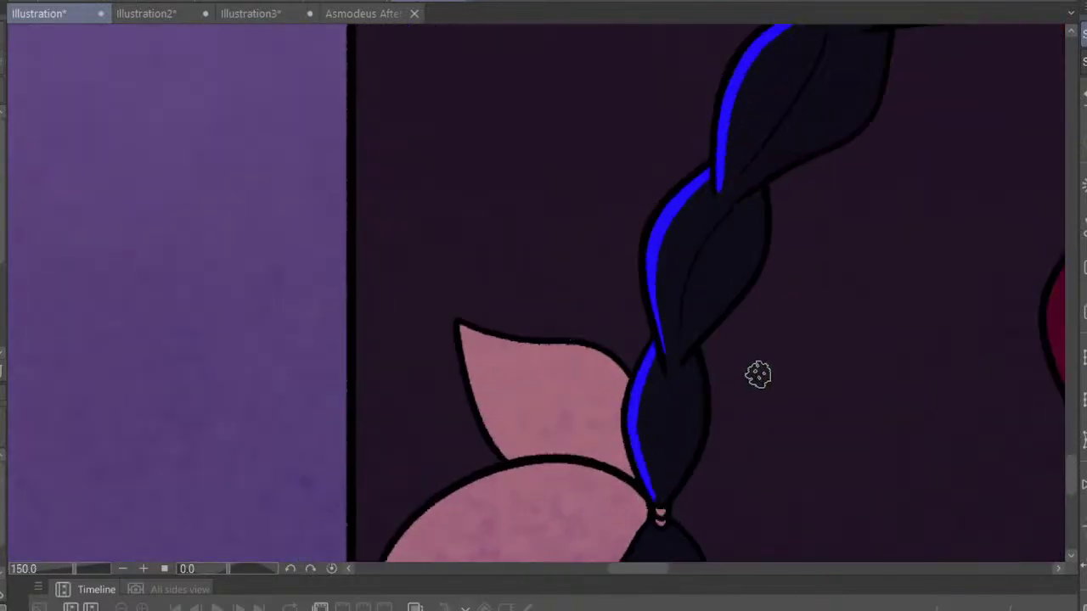
{"action": "scroll", "coordinate": [759, 375], "scroll_direction": "down", "scroll_amount": 2}
{"action": "scroll", "coordinate": [660, 284], "scroll_direction": "down", "scroll_amount": 3}
{"action": "scroll", "coordinate": [688, 186], "scroll_direction": "down", "scroll_amount": 1}
{"action": "scroll", "coordinate": [688, 185], "scroll_direction": "up", "scroll_amount": 1}
{"action": "scroll", "coordinate": [688, 186], "scroll_direction": "up", "scroll_amount": 1}
{"action": "scroll", "coordinate": [705, 255], "scroll_direction": "up", "scroll_amount": 1}
{"action": "scroll", "coordinate": [697, 272], "scroll_direction": "up", "scroll_amount": 1}
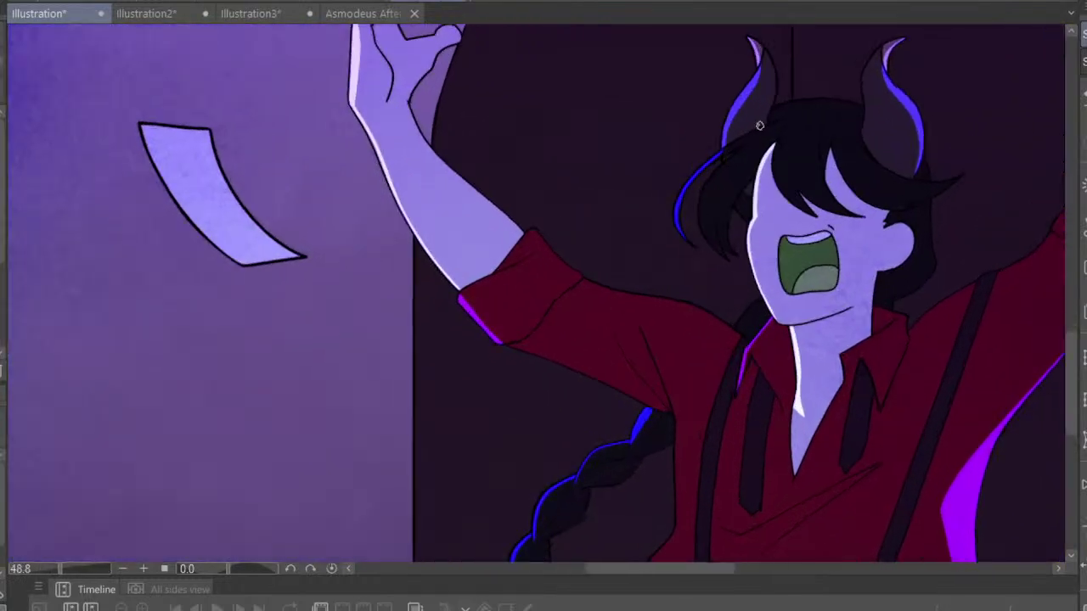
{"action": "scroll", "coordinate": [708, 133], "scroll_direction": "up", "scroll_amount": 2}
{"action": "scroll", "coordinate": [708, 134], "scroll_direction": "down", "scroll_amount": 3}
{"action": "scroll", "coordinate": [692, 296], "scroll_direction": "up", "scroll_amount": 1}
{"action": "scroll", "coordinate": [583, 349], "scroll_direction": "up", "scroll_amount": 2}
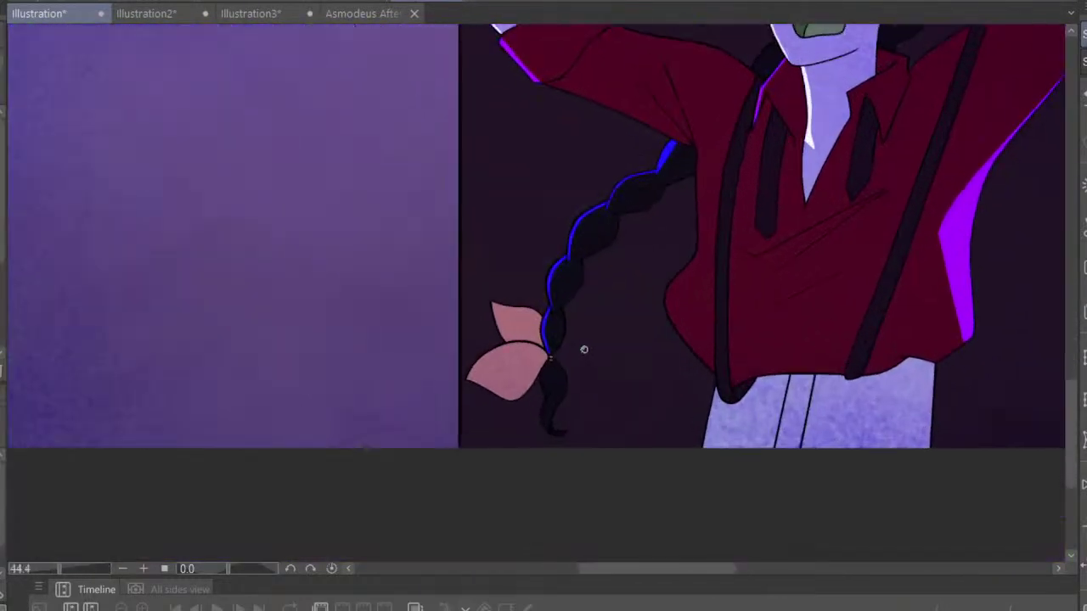
{"action": "scroll", "coordinate": [553, 361], "scroll_direction": "down", "scroll_amount": 3}
{"action": "scroll", "coordinate": [552, 361], "scroll_direction": "up", "scroll_amount": 2}
{"action": "scroll", "coordinate": [521, 311], "scroll_direction": "up", "scroll_amount": 1}
{"action": "scroll", "coordinate": [517, 308], "scroll_direction": "up", "scroll_amount": 1}
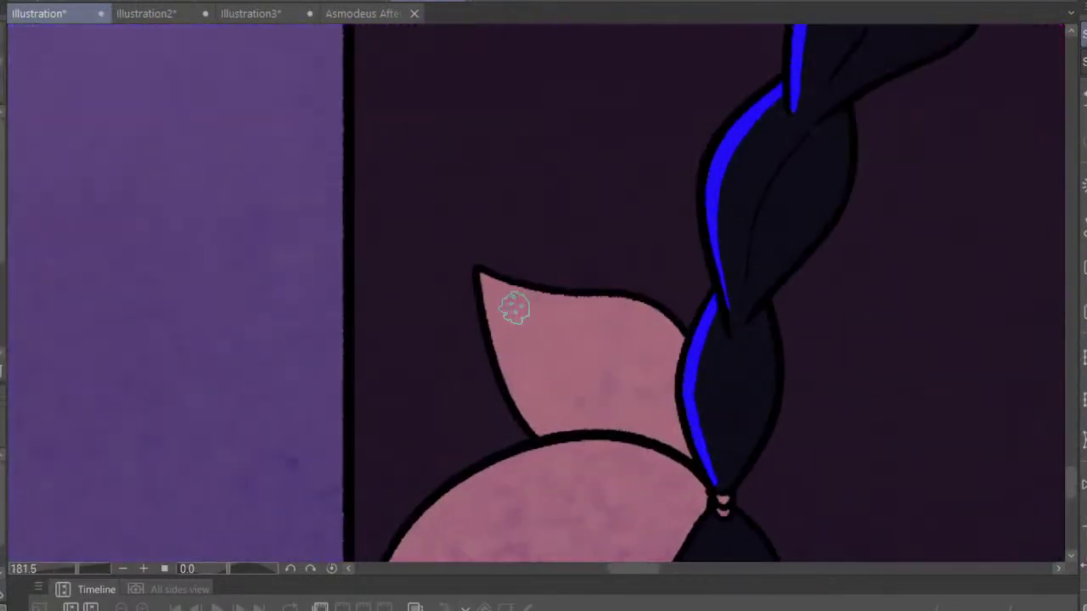
{"action": "mouse_move", "coordinate": [485, 278]}
{"action": "left_mouse_down"}
{"action": "mouse_move", "coordinate": [643, 311]}
{"action": "mouse_move", "coordinate": [706, 290]}
{"action": "left_mouse_up"}
{"action": "scroll", "coordinate": [706, 289], "scroll_direction": "down", "scroll_amount": 2}
{"action": "scroll", "coordinate": [600, 281], "scroll_direction": "down", "scroll_amount": 2}
{"action": "scroll", "coordinate": [586, 374], "scroll_direction": "up", "scroll_amount": 3}
{"action": "scroll", "coordinate": [583, 296], "scroll_direction": "up", "scroll_amount": 2}
{"action": "mouse_move", "coordinate": [619, 148]}
{"action": "left_mouse_down"}
{"action": "mouse_move", "coordinate": [461, 267]}
{"action": "mouse_move", "coordinate": [431, 328]}
{"action": "left_mouse_up"}
{"action": "scroll", "coordinate": [706, 498], "scroll_direction": "down", "scroll_amount": 2}
{"action": "scroll", "coordinate": [682, 267], "scroll_direction": "down", "scroll_amount": 3}
{"action": "scroll", "coordinate": [682, 280], "scroll_direction": "down", "scroll_amount": 3}
{"action": "scroll", "coordinate": [739, 295], "scroll_direction": "down", "scroll_amount": 3}
{"action": "scroll", "coordinate": [738, 295], "scroll_direction": "up", "scroll_amount": 2}
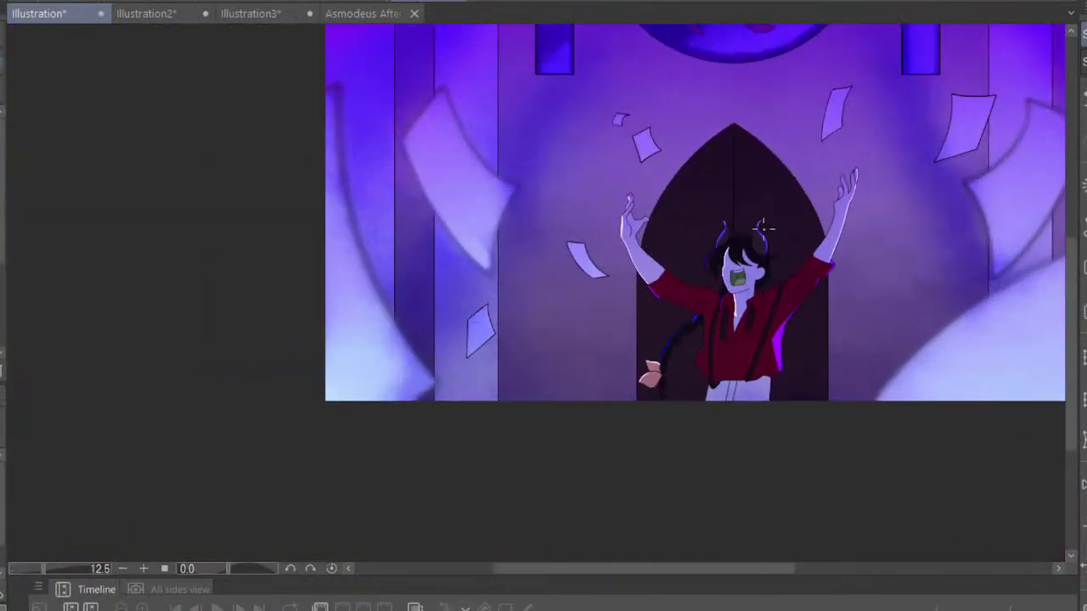
{"action": "scroll", "coordinate": [691, 236], "scroll_direction": "up", "scroll_amount": 2}
{"action": "scroll", "coordinate": [671, 368], "scroll_direction": "down", "scroll_amount": 1}
{"action": "scroll", "coordinate": [637, 262], "scroll_direction": "down", "scroll_amount": 2}
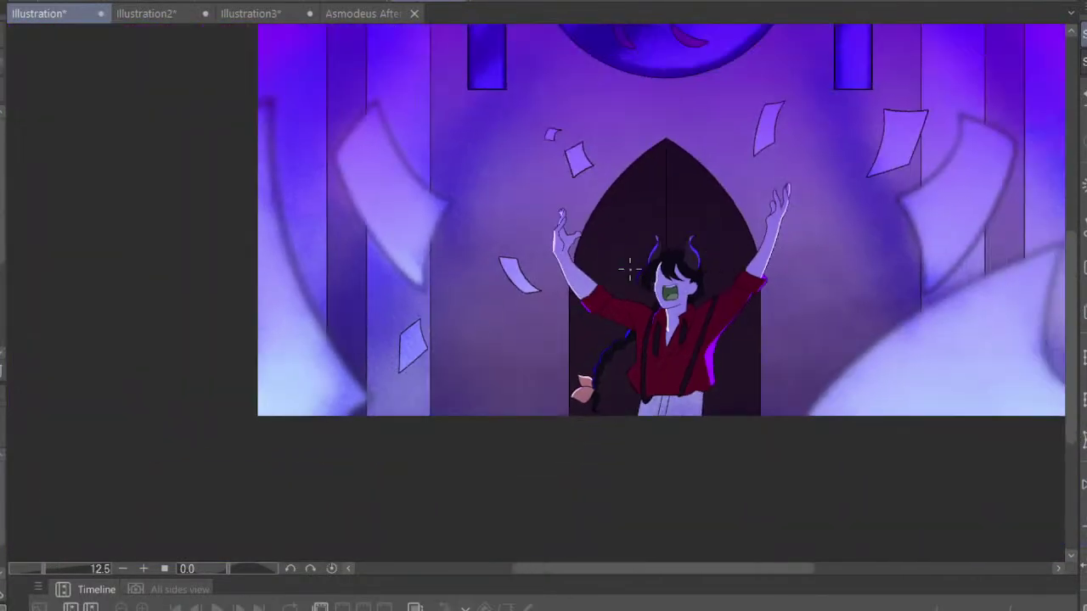
{"action": "scroll", "coordinate": [636, 262], "scroll_direction": "up", "scroll_amount": 2}
{"action": "scroll", "coordinate": [672, 368], "scroll_direction": "up", "scroll_amount": 3}
{"action": "scroll", "coordinate": [671, 368], "scroll_direction": "up", "scroll_amount": 2}
{"action": "scroll", "coordinate": [651, 434], "scroll_direction": "up", "scroll_amount": 2}
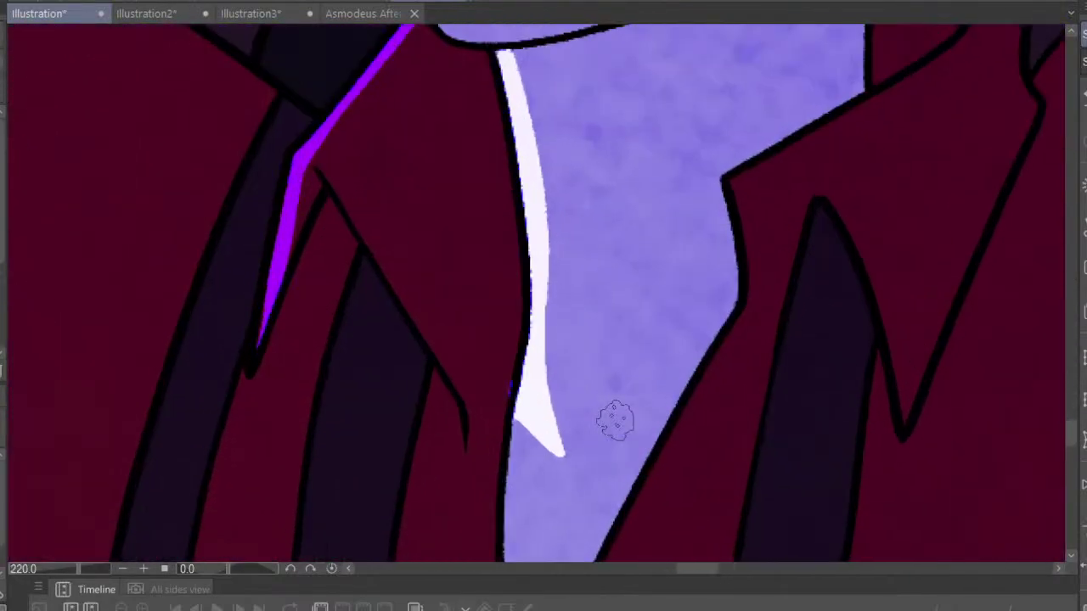
Extend the white neck highlight down the left edge into the shirt collar
{"action": "mouse_move", "coordinate": [515, 424]}
{"action": "left_mouse_down"}
{"action": "mouse_move", "coordinate": [566, 468]}
{"action": "mouse_move", "coordinate": [553, 444]}
{"action": "left_mouse_up"}
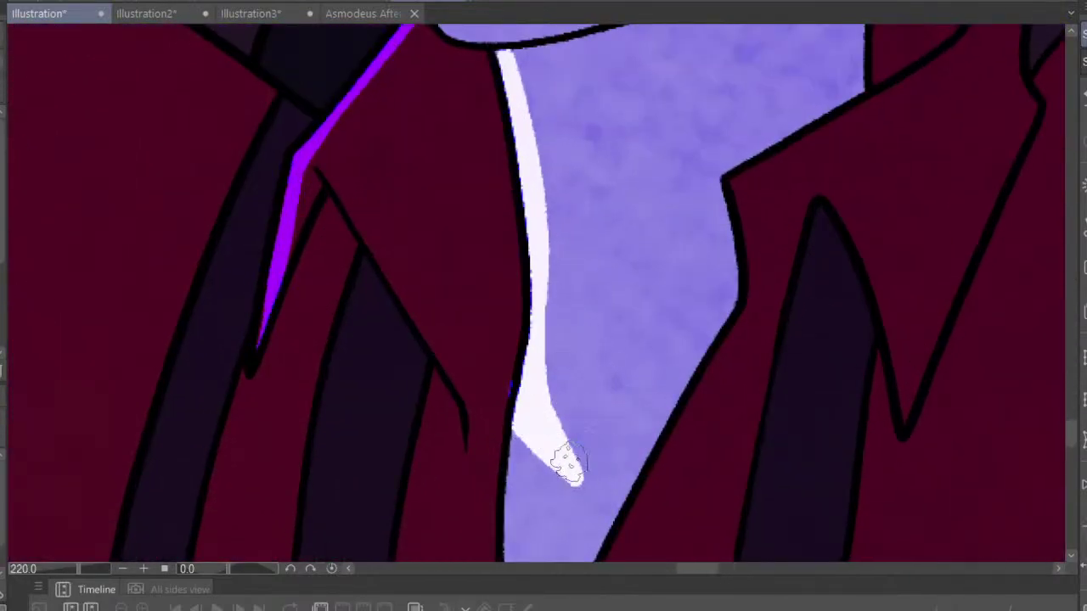
{"action": "scroll", "coordinate": [697, 382], "scroll_direction": "down", "scroll_amount": 2}
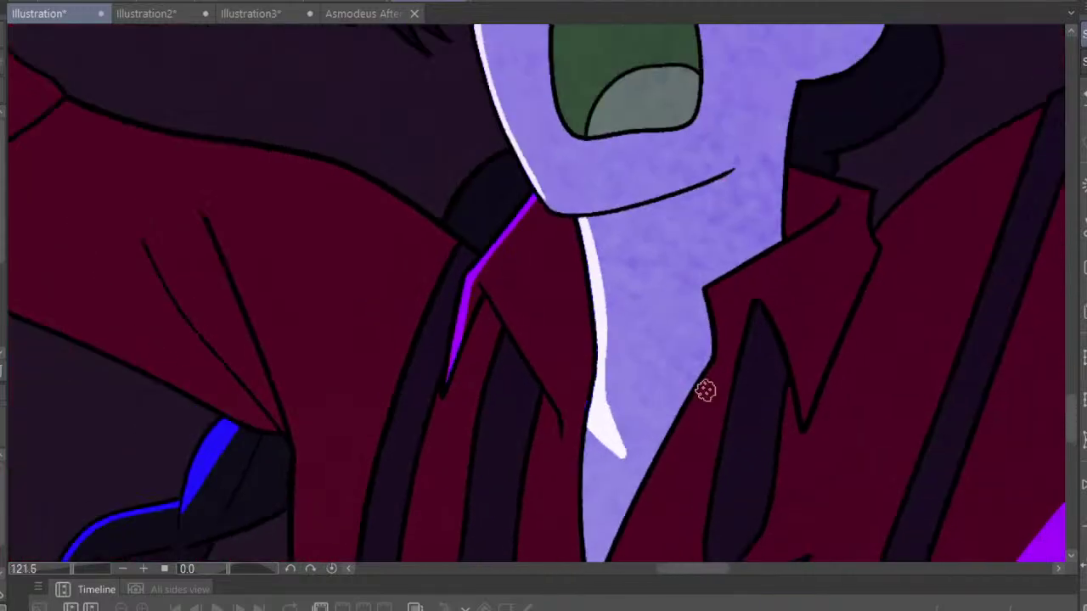
{"action": "scroll", "coordinate": [697, 382], "scroll_direction": "down", "scroll_amount": 3}
{"action": "scroll", "coordinate": [696, 381], "scroll_direction": "down", "scroll_amount": 2}
{"action": "scroll", "coordinate": [650, 243], "scroll_direction": "up", "scroll_amount": 3}
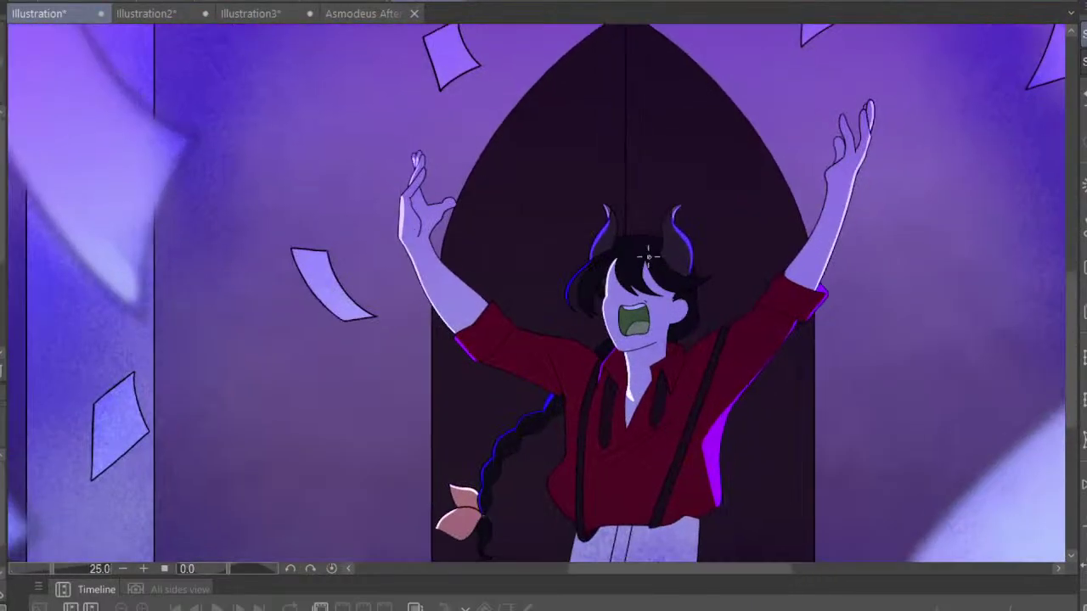
{"action": "scroll", "coordinate": [660, 245], "scroll_direction": "up", "scroll_amount": 2}
{"action": "scroll", "coordinate": [696, 182], "scroll_direction": "up", "scroll_amount": 1}
{"action": "scroll", "coordinate": [692, 121], "scroll_direction": "down", "scroll_amount": 1}
{"action": "scroll", "coordinate": [705, 153], "scroll_direction": "down", "scroll_amount": 2}
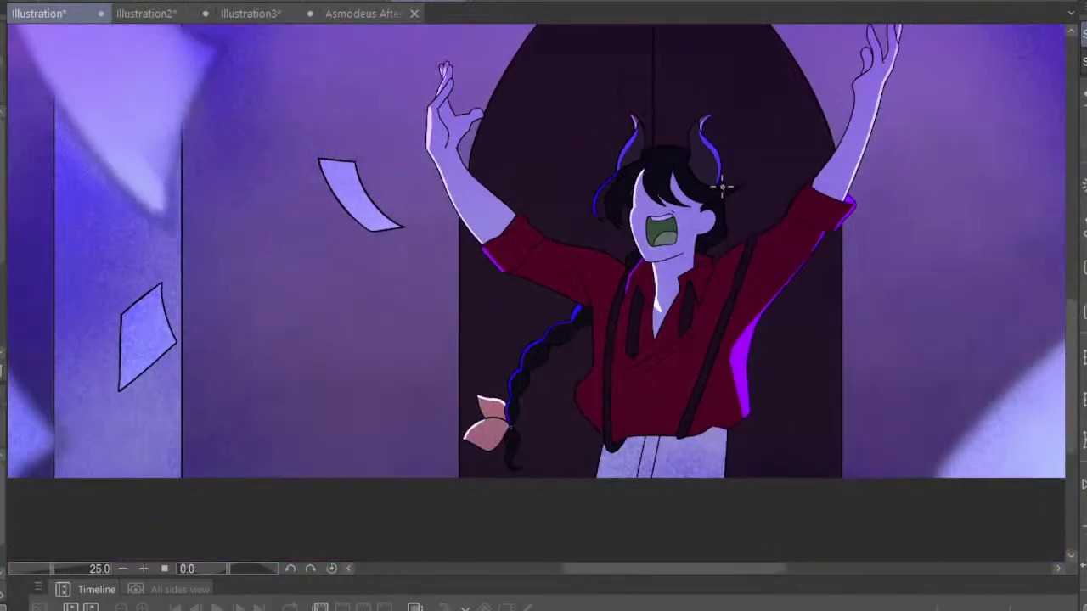
{"action": "scroll", "coordinate": [713, 136], "scroll_direction": "up", "scroll_amount": 1}
{"action": "scroll", "coordinate": [680, 102], "scroll_direction": "up", "scroll_amount": 1}
{"action": "scroll", "coordinate": [658, 115], "scroll_direction": "up", "scroll_amount": 1}
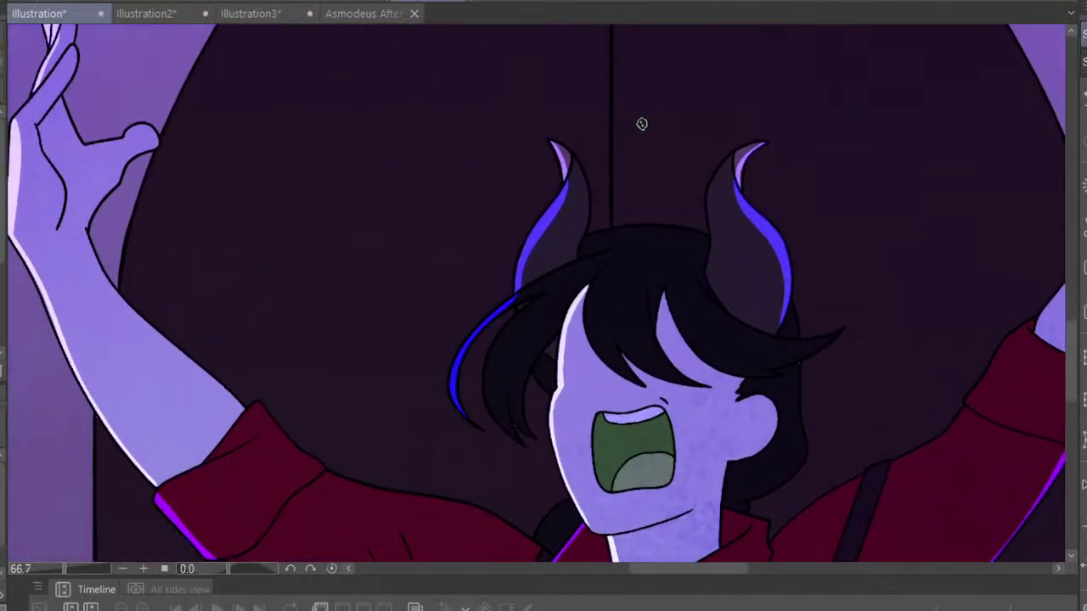
{"action": "scroll", "coordinate": [643, 136], "scroll_direction": "up", "scroll_amount": 1}
{"action": "scroll", "coordinate": [637, 162], "scroll_direction": "down", "scroll_amount": 2}
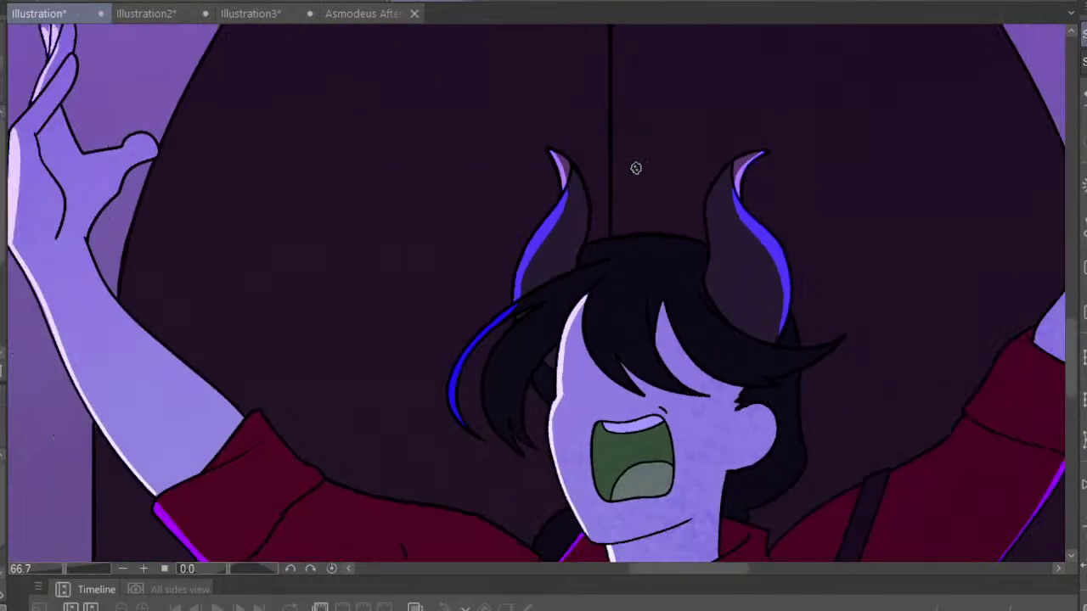
{"action": "scroll", "coordinate": [628, 174], "scroll_direction": "down", "scroll_amount": 1}
{"action": "scroll", "coordinate": [649, 199], "scroll_direction": "up", "scroll_amount": 3}
{"action": "scroll", "coordinate": [654, 206], "scroll_direction": "up", "scroll_amount": 1}
{"action": "scroll", "coordinate": [728, 298], "scroll_direction": "down", "scroll_amount": 1}
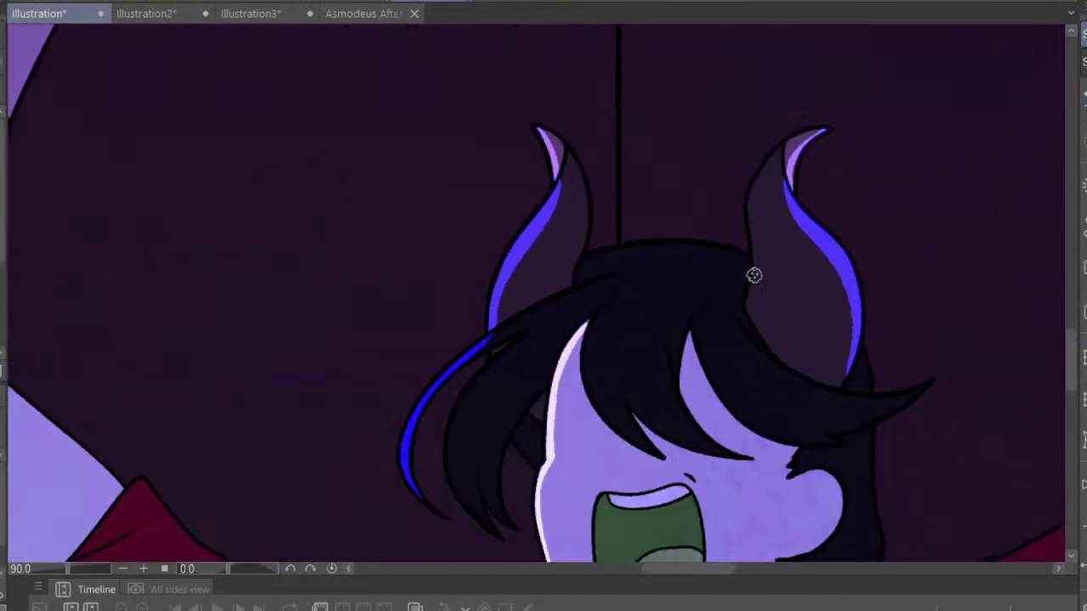
{"action": "scroll", "coordinate": [753, 272], "scroll_direction": "down", "scroll_amount": 1}
{"action": "scroll", "coordinate": [798, 306], "scroll_direction": "up", "scroll_amount": 3}
{"action": "scroll", "coordinate": [891, 353], "scroll_direction": "up", "scroll_amount": 2}
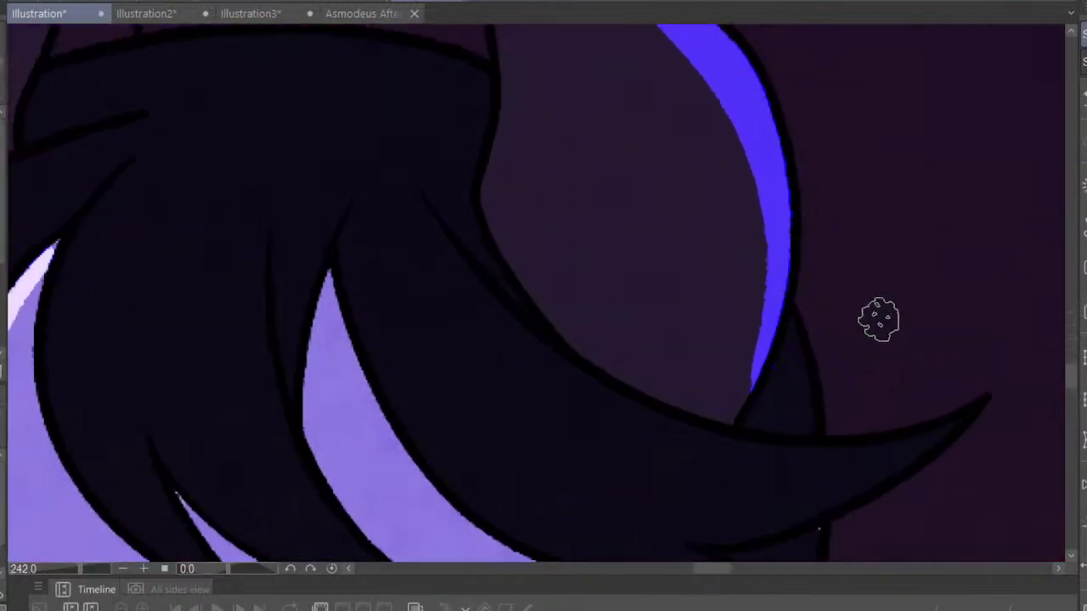
Paint blue rim light under the hair spike and down the hair's right edge toward the neck
{"action": "mouse_move", "coordinate": [782, 335]}
{"action": "left_mouse_down"}
{"action": "mouse_move", "coordinate": [801, 425]}
{"action": "mouse_move", "coordinate": [789, 345]}
{"action": "mouse_move", "coordinate": [804, 425]}
{"action": "mouse_move", "coordinate": [842, 451]}
{"action": "mouse_move", "coordinate": [974, 430]}
{"action": "left_mouse_up"}
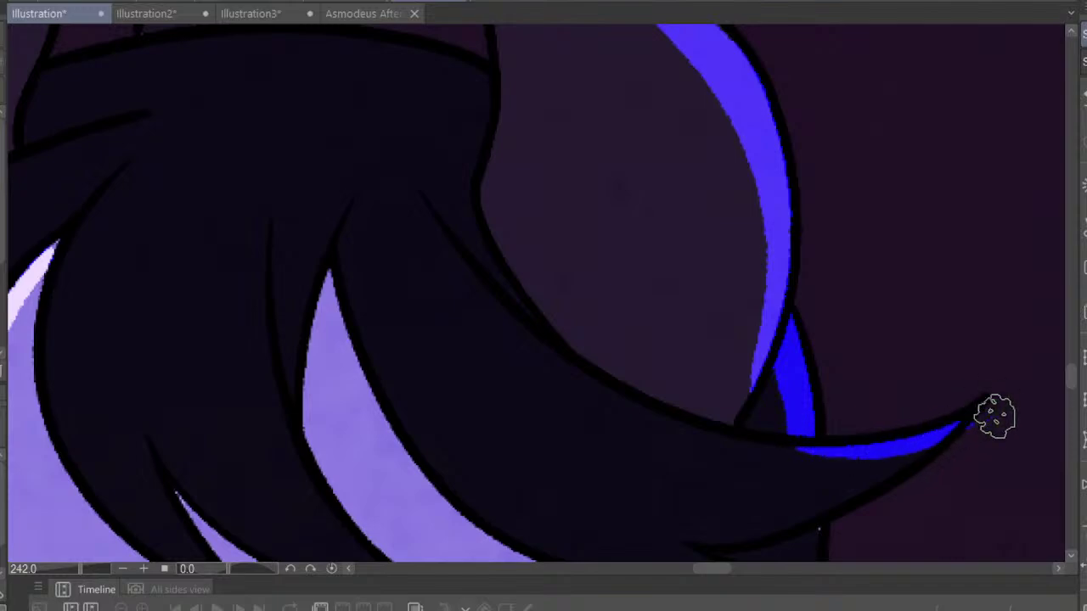
{"action": "scroll", "coordinate": [490, 223], "scroll_direction": "down", "scroll_amount": 3}
{"action": "scroll", "coordinate": [490, 223], "scroll_direction": "down", "scroll_amount": 3}
{"action": "scroll", "coordinate": [502, 255], "scroll_direction": "down", "scroll_amount": 2}
{"action": "scroll", "coordinate": [501, 267], "scroll_direction": "up", "scroll_amount": 3}
{"action": "scroll", "coordinate": [501, 267], "scroll_direction": "up", "scroll_amount": 2}
{"action": "scroll", "coordinate": [518, 229], "scroll_direction": "up", "scroll_amount": 2}
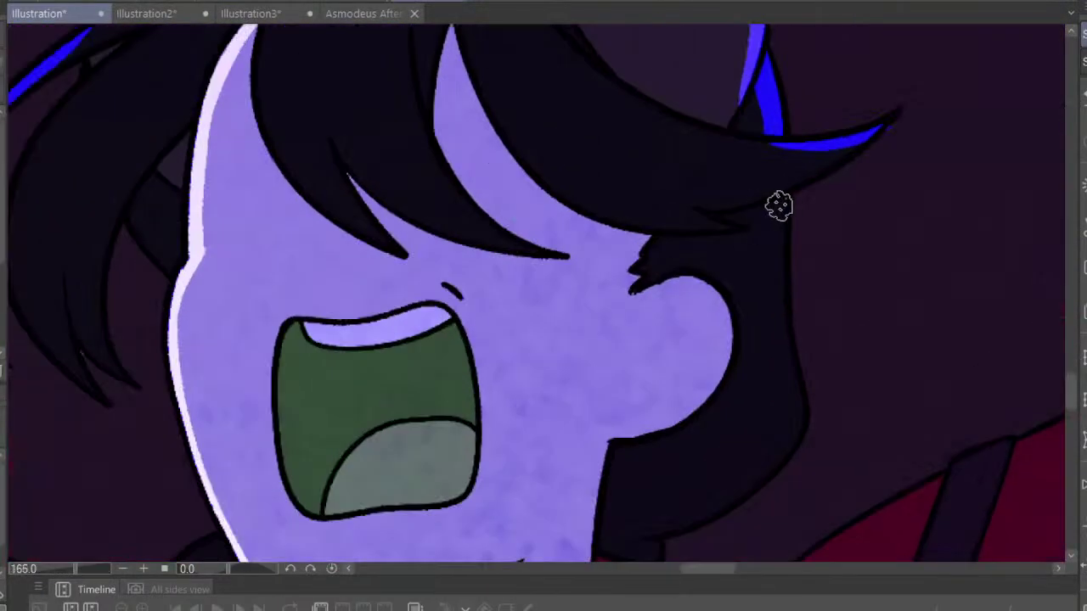
{"action": "mouse_move", "coordinate": [782, 200]}
{"action": "left_mouse_down"}
{"action": "mouse_move", "coordinate": [779, 315]}
{"action": "mouse_move", "coordinate": [797, 395]}
{"action": "left_mouse_up"}
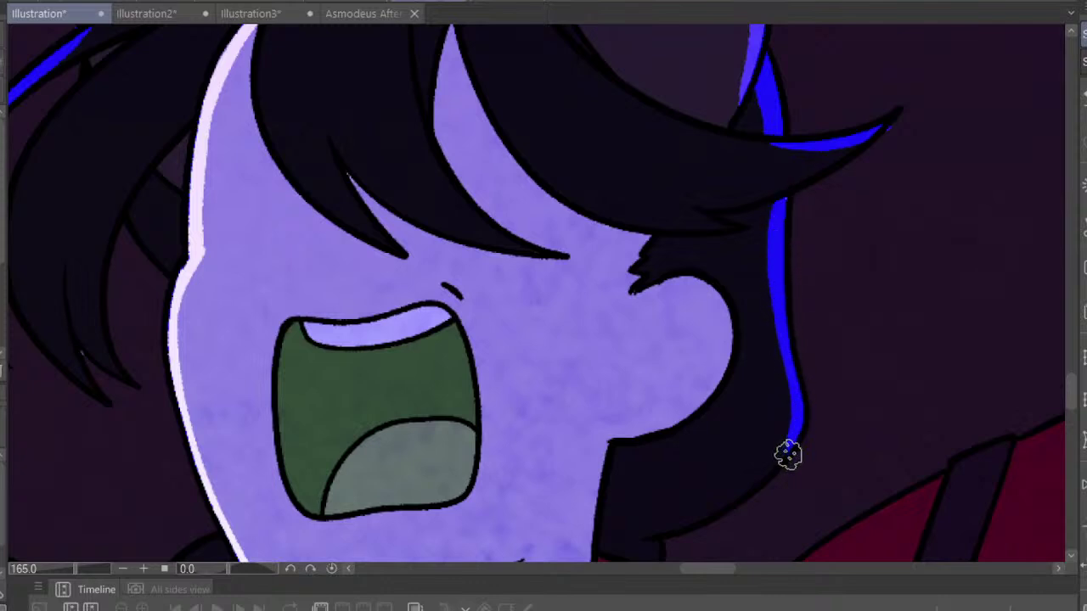
{"action": "left_click_drag", "start_coordinate": [755, 486], "coordinate": [686, 526]}
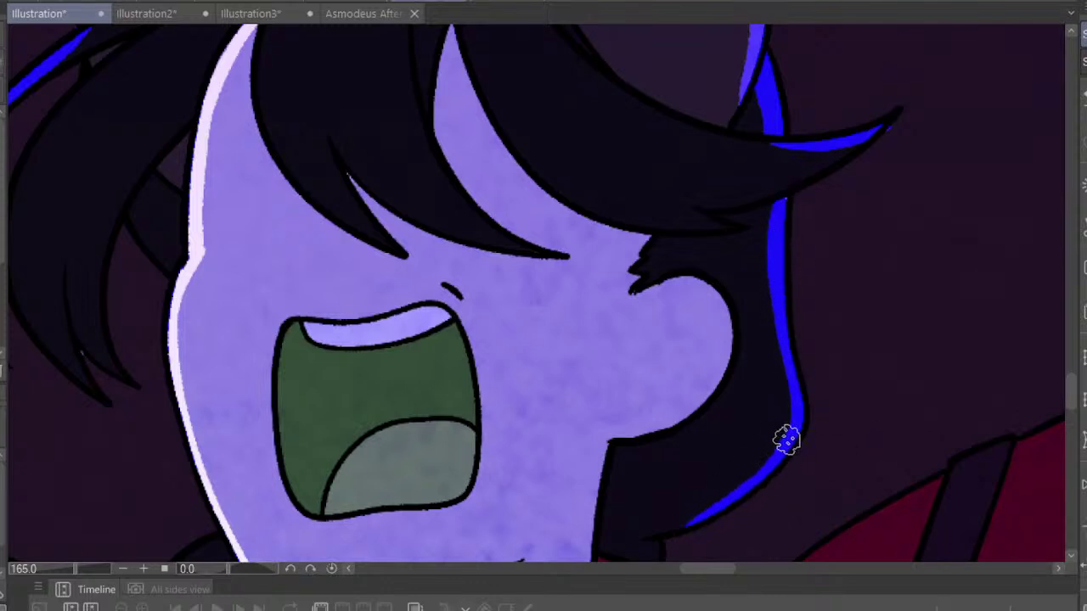
{"action": "scroll", "coordinate": [966, 458], "scroll_direction": "down", "scroll_amount": 1}
{"action": "scroll", "coordinate": [823, 365], "scroll_direction": "down", "scroll_amount": 4}
{"action": "scroll", "coordinate": [792, 326], "scroll_direction": "down", "scroll_amount": 3}
{"action": "scroll", "coordinate": [825, 286], "scroll_direction": "down", "scroll_amount": 3}
{"action": "scroll", "coordinate": [861, 286], "scroll_direction": "up", "scroll_amount": 5}
{"action": "scroll", "coordinate": [898, 298], "scroll_direction": "up", "scroll_amount": 2}
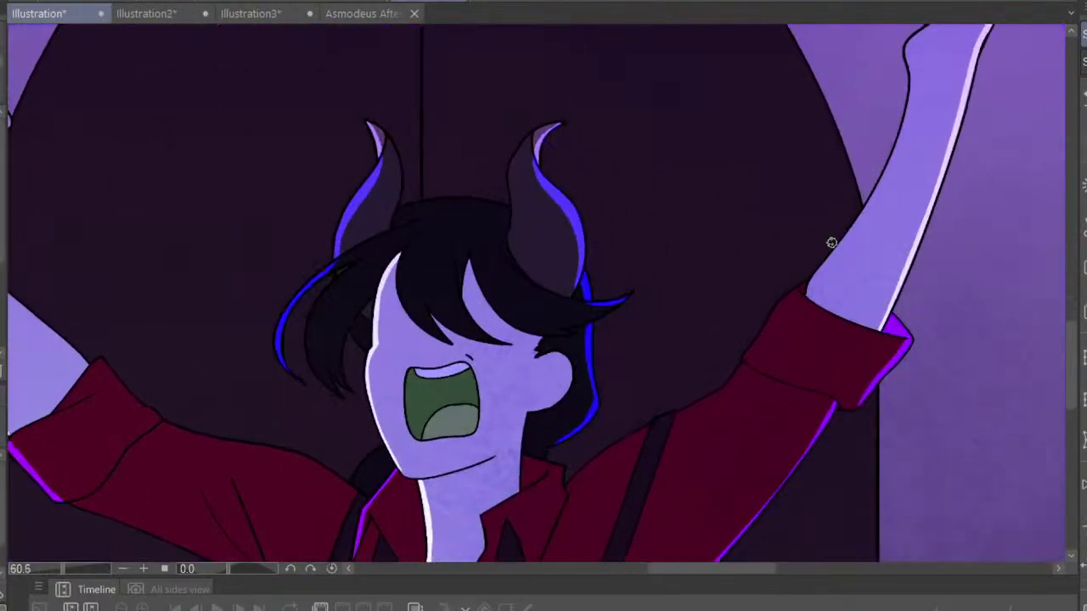
{"action": "scroll", "coordinate": [820, 240], "scroll_direction": "down", "scroll_amount": 1}
{"action": "scroll", "coordinate": [815, 245], "scroll_direction": "down", "scroll_amount": 2}
{"action": "scroll", "coordinate": [812, 247], "scroll_direction": "up", "scroll_amount": 1}
{"action": "scroll", "coordinate": [808, 250], "scroll_direction": "down", "scroll_amount": 3}
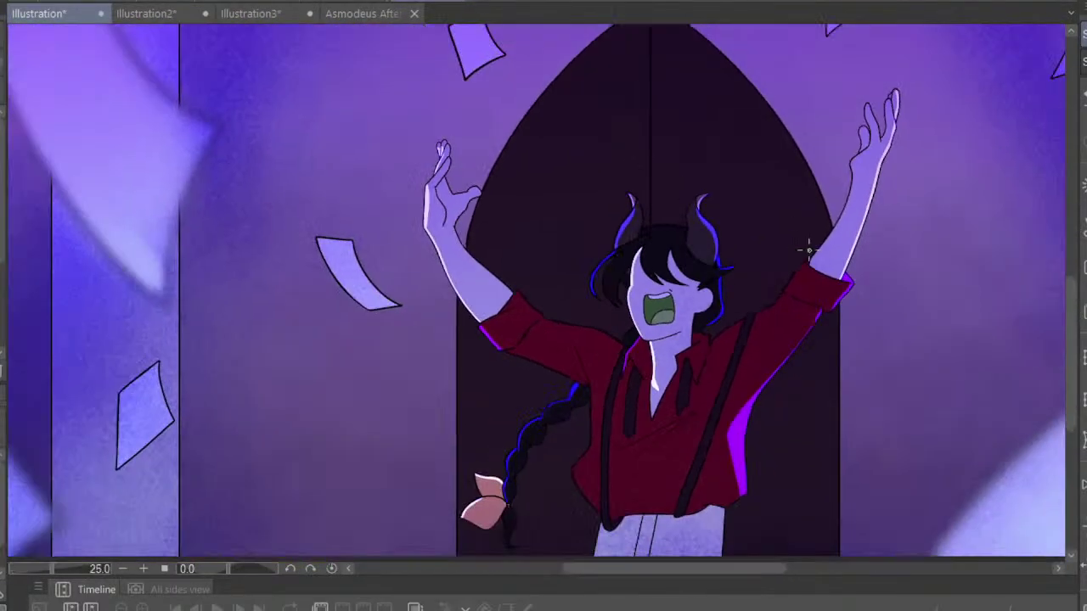
{"action": "scroll", "coordinate": [809, 242], "scroll_direction": "up", "scroll_amount": 3}
{"action": "scroll", "coordinate": [794, 191], "scroll_direction": "down", "scroll_amount": 1}
{"action": "scroll", "coordinate": [794, 191], "scroll_direction": "down", "scroll_amount": 1}
{"action": "scroll", "coordinate": [790, 187], "scroll_direction": "down", "scroll_amount": 2}
{"action": "scroll", "coordinate": [794, 189], "scroll_direction": "down", "scroll_amount": 2}
{"action": "scroll", "coordinate": [794, 189], "scroll_direction": "up", "scroll_amount": 2}
{"action": "scroll", "coordinate": [764, 189], "scroll_direction": "down", "scroll_amount": 2}
{"action": "scroll", "coordinate": [768, 195], "scroll_direction": "down", "scroll_amount": 1}
{"action": "scroll", "coordinate": [777, 202], "scroll_direction": "down", "scroll_amount": 1}
{"action": "scroll", "coordinate": [781, 202], "scroll_direction": "up", "scroll_amount": 3}
{"action": "scroll", "coordinate": [775, 195], "scroll_direction": "up", "scroll_amount": 7}
{"action": "scroll", "coordinate": [768, 189], "scroll_direction": "up", "scroll_amount": 4}
{"action": "scroll", "coordinate": [762, 180], "scroll_direction": "up", "scroll_amount": 5}
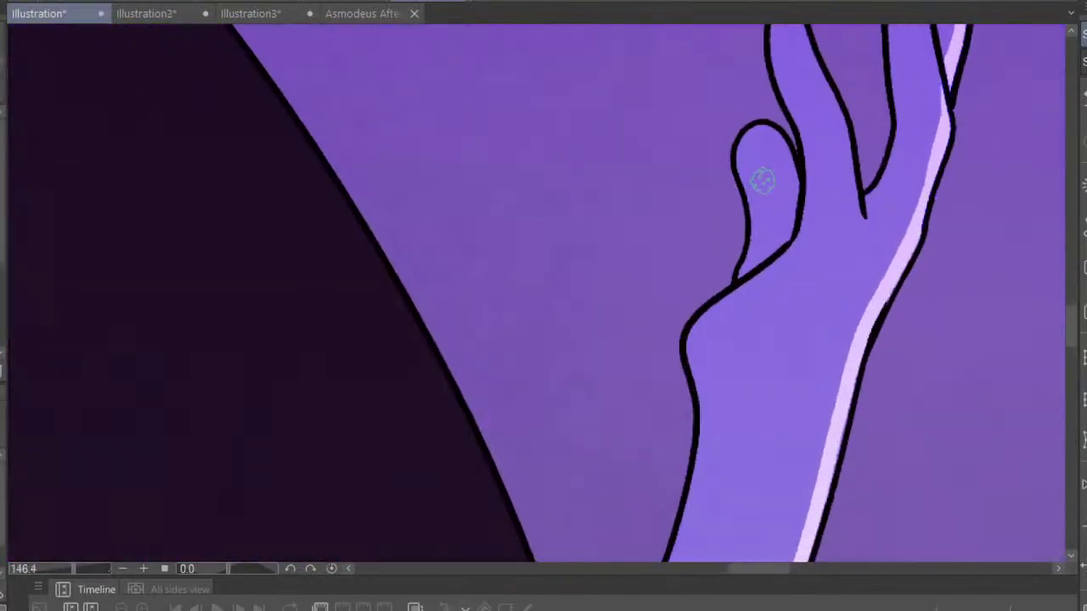
Fill the thumb light pink and brush pale highlights along the hand's inner edge and the arm
{"action": "left_click", "coordinate": [769, 191]}
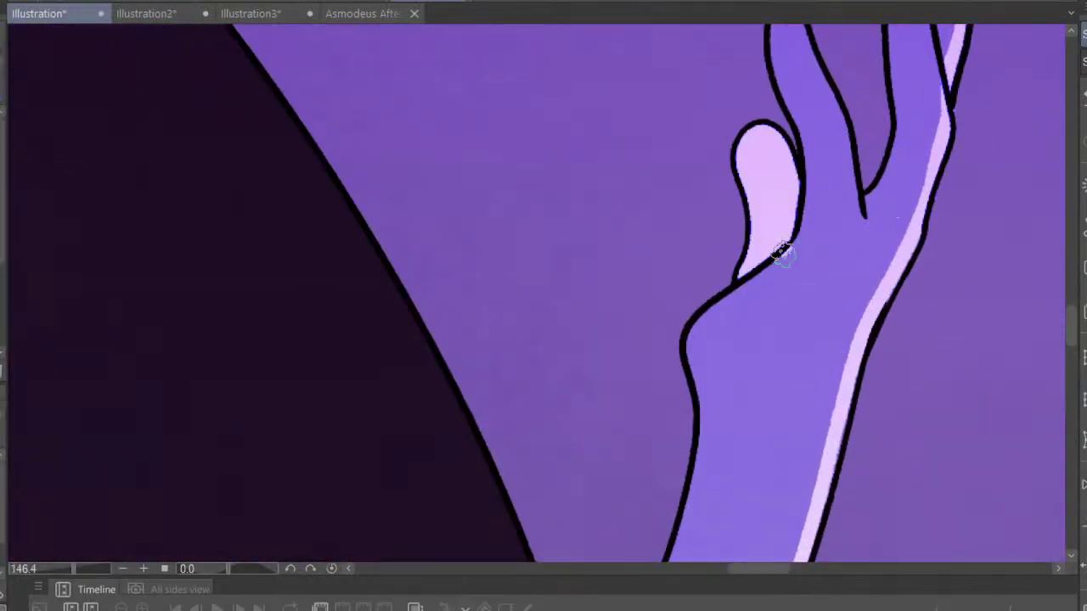
{"action": "mouse_move", "coordinate": [780, 254]}
{"action": "left_mouse_down"}
{"action": "mouse_move", "coordinate": [696, 348]}
{"action": "mouse_move", "coordinate": [697, 400]}
{"action": "mouse_move", "coordinate": [694, 327]}
{"action": "mouse_move", "coordinate": [783, 280]}
{"action": "left_mouse_up"}
{"action": "scroll", "coordinate": [642, 343], "scroll_direction": "down", "scroll_amount": 1}
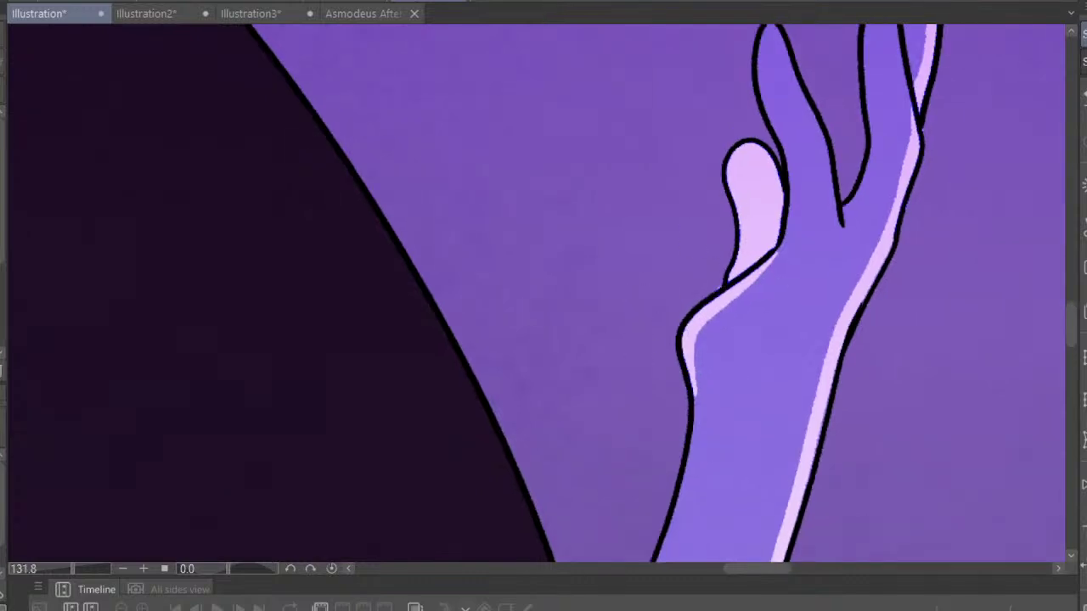
{"action": "scroll", "coordinate": [607, 271], "scroll_direction": "down", "scroll_amount": 3}
{"action": "scroll", "coordinate": [577, 297], "scroll_direction": "up", "scroll_amount": 2}
{"action": "scroll", "coordinate": [528, 326], "scroll_direction": "up", "scroll_amount": 1}
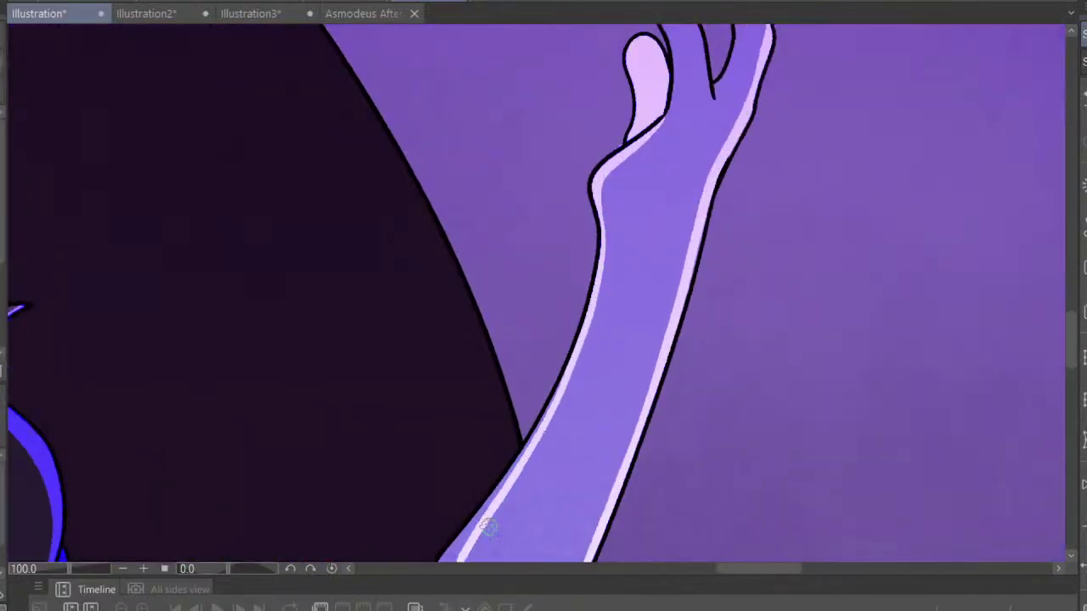
{"action": "scroll", "coordinate": [489, 528], "scroll_direction": "down", "scroll_amount": 2}
{"action": "scroll", "coordinate": [473, 446], "scroll_direction": "up", "scroll_amount": 2}
{"action": "scroll", "coordinate": [510, 416], "scroll_direction": "up", "scroll_amount": 2}
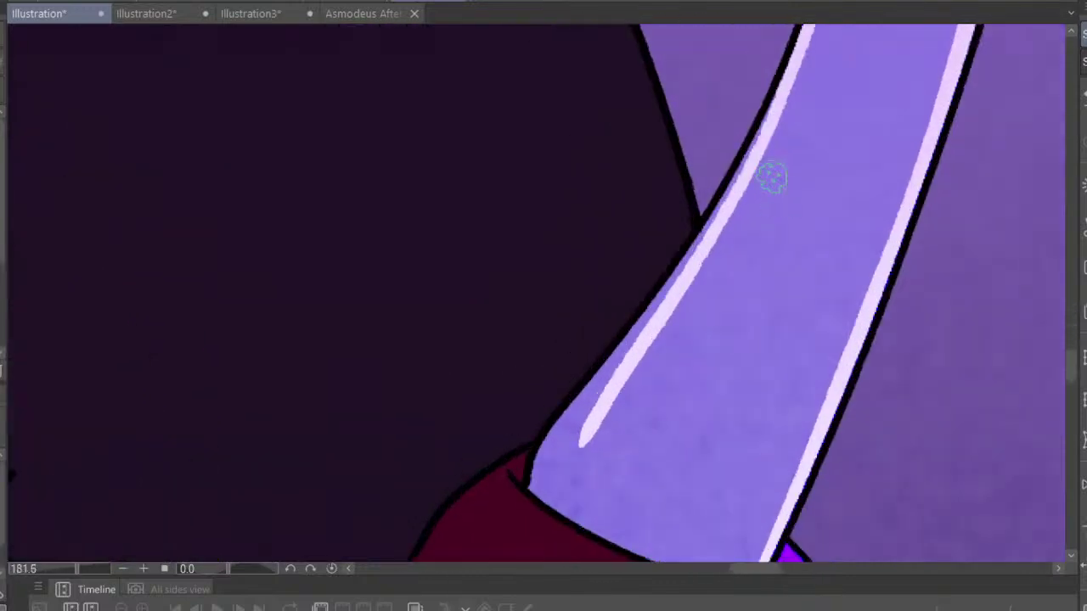
{"action": "mouse_move", "coordinate": [768, 147]}
{"action": "left_mouse_down"}
{"action": "mouse_move", "coordinate": [750, 138]}
{"action": "mouse_move", "coordinate": [626, 351]}
{"action": "mouse_move", "coordinate": [539, 449]}
{"action": "mouse_move", "coordinate": [529, 490]}
{"action": "mouse_move", "coordinate": [561, 508]}
{"action": "mouse_move", "coordinate": [563, 461]}
{"action": "mouse_move", "coordinate": [553, 473]}
{"action": "mouse_move", "coordinate": [575, 424]}
{"action": "left_mouse_up"}
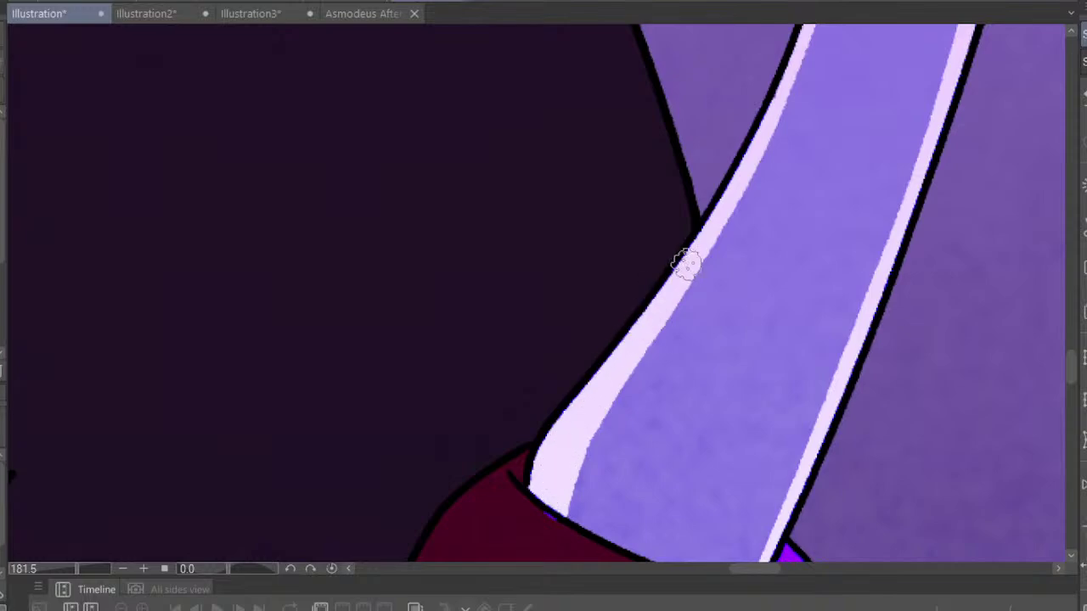
{"action": "scroll", "coordinate": [735, 126], "scroll_direction": "down", "scroll_amount": 5}
{"action": "scroll", "coordinate": [485, 230], "scroll_direction": "up", "scroll_amount": 3}
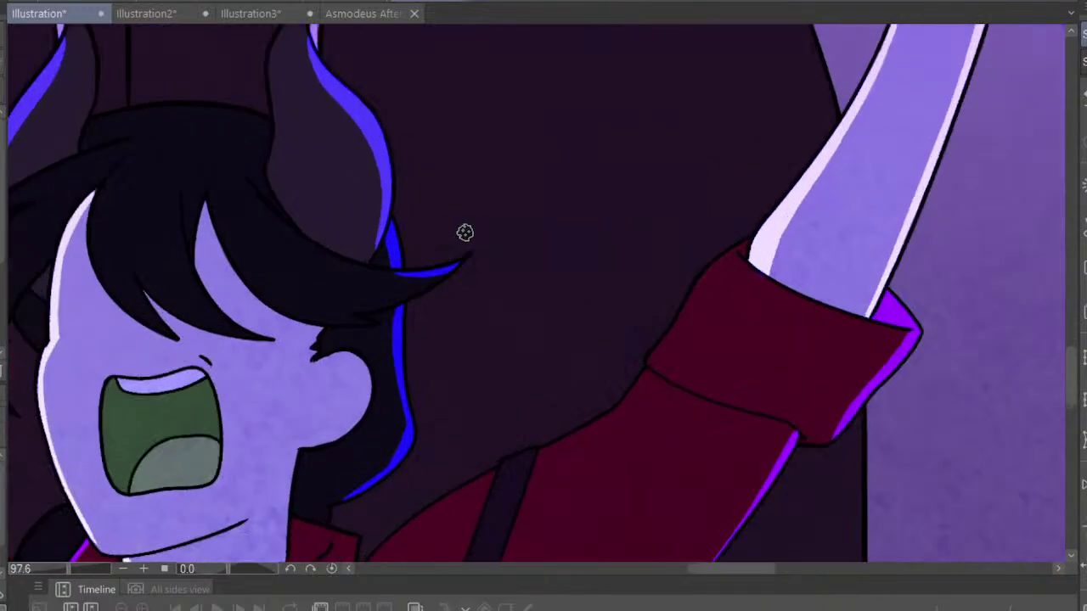
{"action": "scroll", "coordinate": [527, 233], "scroll_direction": "up", "scroll_amount": 2}
Paint a bright purple line along the sleeve cuff and fill the cuff band purple
{"action": "mouse_move", "coordinate": [873, 297]}
{"action": "left_mouse_down"}
{"action": "mouse_move", "coordinate": [806, 354]}
{"action": "mouse_move", "coordinate": [734, 443]}
{"action": "left_mouse_up"}
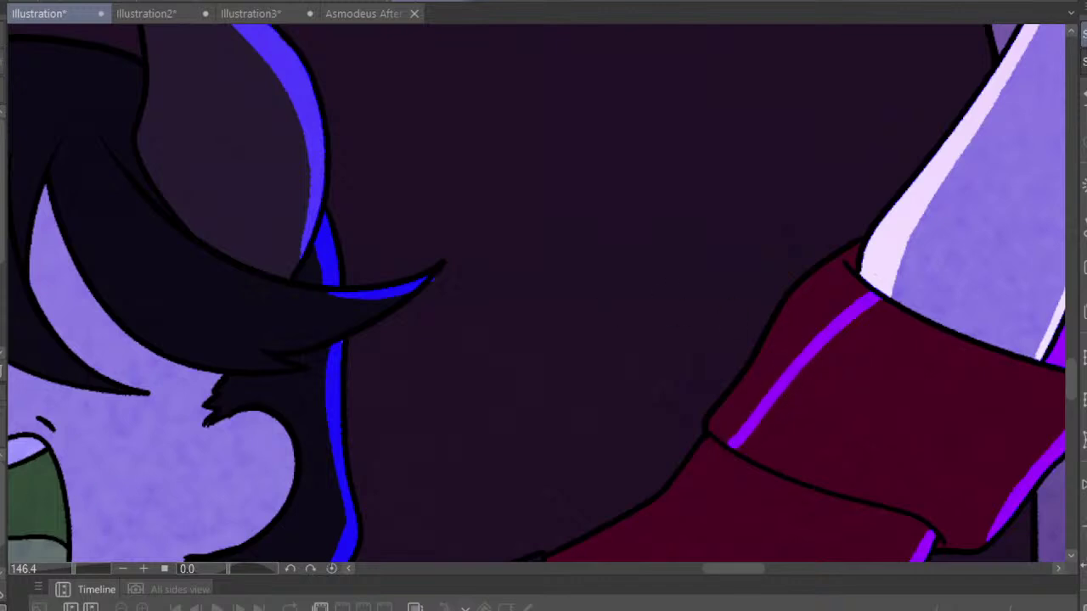
{"action": "left_click", "coordinate": [861, 291]}
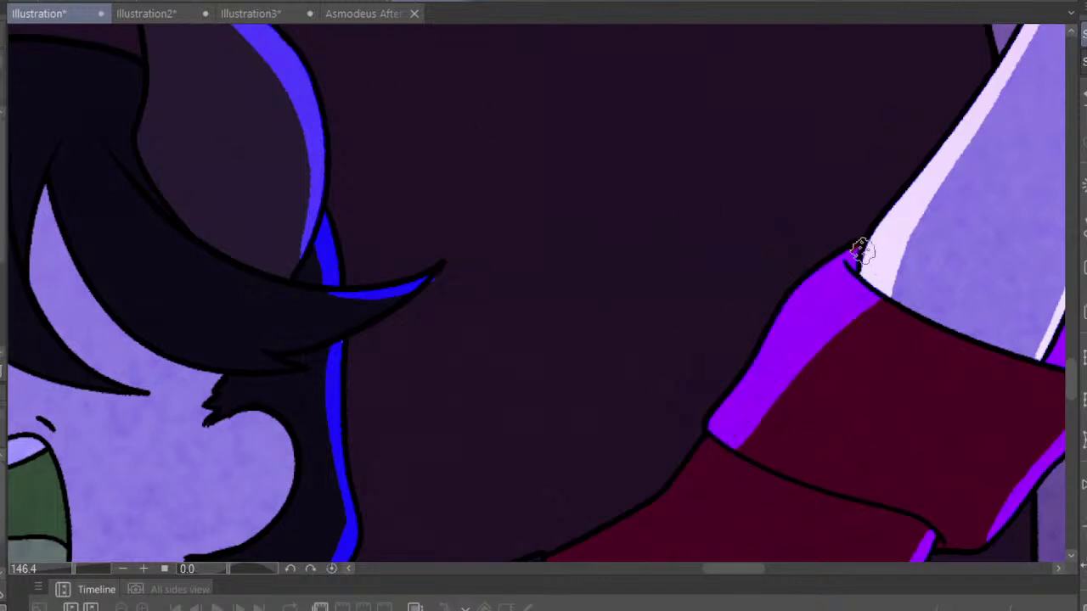
{"action": "scroll", "coordinate": [340, 141], "scroll_direction": "down", "scroll_amount": 5}
{"action": "scroll", "coordinate": [485, 207], "scroll_direction": "down", "scroll_amount": 3}
{"action": "scroll", "coordinate": [377, 155], "scroll_direction": "up", "scroll_amount": 4}
{"action": "scroll", "coordinate": [377, 155], "scroll_direction": "up", "scroll_amount": 1}
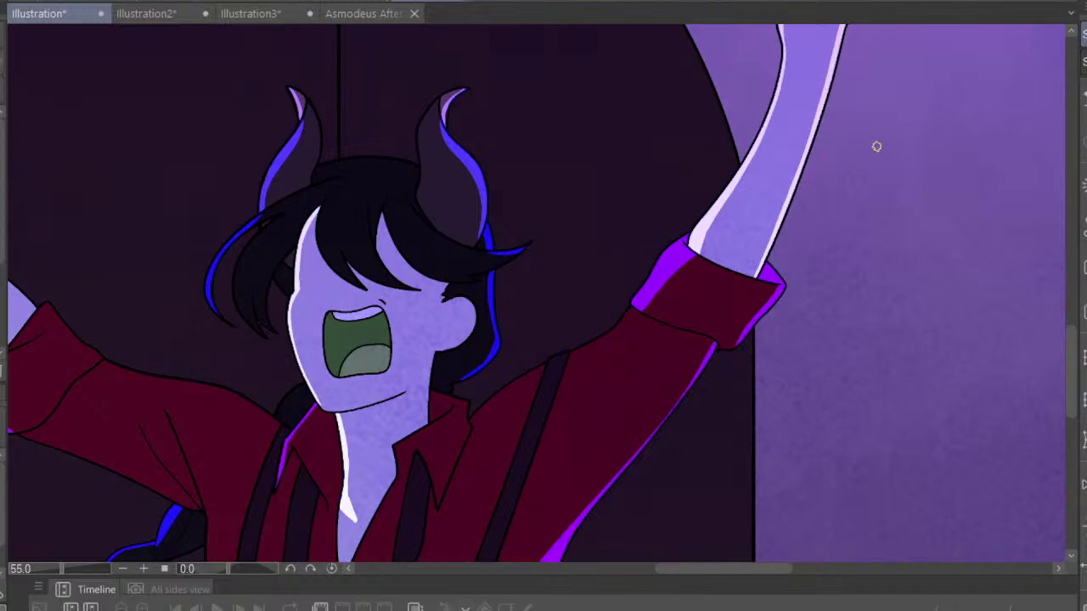
{"action": "scroll", "coordinate": [806, 283], "scroll_direction": "up", "scroll_amount": 2}
{"action": "scroll", "coordinate": [722, 254], "scroll_direction": "up", "scroll_amount": 4}
{"action": "scroll", "coordinate": [654, 211], "scroll_direction": "up", "scroll_amount": 4}
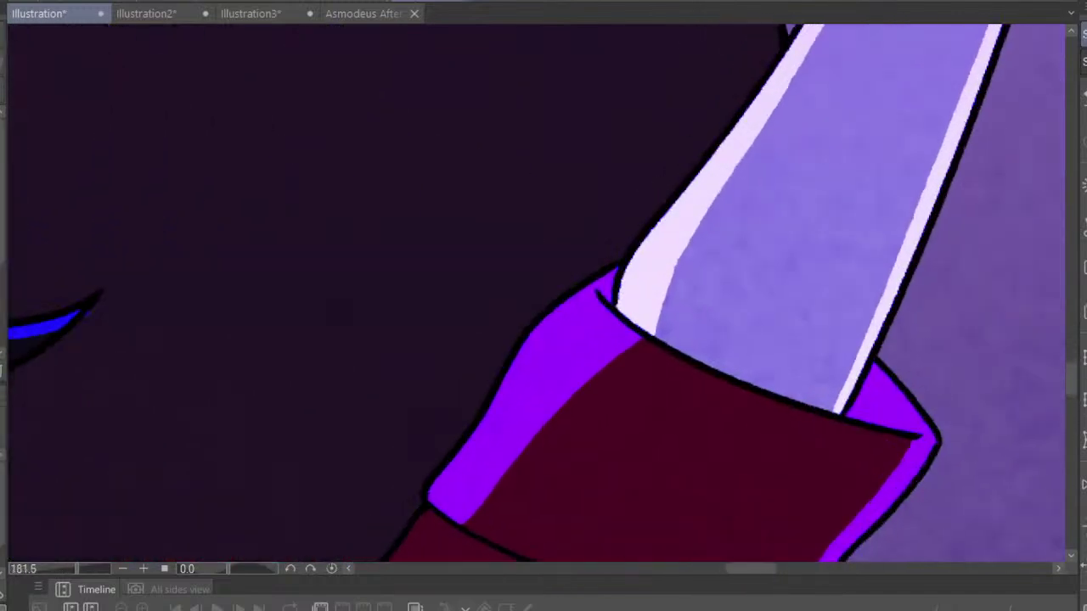
Narrow the purple cuff band with dark red, then paint a purple highlight along the sleeve
{"action": "mouse_move", "coordinate": [635, 352]}
{"action": "left_mouse_down"}
{"action": "mouse_move", "coordinate": [619, 342]}
{"action": "mouse_move", "coordinate": [535, 458]}
{"action": "left_mouse_up"}
{"action": "left_click_drag", "start_coordinate": [591, 365], "coordinate": [459, 522]}
{"action": "scroll", "coordinate": [943, 92], "scroll_direction": "down", "scroll_amount": 4}
{"action": "scroll", "coordinate": [589, 170], "scroll_direction": "down", "scroll_amount": 4}
{"action": "scroll", "coordinate": [674, 235], "scroll_direction": "up", "scroll_amount": 1}
{"action": "key", "text": "h"}
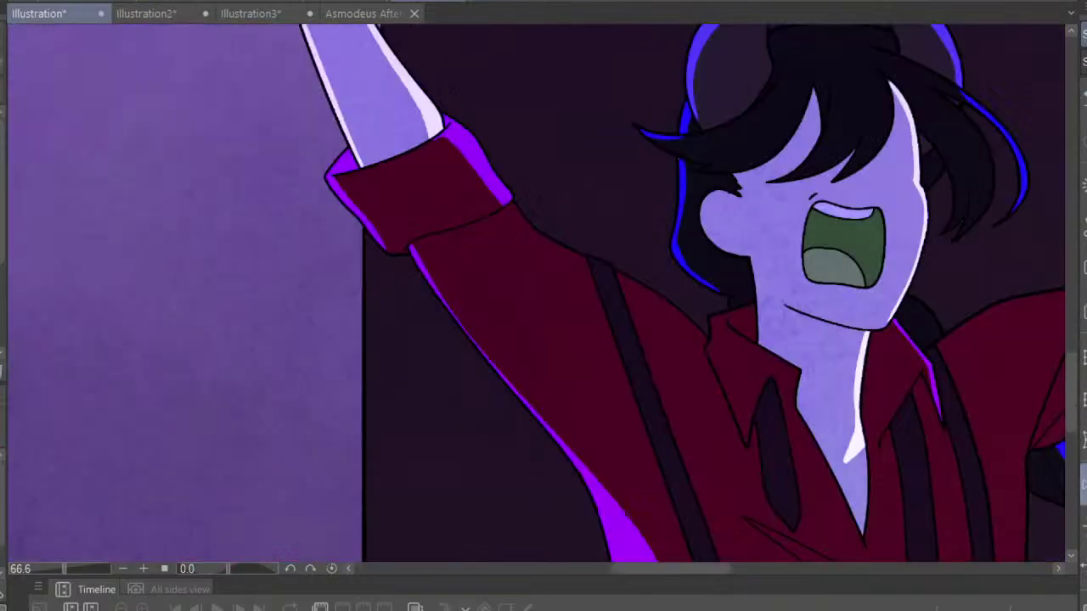
{"action": "scroll", "coordinate": [714, 281], "scroll_direction": "down", "scroll_amount": 3}
{"action": "scroll", "coordinate": [636, 260], "scroll_direction": "down", "scroll_amount": 3}
{"action": "scroll", "coordinate": [659, 238], "scroll_direction": "up", "scroll_amount": 2}
{"action": "scroll", "coordinate": [659, 238], "scroll_direction": "up", "scroll_amount": 4}
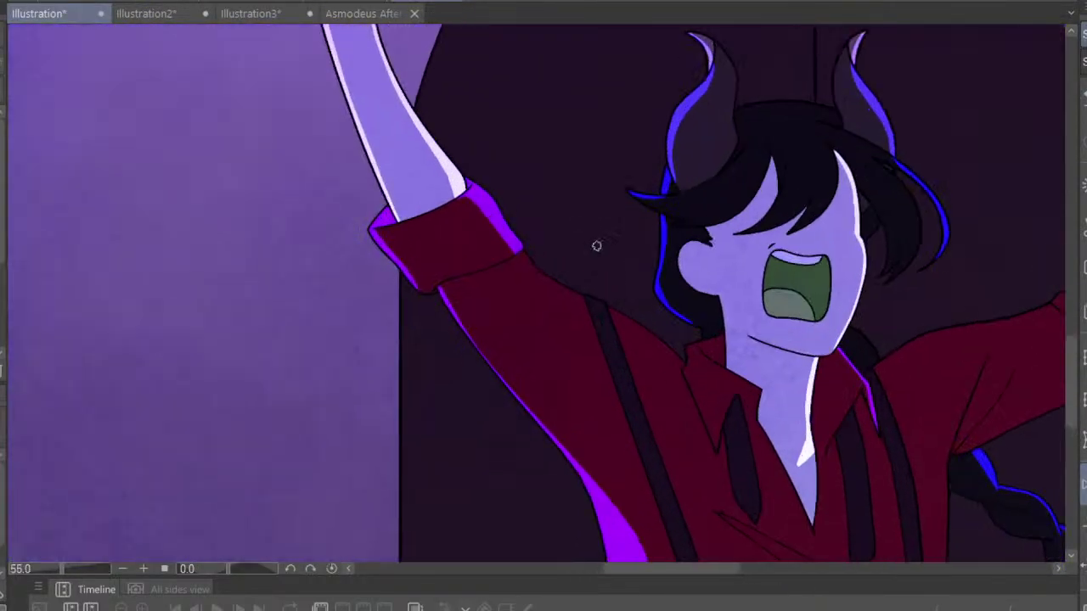
{"action": "scroll", "coordinate": [595, 245], "scroll_direction": "up", "scroll_amount": 5}
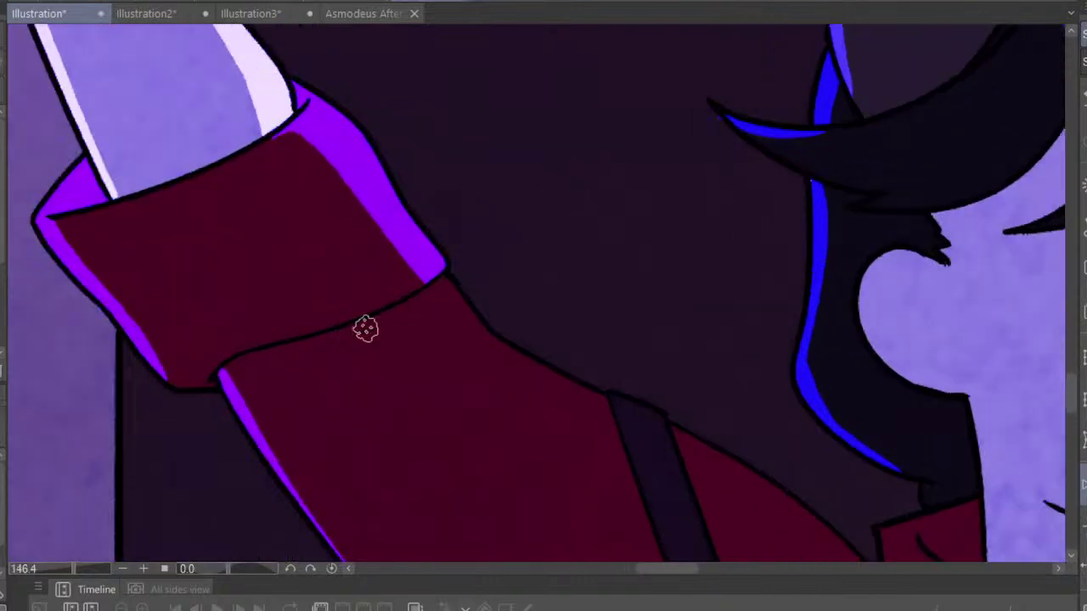
{"action": "mouse_move", "coordinate": [421, 291]}
{"action": "left_mouse_down"}
{"action": "mouse_move", "coordinate": [830, 536]}
{"action": "mouse_move", "coordinate": [550, 388]}
{"action": "left_mouse_up"}
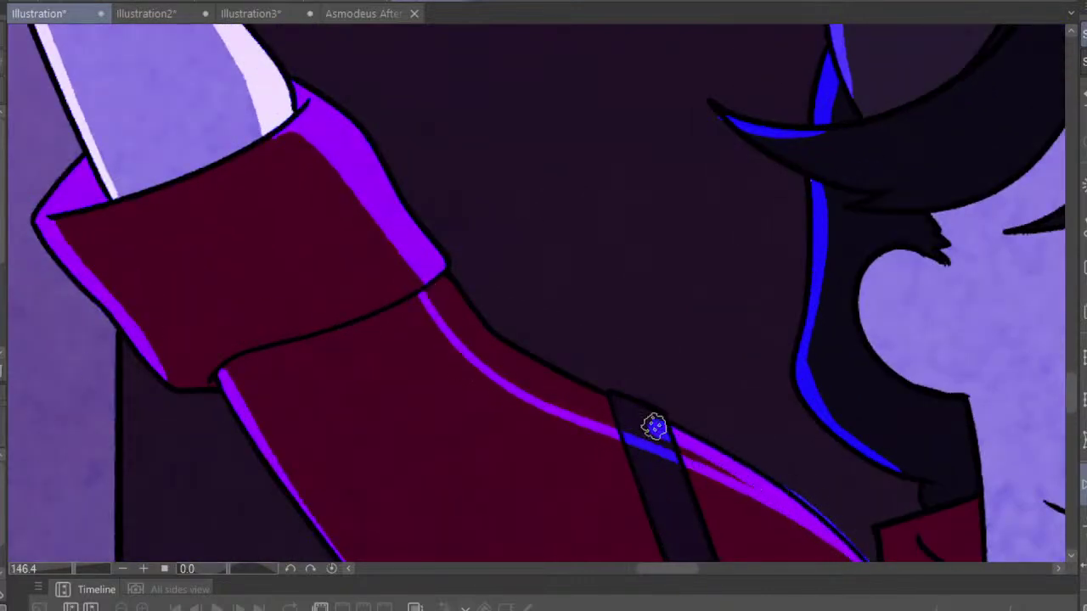
{"action": "scroll", "coordinate": [655, 204], "scroll_direction": "down", "scroll_amount": 4}
{"action": "scroll", "coordinate": [666, 218], "scroll_direction": "up", "scroll_amount": 1}
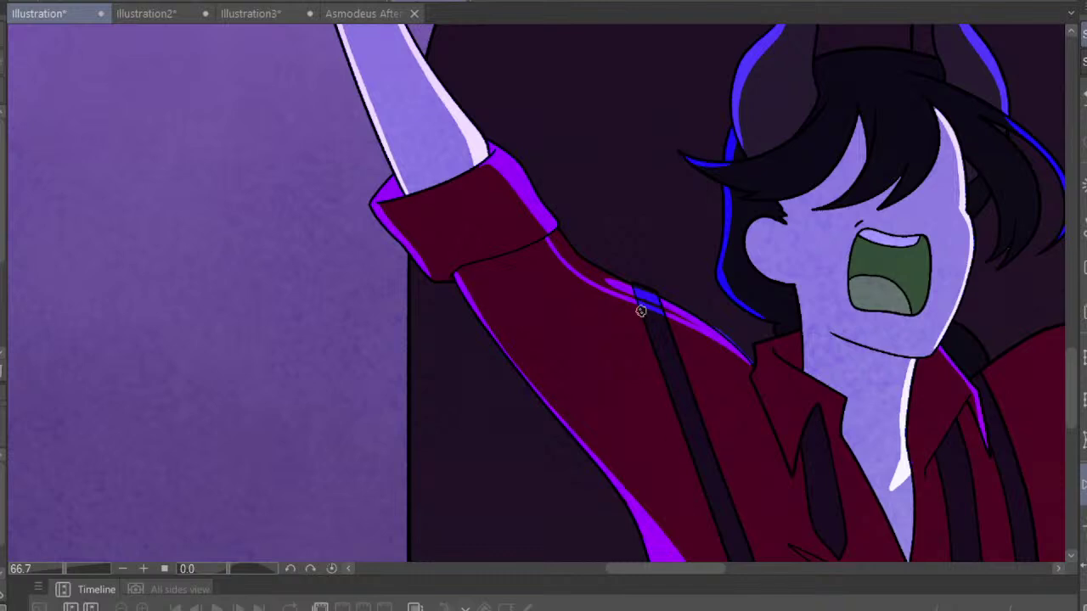
{"action": "scroll", "coordinate": [643, 304], "scroll_direction": "up", "scroll_amount": 2}
{"action": "scroll", "coordinate": [614, 207], "scroll_direction": "up", "scroll_amount": 2}
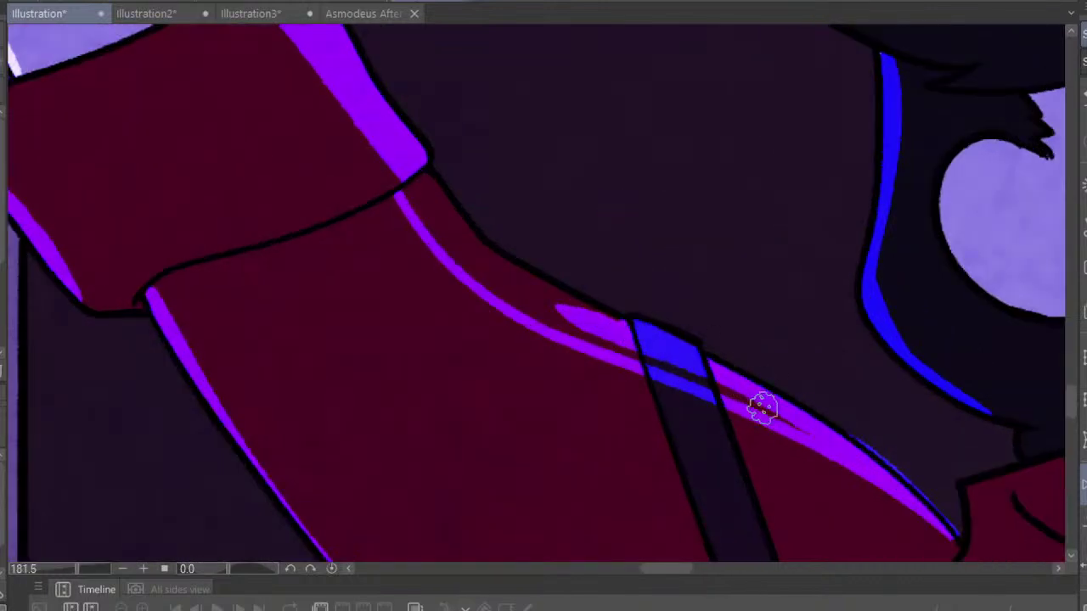
Remove the stray purple blob over the strap and thicken the sleeve highlight into a band
{"action": "key", "text": "ctrl+z"}
{"action": "left_click_drag", "start_coordinate": [660, 364], "coordinate": [509, 287]}
{"action": "mouse_move", "coordinate": [457, 240]}
{"action": "left_mouse_down"}
{"action": "mouse_move", "coordinate": [425, 177]}
{"action": "mouse_move", "coordinate": [451, 224]}
{"action": "mouse_move", "coordinate": [417, 185]}
{"action": "mouse_move", "coordinate": [484, 275]}
{"action": "mouse_move", "coordinate": [623, 325]}
{"action": "mouse_move", "coordinate": [481, 243]}
{"action": "mouse_move", "coordinate": [503, 240]}
{"action": "left_mouse_up"}
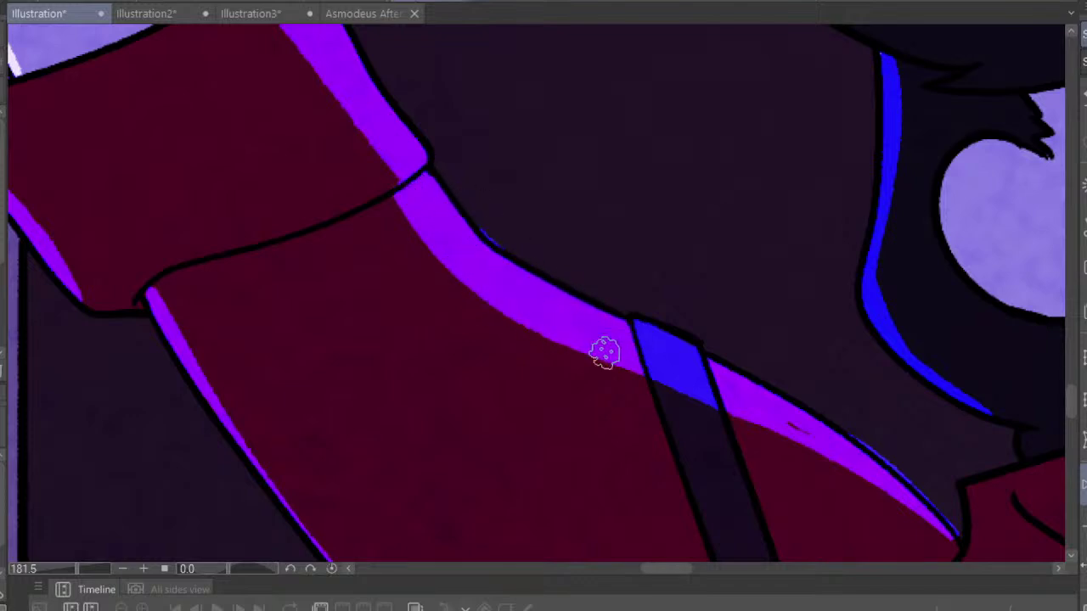
Cover the small dark and blue marks in and beside the sleeve highlight band
{"action": "left_click_drag", "start_coordinate": [762, 408], "coordinate": [873, 468]}
{"action": "left_click_drag", "start_coordinate": [874, 469], "coordinate": [734, 356]}
{"action": "mouse_move", "coordinate": [841, 420]}
{"action": "left_mouse_down"}
{"action": "mouse_move", "coordinate": [939, 502]}
{"action": "mouse_move", "coordinate": [835, 407]}
{"action": "left_mouse_up"}
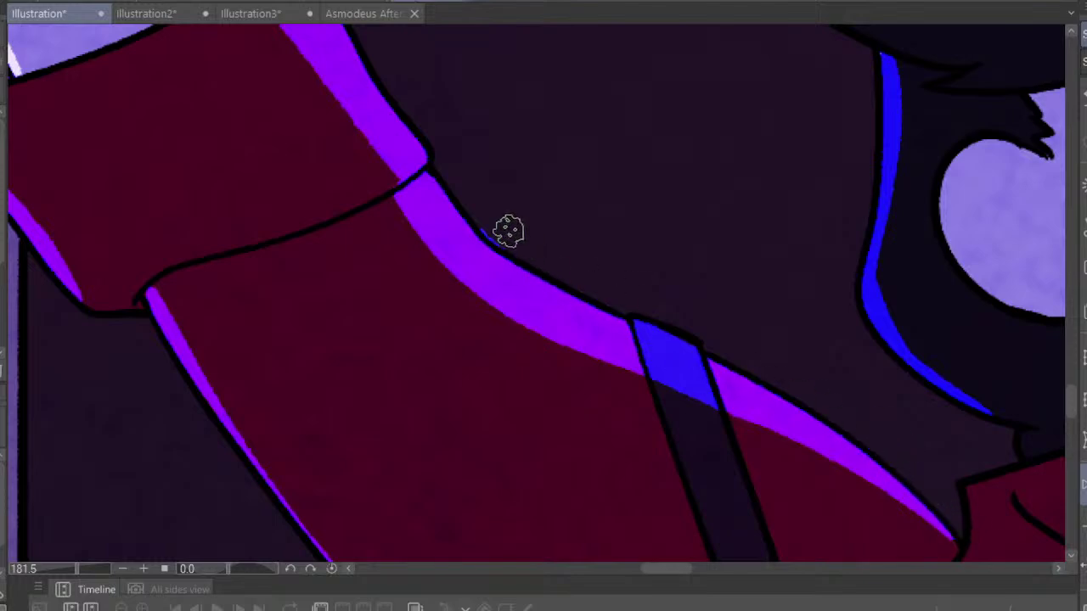
{"action": "left_click_drag", "start_coordinate": [500, 222], "coordinate": [522, 239]}
{"action": "scroll", "coordinate": [493, 294], "scroll_direction": "down", "scroll_amount": 4}
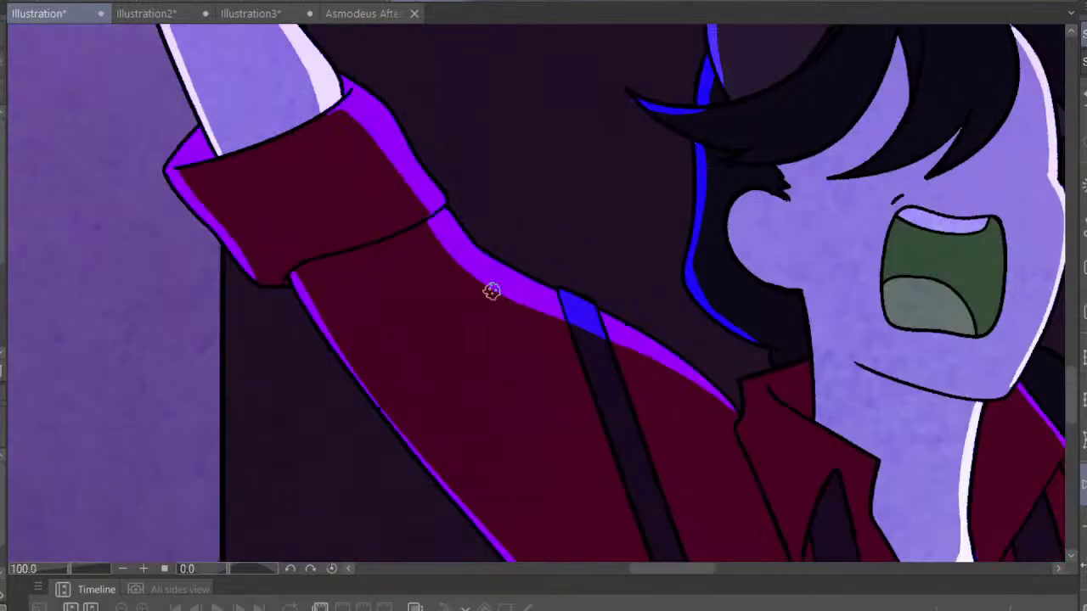
{"action": "scroll", "coordinate": [492, 294], "scroll_direction": "down", "scroll_amount": 3}
{"action": "scroll", "coordinate": [594, 340], "scroll_direction": "down", "scroll_amount": 4}
{"action": "scroll", "coordinate": [967, 409], "scroll_direction": "up", "scroll_amount": 2}
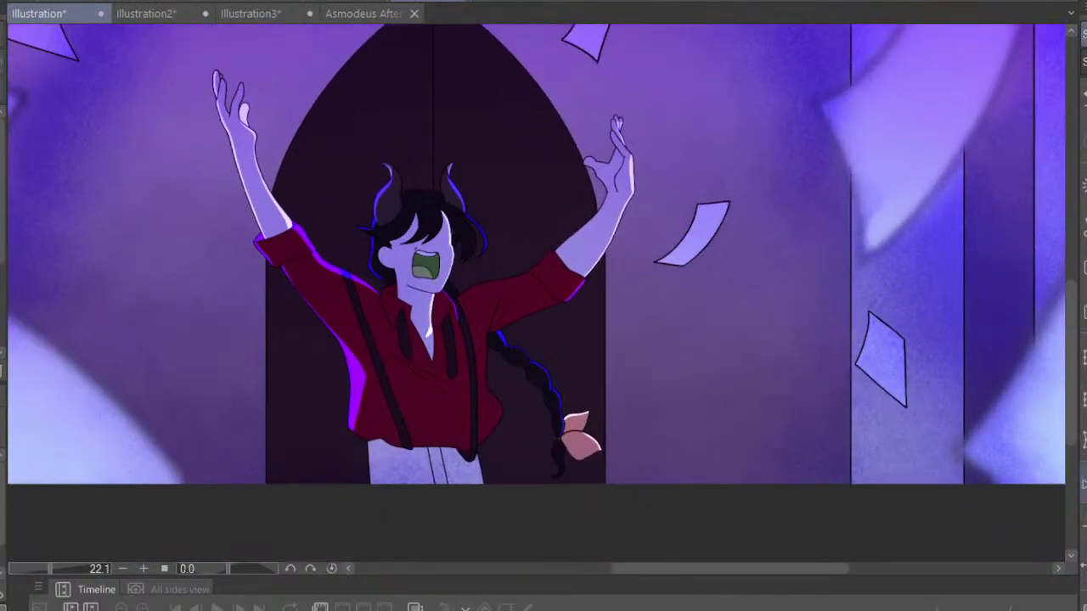
{"action": "scroll", "coordinate": [510, 357], "scroll_direction": "up", "scroll_amount": 1}
{"action": "scroll", "coordinate": [485, 260], "scroll_direction": "up", "scroll_amount": 5}
{"action": "scroll", "coordinate": [349, 291], "scroll_direction": "up", "scroll_amount": 2}
{"action": "scroll", "coordinate": [281, 355], "scroll_direction": "up", "scroll_amount": 2}
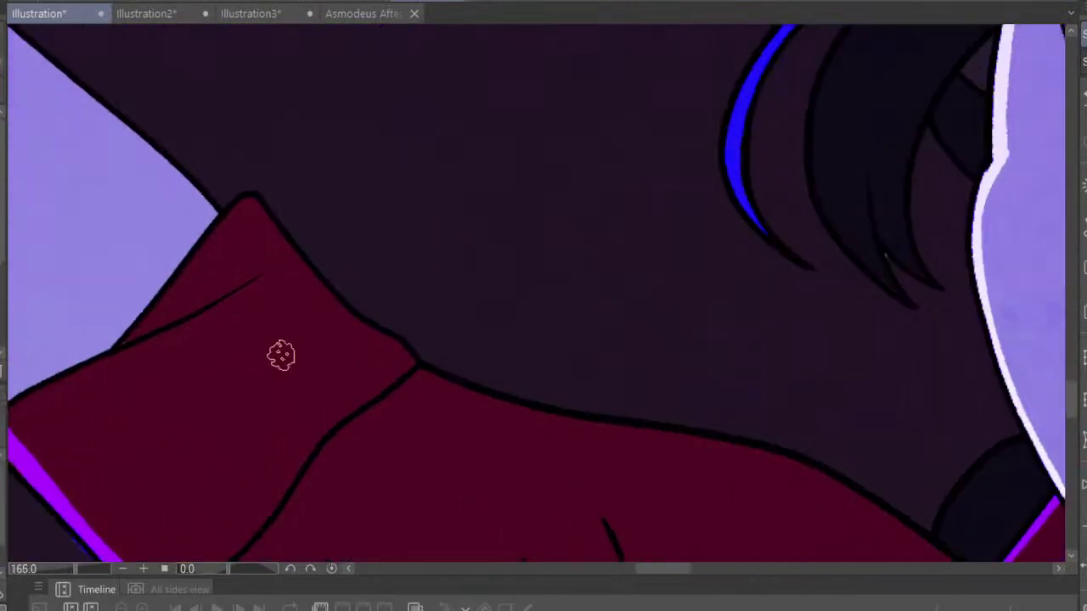
Brush a broad purple highlight along the shoulder edge and up to the collar tip
{"action": "mouse_move", "coordinate": [228, 217]}
{"action": "left_mouse_down"}
{"action": "mouse_move", "coordinate": [379, 377]}
{"action": "mouse_move", "coordinate": [566, 441]}
{"action": "mouse_move", "coordinate": [795, 478]}
{"action": "mouse_move", "coordinate": [921, 545]}
{"action": "mouse_move", "coordinate": [761, 454]}
{"action": "mouse_move", "coordinate": [453, 395]}
{"action": "mouse_move", "coordinate": [617, 444]}
{"action": "mouse_move", "coordinate": [802, 464]}
{"action": "left_mouse_up"}
{"action": "mouse_move", "coordinate": [463, 393]}
{"action": "left_mouse_down"}
{"action": "mouse_move", "coordinate": [342, 315]}
{"action": "mouse_move", "coordinate": [244, 211]}
{"action": "mouse_move", "coordinate": [343, 339]}
{"action": "mouse_move", "coordinate": [408, 378]}
{"action": "mouse_move", "coordinate": [385, 358]}
{"action": "left_mouse_up"}
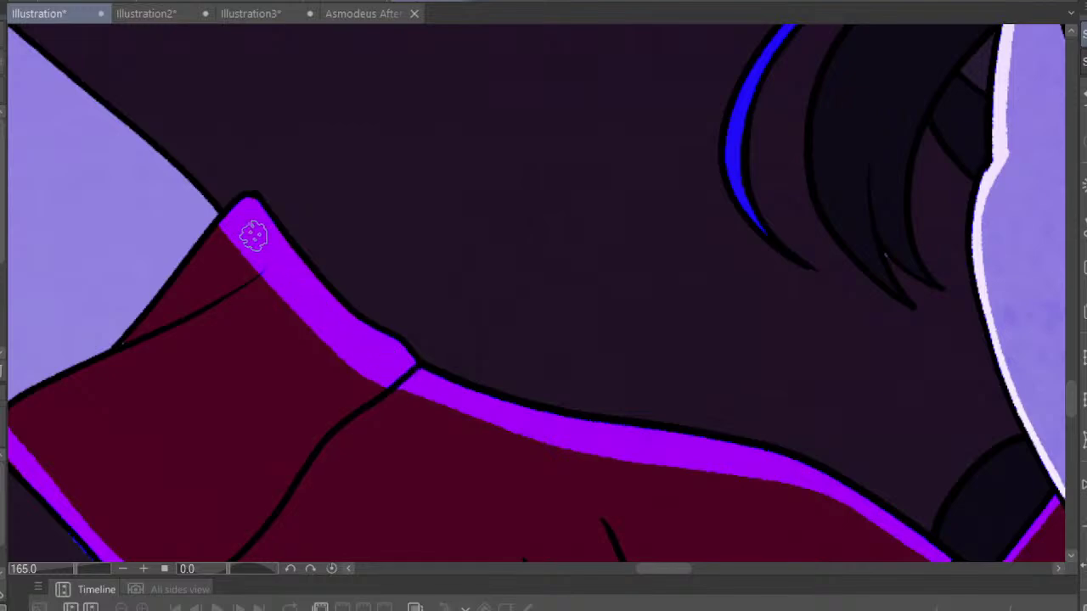
{"action": "scroll", "coordinate": [400, 318], "scroll_direction": "down", "scroll_amount": 5}
{"action": "scroll", "coordinate": [428, 289], "scroll_direction": "down", "scroll_amount": 4}
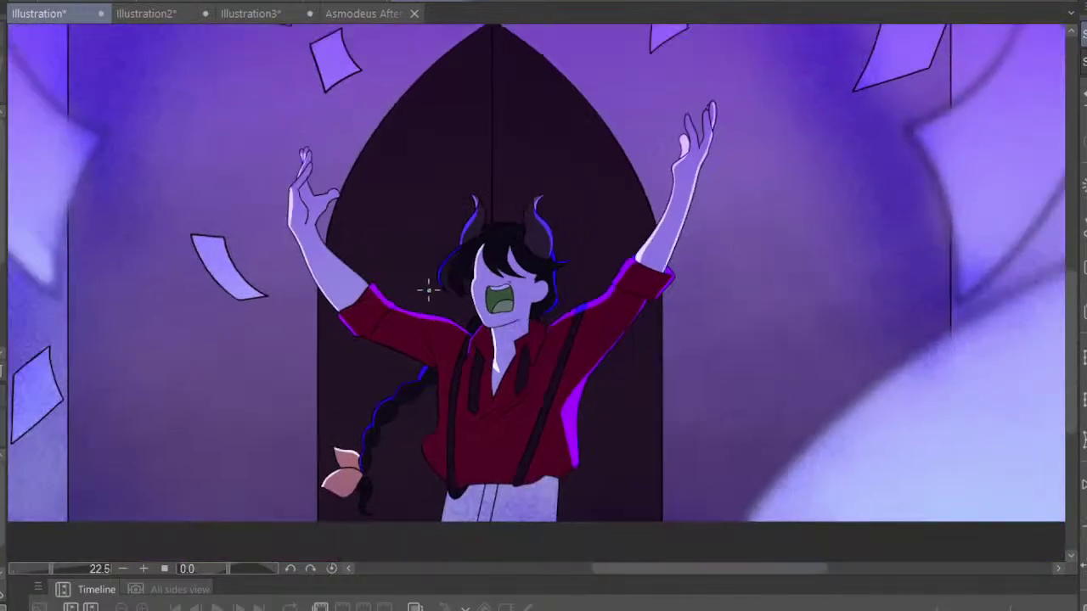
{"action": "scroll", "coordinate": [380, 260], "scroll_direction": "up", "scroll_amount": 1}
{"action": "scroll", "coordinate": [380, 260], "scroll_direction": "up", "scroll_amount": 4}
{"action": "scroll", "coordinate": [278, 208], "scroll_direction": "up", "scroll_amount": 4}
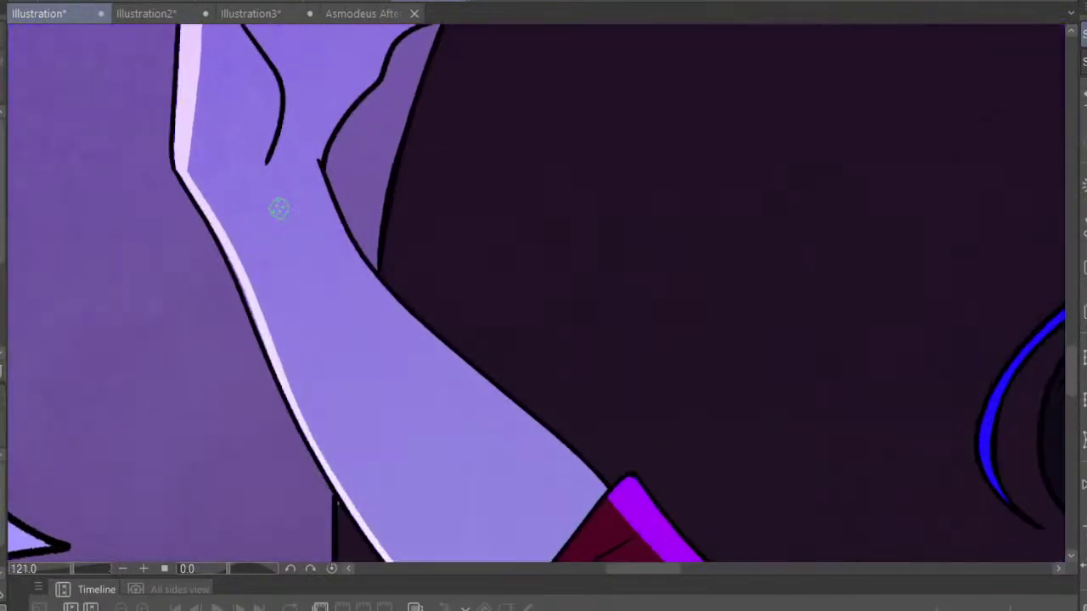
Paint a thin pale stroke along the raised arm's edge down to the violet cuff
{"action": "mouse_move", "coordinate": [324, 170]}
{"action": "left_mouse_down"}
{"action": "mouse_move", "coordinate": [339, 219]}
{"action": "mouse_move", "coordinate": [400, 308]}
{"action": "mouse_move", "coordinate": [586, 473]}
{"action": "mouse_move", "coordinate": [527, 411]}
{"action": "left_mouse_up"}
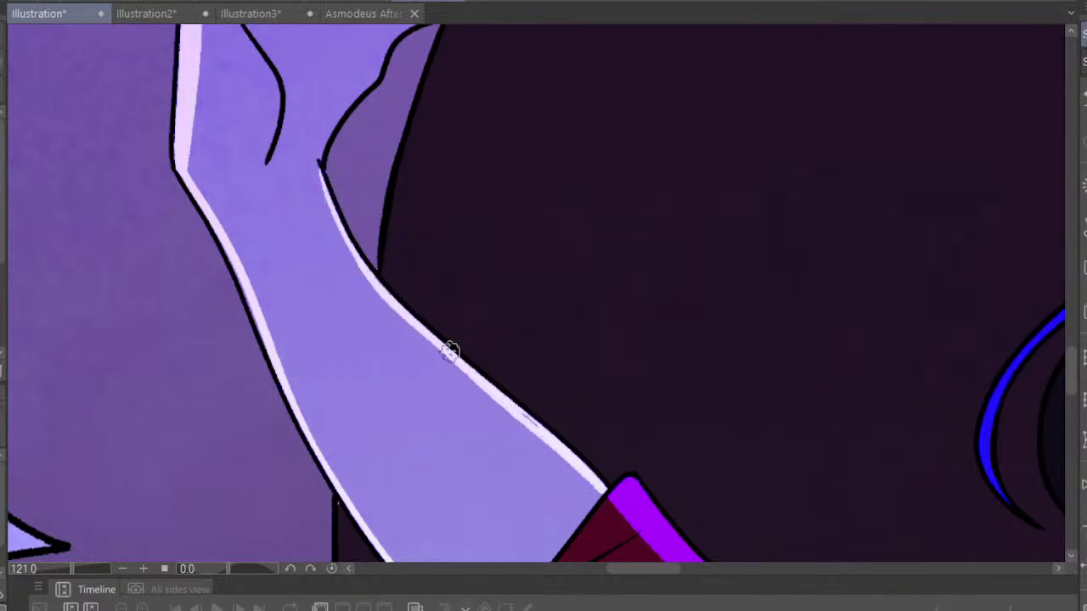
{"action": "scroll", "coordinate": [632, 441], "scroll_direction": "down", "scroll_amount": 2}
{"action": "scroll", "coordinate": [391, 257], "scroll_direction": "down", "scroll_amount": 3}
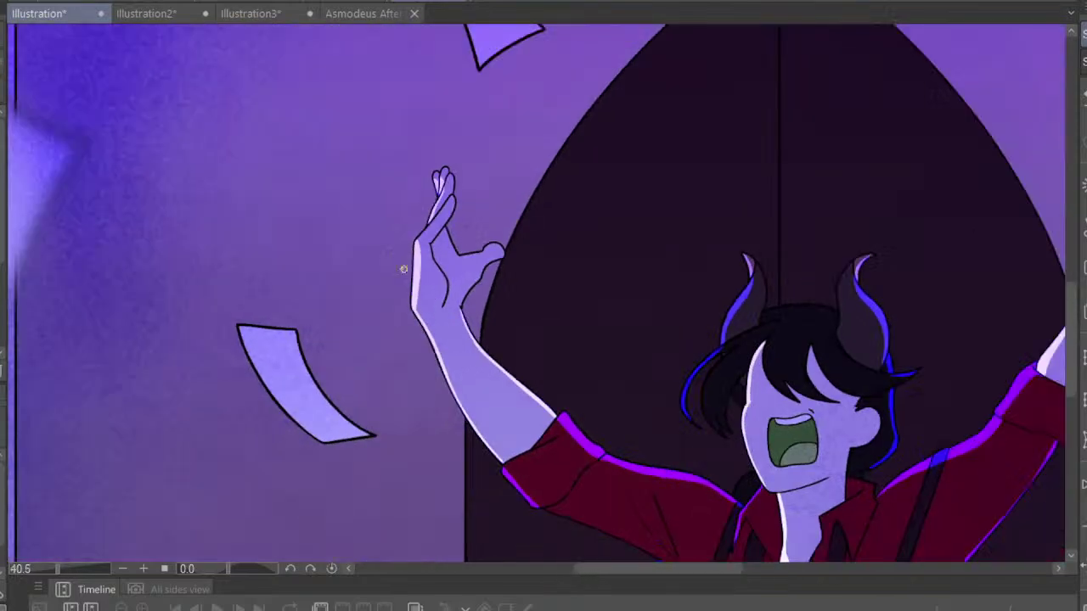
{"action": "scroll", "coordinate": [476, 272], "scroll_direction": "down", "scroll_amount": 3}
{"action": "scroll", "coordinate": [540, 287], "scroll_direction": "up", "scroll_amount": 1}
{"action": "scroll", "coordinate": [405, 246], "scroll_direction": "down", "scroll_amount": 1}
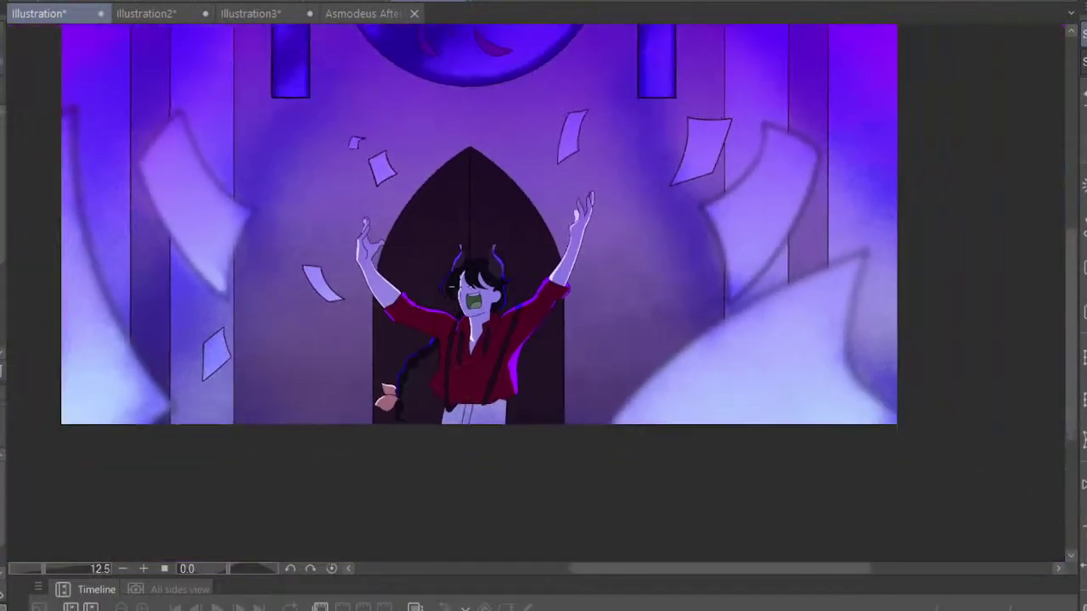
Zoom to the face and trace the ear's inner curve and top arc in white
{"action": "mouse_move", "coordinate": [453, 289]}
{"action": "left_mouse_down"}
{"action": "mouse_move", "coordinate": [606, 313]}
{"action": "mouse_move", "coordinate": [759, 320]}
{"action": "left_mouse_up"}
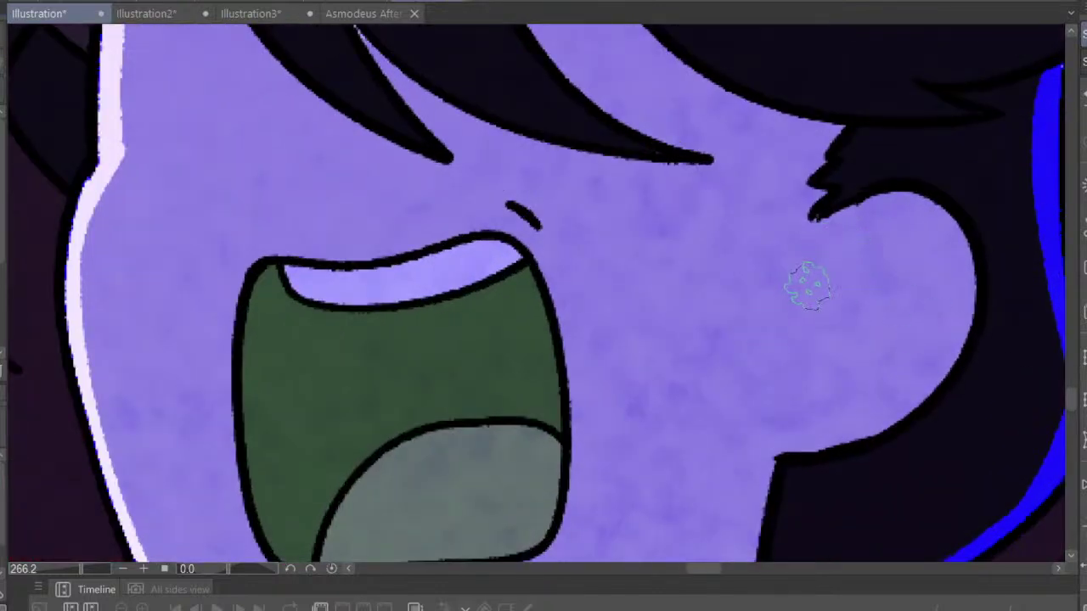
{"action": "mouse_move", "coordinate": [809, 283]}
{"action": "left_mouse_down"}
{"action": "mouse_move", "coordinate": [902, 224]}
{"action": "mouse_move", "coordinate": [951, 331]}
{"action": "left_mouse_up"}
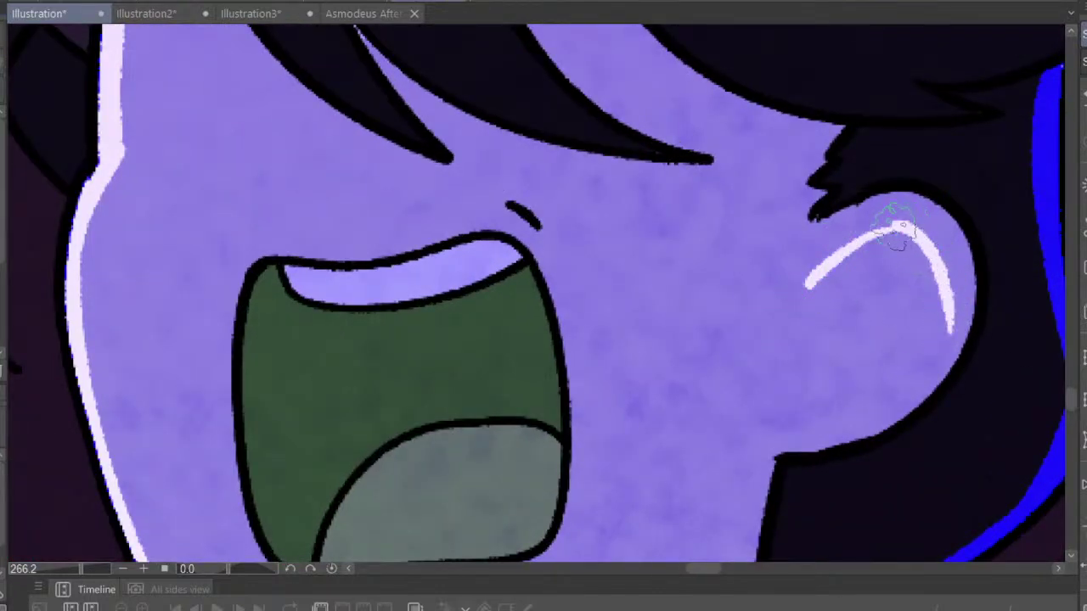
{"action": "left_click_drag", "start_coordinate": [896, 227], "coordinate": [815, 427]}
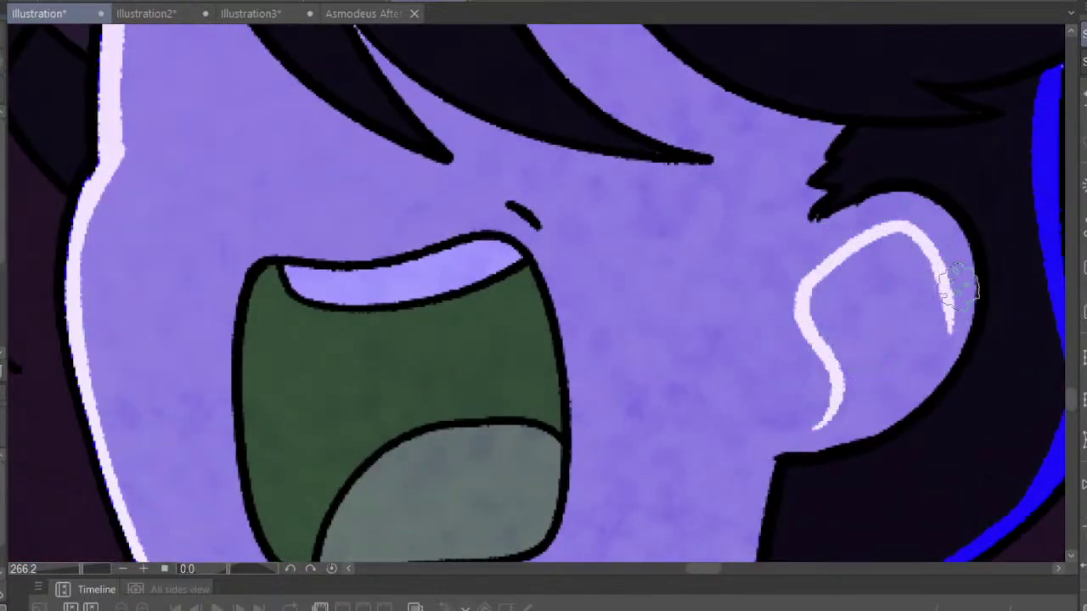
{"action": "mouse_move", "coordinate": [805, 237]}
{"action": "left_mouse_down"}
{"action": "mouse_move", "coordinate": [977, 294]}
{"action": "mouse_move", "coordinate": [953, 333]}
{"action": "left_mouse_up"}
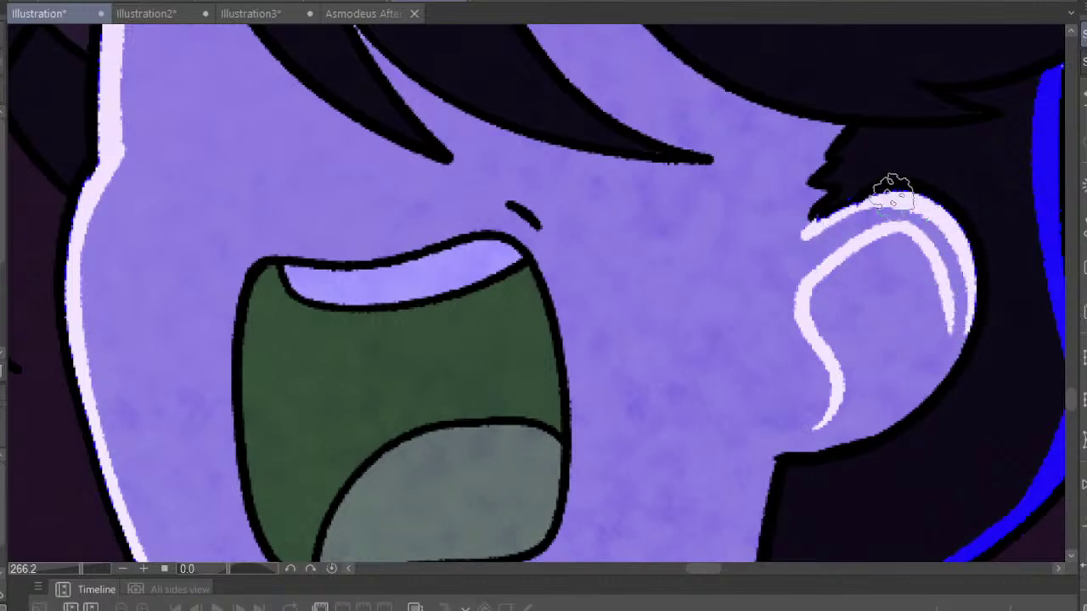
{"action": "scroll", "coordinate": [760, 276], "scroll_direction": "down", "scroll_amount": 5}
{"action": "scroll", "coordinate": [760, 276], "scroll_direction": "down", "scroll_amount": 3}
{"action": "scroll", "coordinate": [760, 276], "scroll_direction": "down", "scroll_amount": 2}
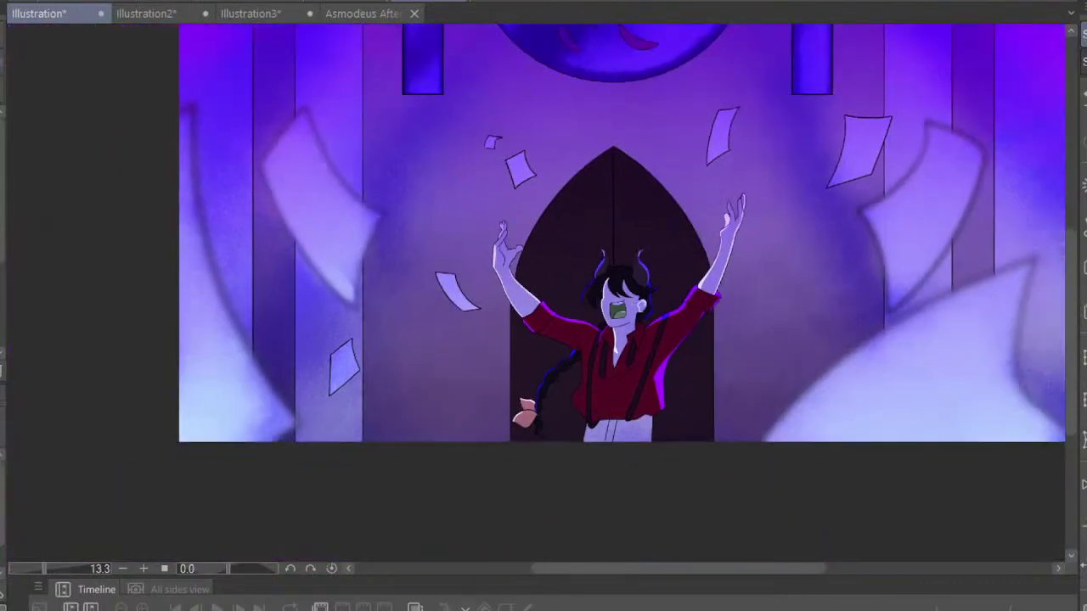
{"action": "scroll", "coordinate": [760, 276], "scroll_direction": "down", "scroll_amount": 2}
{"action": "scroll", "coordinate": [582, 289], "scroll_direction": "up", "scroll_amount": 3}
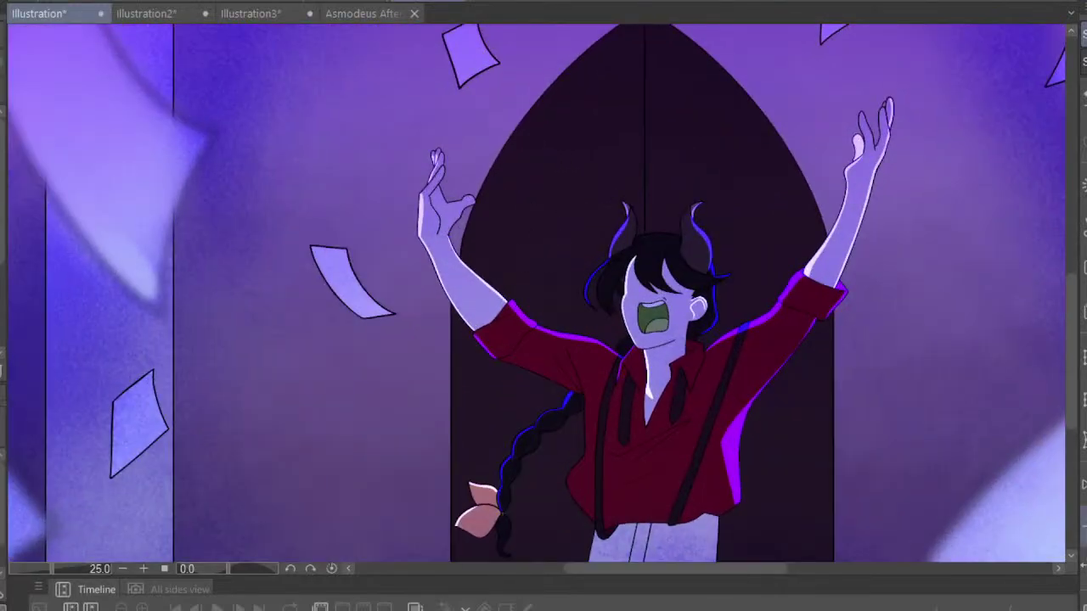
{"action": "left_click_drag", "start_coordinate": [524, 235], "coordinate": [303, 224]}
{"action": "scroll", "coordinate": [510, 235], "scroll_direction": "down", "scroll_amount": 3}
{"action": "scroll", "coordinate": [510, 235], "scroll_direction": "down", "scroll_amount": 2}
{"action": "scroll", "coordinate": [543, 255], "scroll_direction": "up", "scroll_amount": 1}
{"action": "scroll", "coordinate": [579, 294], "scroll_direction": "up", "scroll_amount": 2}
{"action": "scroll", "coordinate": [564, 279], "scroll_direction": "up", "scroll_amount": 1}
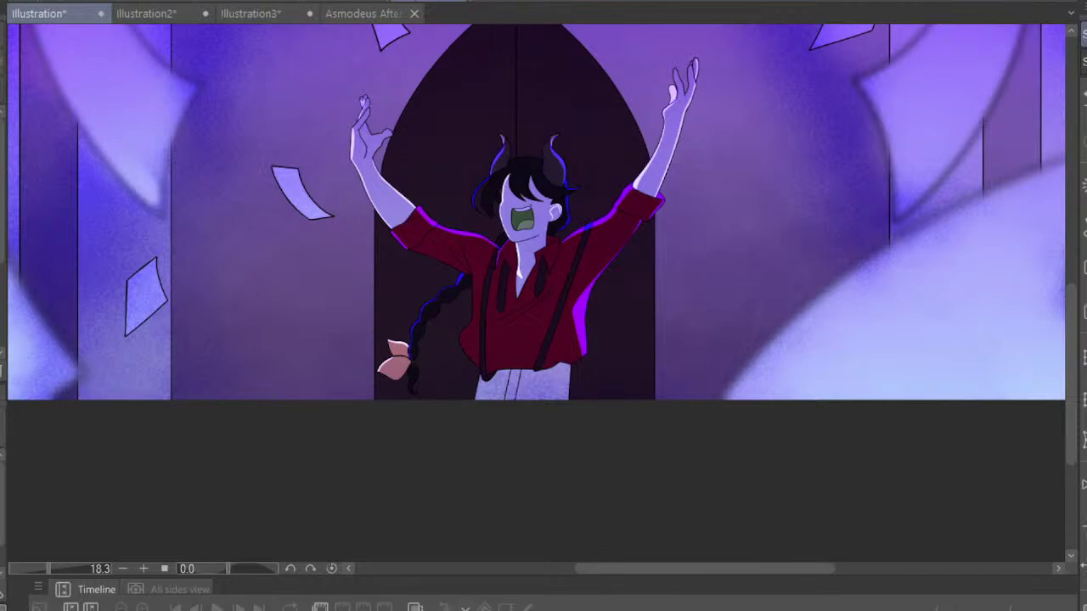
{"action": "scroll", "coordinate": [527, 222], "scroll_direction": "up", "scroll_amount": 2}
{"action": "scroll", "coordinate": [501, 272], "scroll_direction": "up", "scroll_amount": 2}
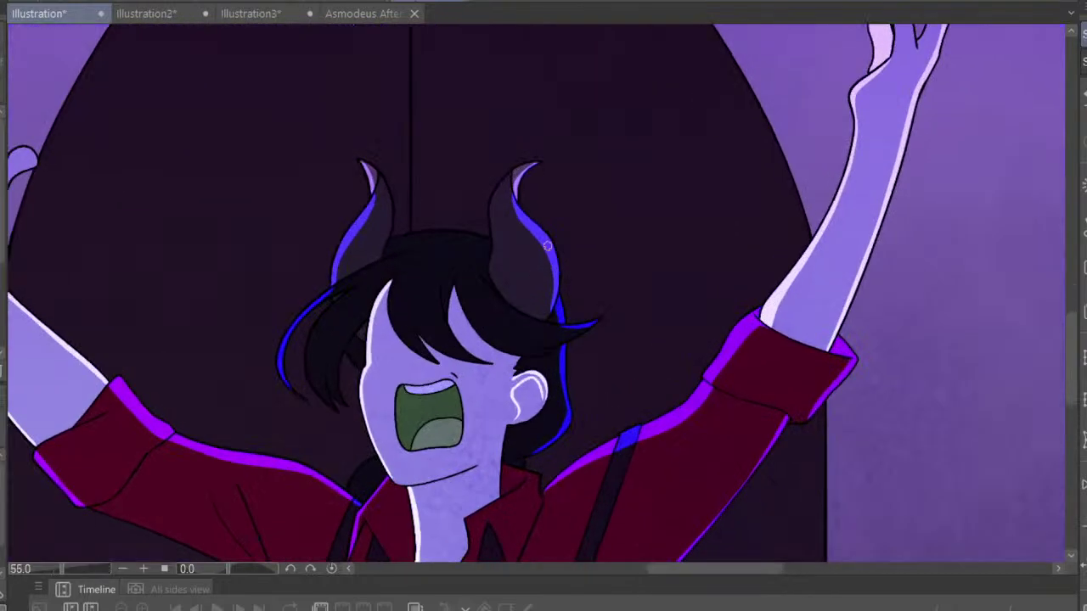
{"action": "scroll", "coordinate": [467, 331], "scroll_direction": "up", "scroll_amount": 2}
{"action": "scroll", "coordinate": [445, 363], "scroll_direction": "up", "scroll_amount": 2}
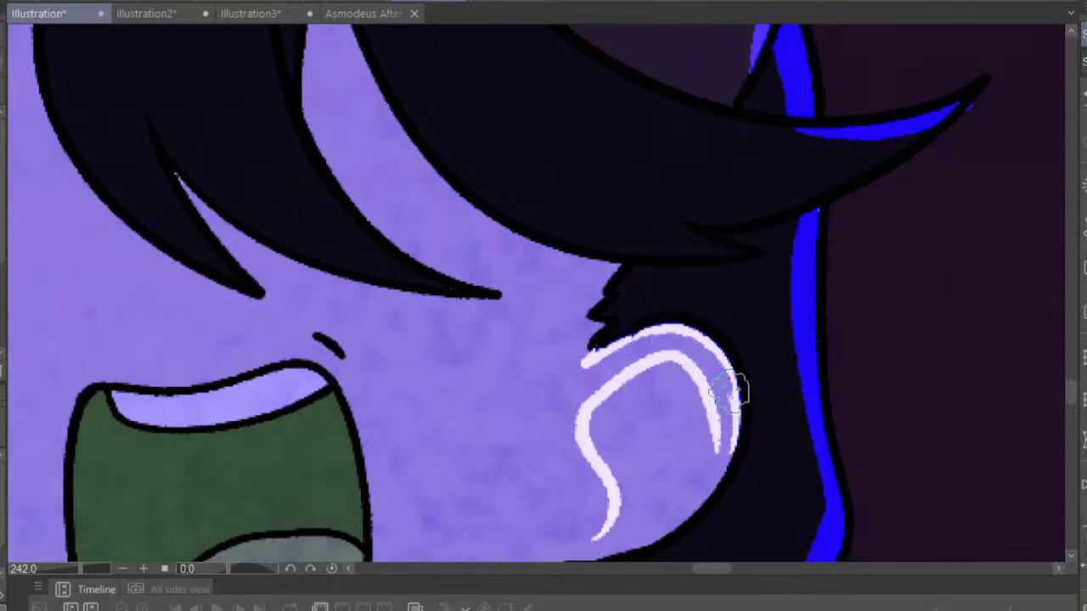
Undo and erase the inner white ear strokes, then draw a dark curve inside the ear
{"action": "key", "text": "ctrl+z"}
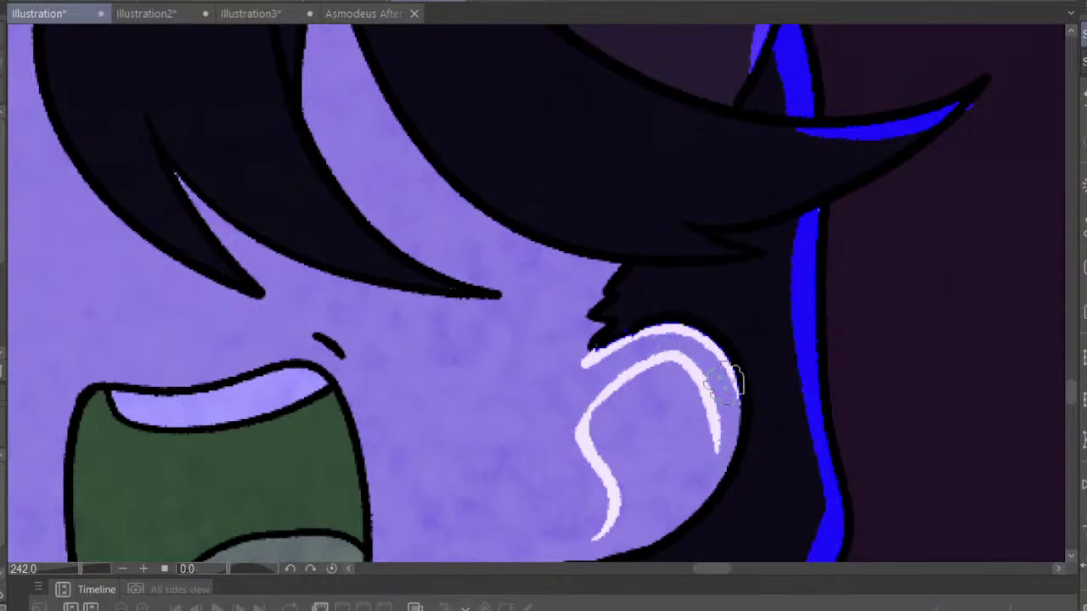
{"action": "scroll", "coordinate": [723, 384], "scroll_direction": "down", "scroll_amount": 4}
{"action": "scroll", "coordinate": [717, 373], "scroll_direction": "down", "scroll_amount": 4}
{"action": "scroll", "coordinate": [712, 361], "scroll_direction": "down", "scroll_amount": 4}
{"action": "scroll", "coordinate": [703, 344], "scroll_direction": "down", "scroll_amount": 4}
{"action": "scroll", "coordinate": [703, 344], "scroll_direction": "up", "scroll_amount": 4}
{"action": "scroll", "coordinate": [671, 336], "scroll_direction": "up", "scroll_amount": 4}
{"action": "scroll", "coordinate": [628, 327], "scroll_direction": "up", "scroll_amount": 4}
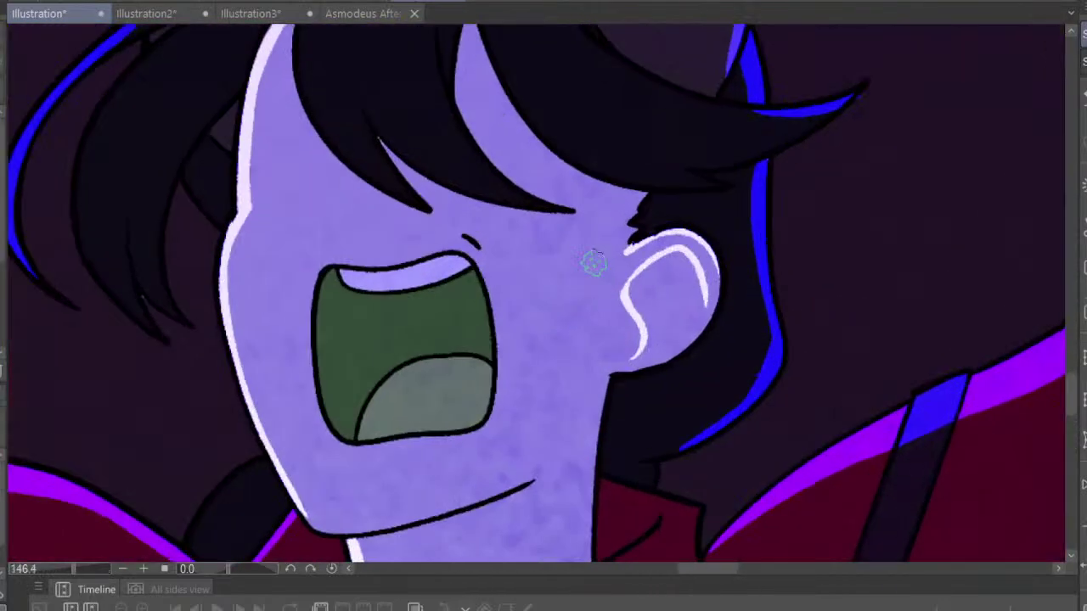
{"action": "scroll", "coordinate": [595, 319], "scroll_direction": "up", "scroll_amount": 4}
{"action": "mouse_move", "coordinate": [704, 240]}
{"action": "left_mouse_down"}
{"action": "mouse_move", "coordinate": [636, 298]}
{"action": "mouse_move", "coordinate": [646, 385]}
{"action": "left_mouse_up"}
{"action": "left_click_drag", "start_coordinate": [747, 307], "coordinate": [722, 235]}
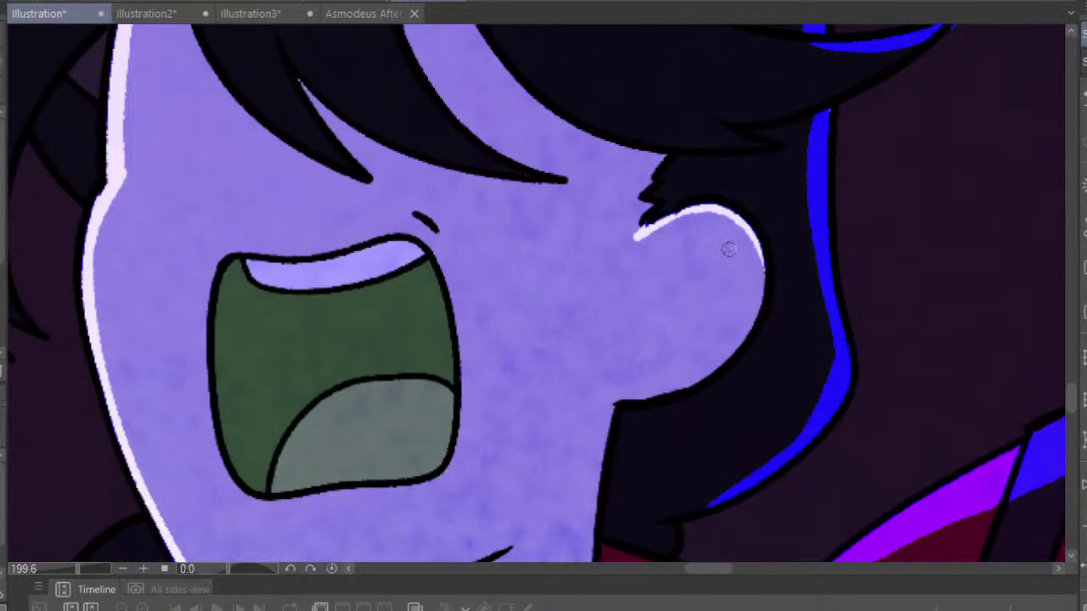
{"action": "mouse_move", "coordinate": [744, 287]}
{"action": "left_mouse_down"}
{"action": "mouse_move", "coordinate": [732, 265]}
{"action": "mouse_move", "coordinate": [684, 236]}
{"action": "mouse_move", "coordinate": [648, 297]}
{"action": "mouse_move", "coordinate": [650, 361]}
{"action": "mouse_move", "coordinate": [639, 368]}
{"action": "left_mouse_up"}
{"action": "scroll", "coordinate": [755, 303], "scroll_direction": "down", "scroll_amount": 5}
{"action": "scroll", "coordinate": [674, 356], "scroll_direction": "down", "scroll_amount": 3}
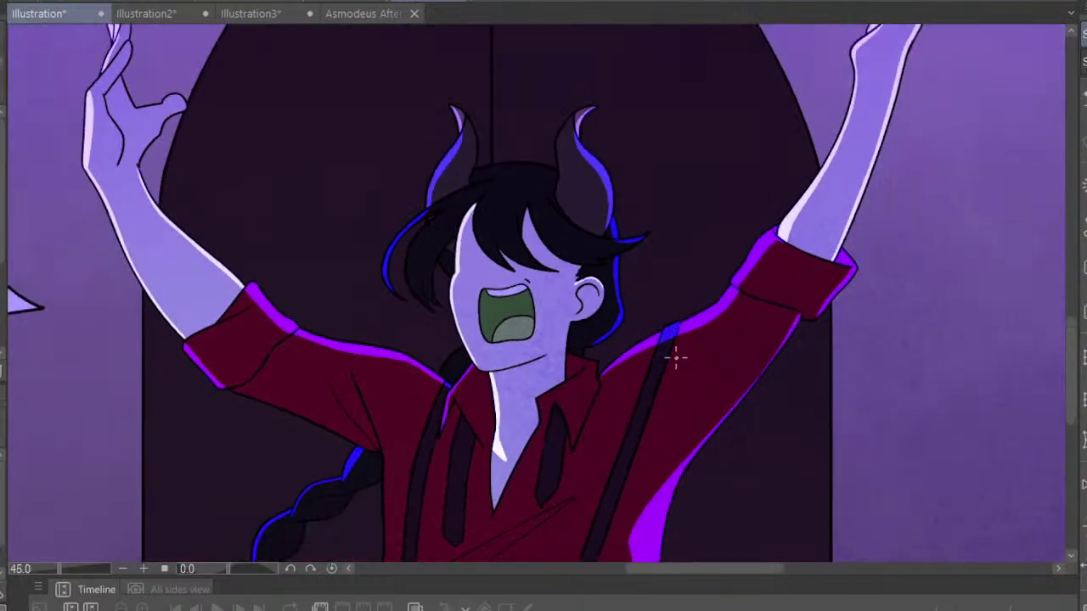
{"action": "scroll", "coordinate": [704, 332], "scroll_direction": "down", "scroll_amount": 3}
{"action": "scroll", "coordinate": [704, 332], "scroll_direction": "down", "scroll_amount": 3}
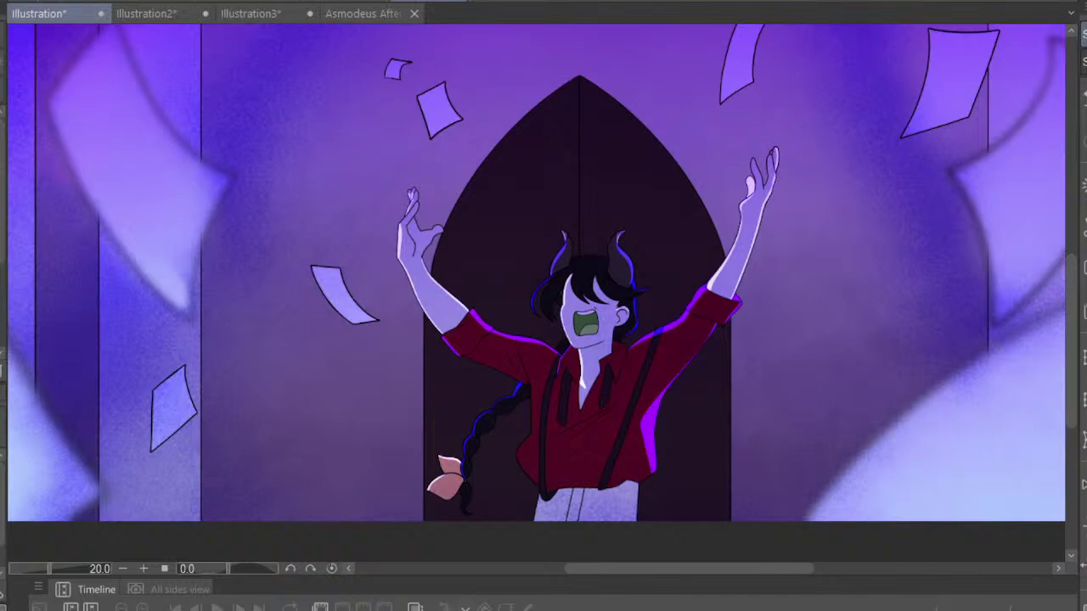
{"action": "scroll", "coordinate": [429, 314], "scroll_direction": "down", "scroll_amount": 2}
{"action": "scroll", "coordinate": [573, 267], "scroll_direction": "up", "scroll_amount": 3}
{"action": "scroll", "coordinate": [552, 280], "scroll_direction": "up", "scroll_amount": 2}
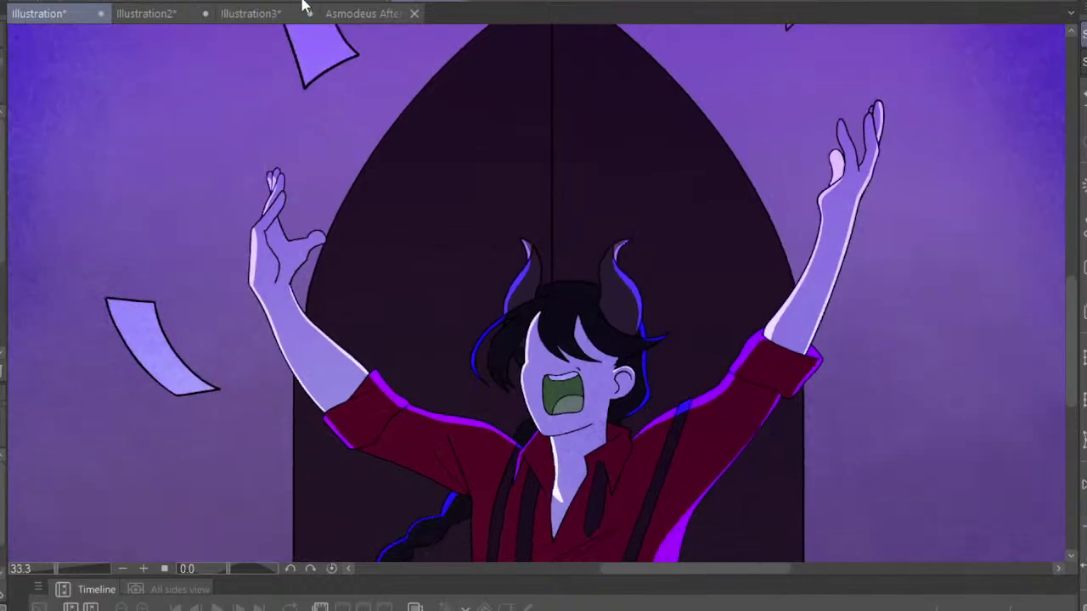
{"action": "scroll", "coordinate": [430, 141], "scroll_direction": "down", "scroll_amount": 2}
{"action": "scroll", "coordinate": [483, 214], "scroll_direction": "down", "scroll_amount": 2}
{"action": "scroll", "coordinate": [483, 214], "scroll_direction": "up", "scroll_amount": 2}
{"action": "scroll", "coordinate": [483, 214], "scroll_direction": "up", "scroll_amount": 2}
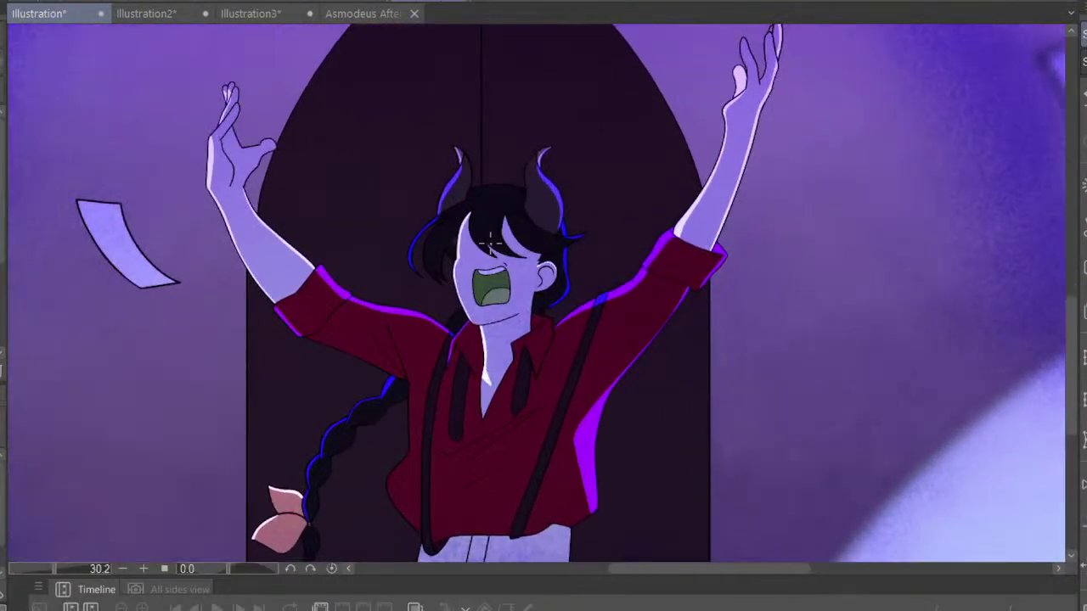
{"action": "scroll", "coordinate": [501, 242], "scroll_direction": "up", "scroll_amount": 2}
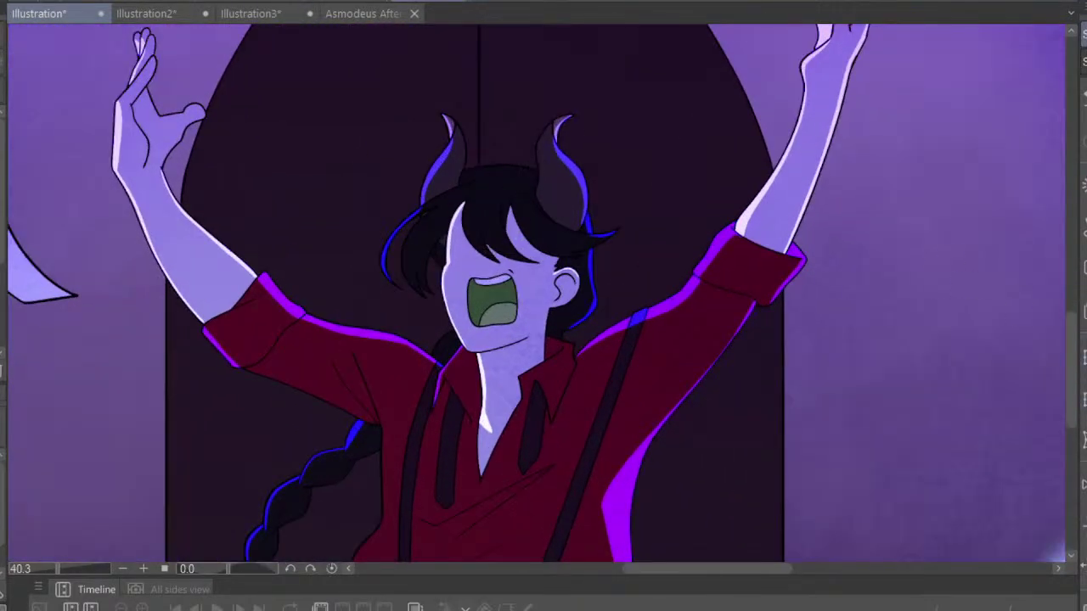
{"action": "scroll", "coordinate": [866, 264], "scroll_direction": "down", "scroll_amount": 2}
{"action": "scroll", "coordinate": [538, 413], "scroll_direction": "down", "scroll_amount": 2}
{"action": "scroll", "coordinate": [581, 427], "scroll_direction": "down", "scroll_amount": 2}
{"action": "scroll", "coordinate": [580, 428], "scroll_direction": "up", "scroll_amount": 2}
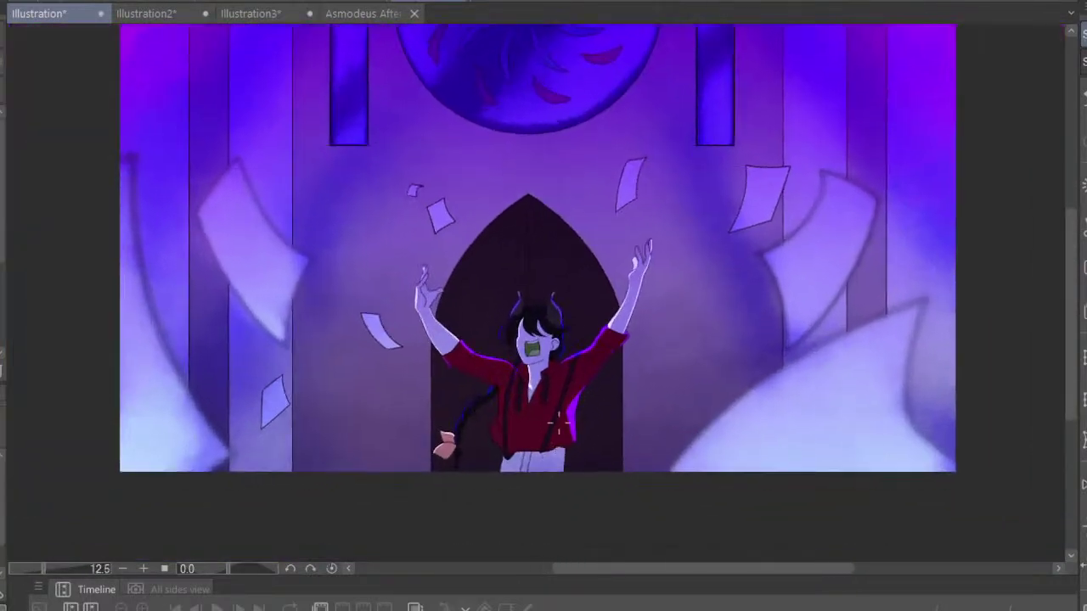
{"action": "scroll", "coordinate": [546, 243], "scroll_direction": "up", "scroll_amount": 2}
{"action": "scroll", "coordinate": [546, 243], "scroll_direction": "up", "scroll_amount": 2}
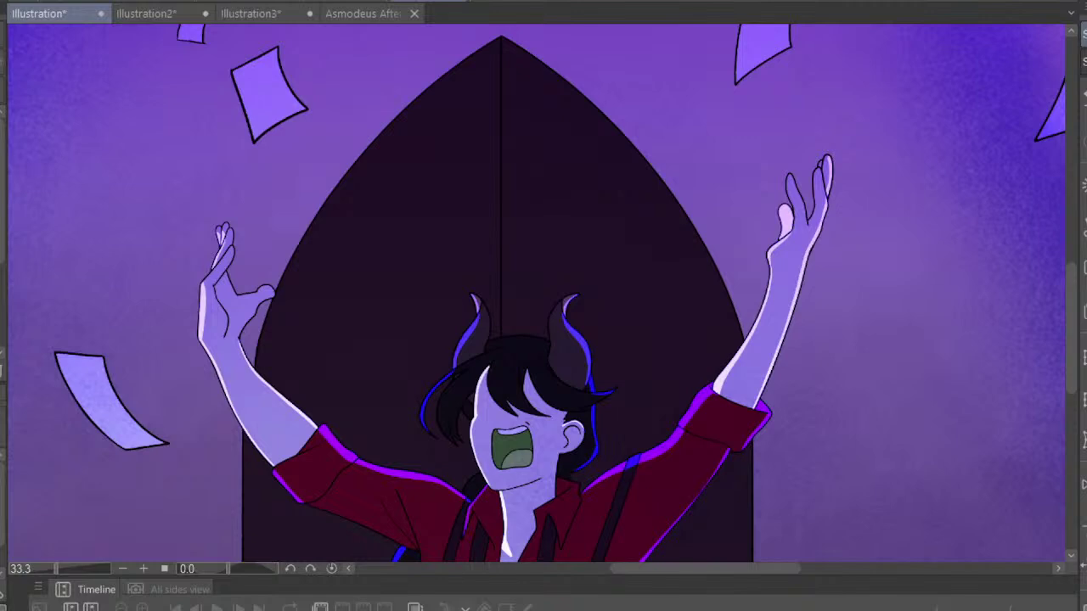
{"action": "scroll", "coordinate": [942, 425], "scroll_direction": "up", "scroll_amount": 2}
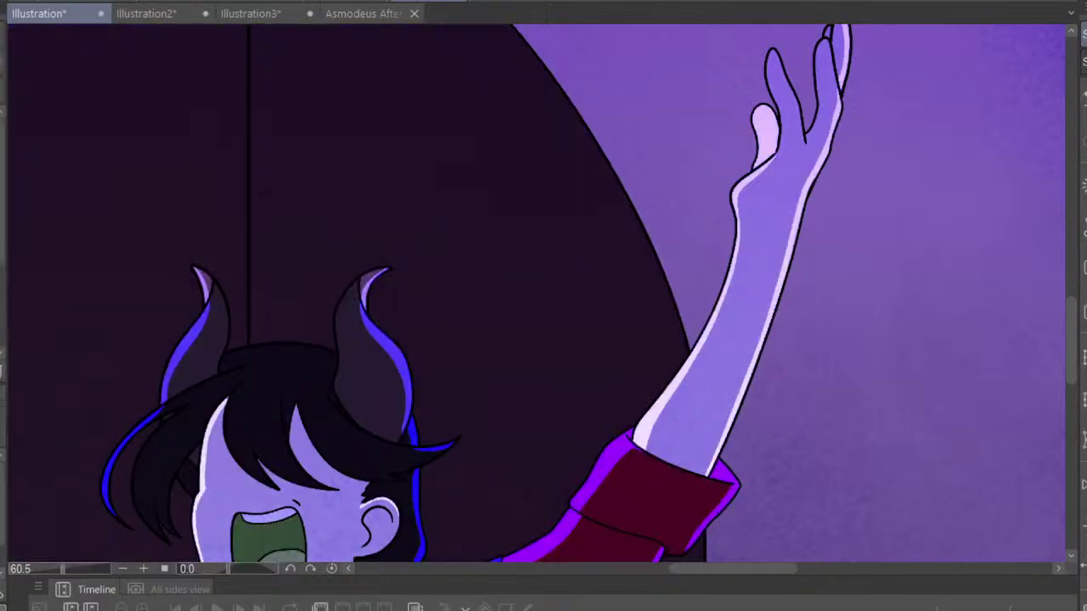
{"action": "scroll", "coordinate": [614, 165], "scroll_direction": "down", "scroll_amount": 2}
{"action": "scroll", "coordinate": [607, 272], "scroll_direction": "down", "scroll_amount": 3}
{"action": "scroll", "coordinate": [606, 271], "scroll_direction": "up", "scroll_amount": 3}
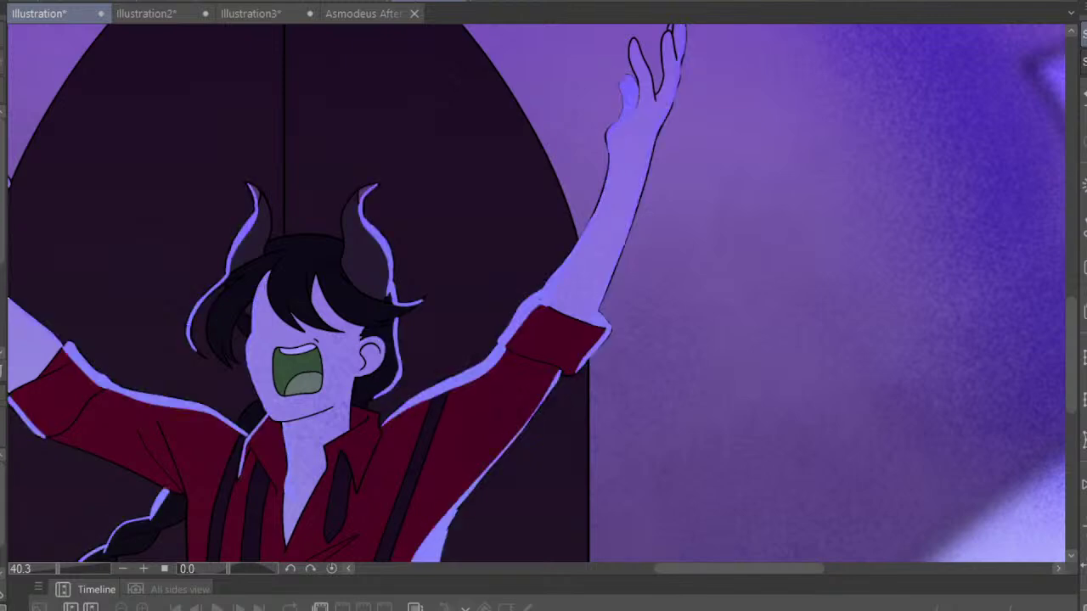
{"action": "scroll", "coordinate": [575, 109], "scroll_direction": "up", "scroll_amount": 2}
{"action": "scroll", "coordinate": [671, 124], "scroll_direction": "up", "scroll_amount": 3}
{"action": "scroll", "coordinate": [672, 124], "scroll_direction": "down", "scroll_amount": 3}
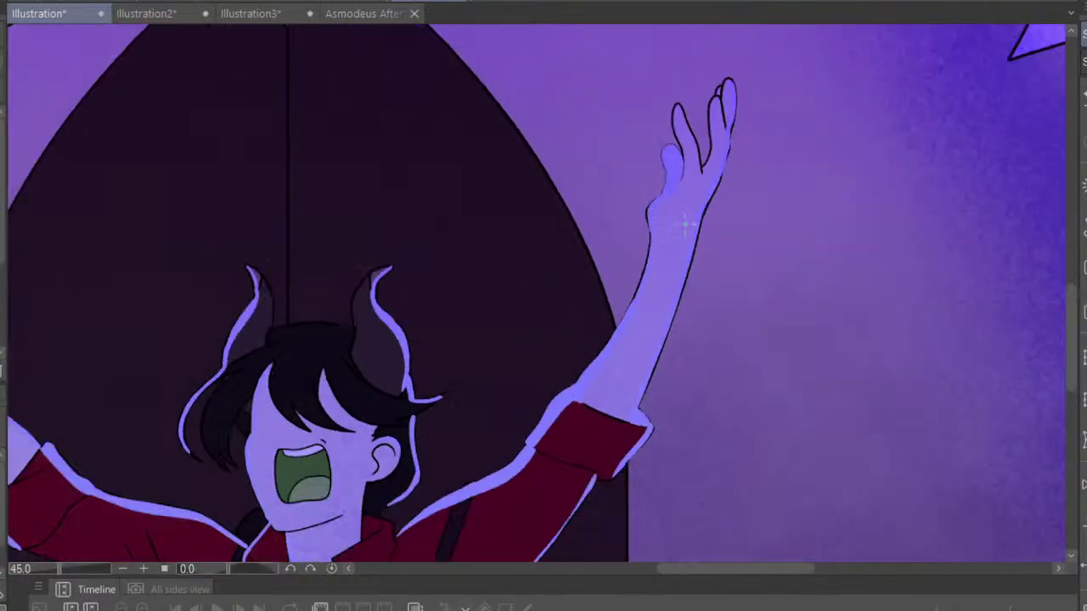
{"action": "scroll", "coordinate": [730, 209], "scroll_direction": "up", "scroll_amount": 1}
{"action": "scroll", "coordinate": [691, 51], "scroll_direction": "up", "scroll_amount": 1}
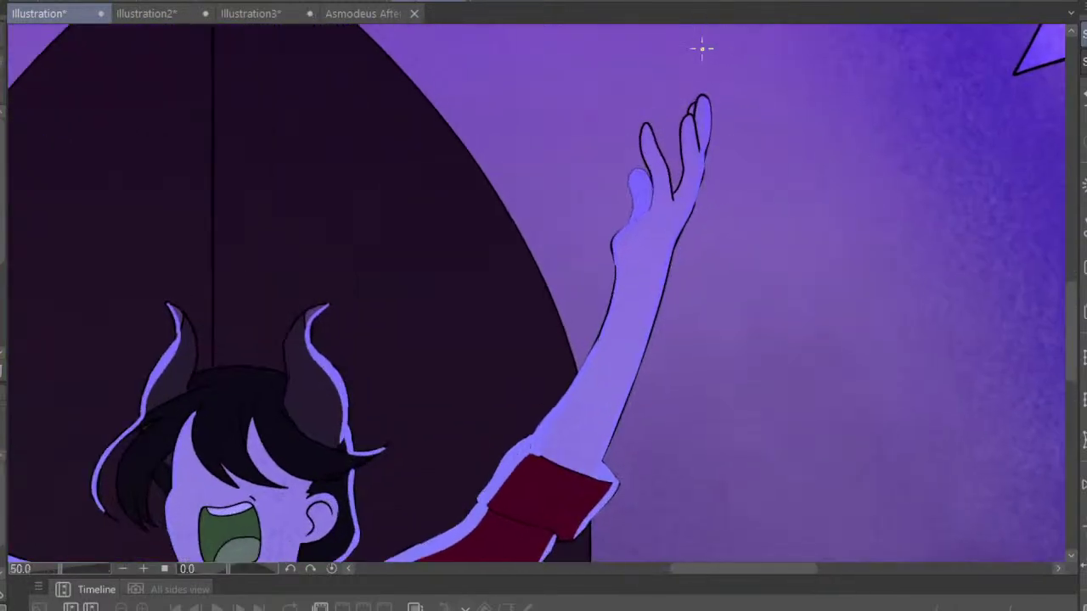
{"action": "scroll", "coordinate": [682, 68], "scroll_direction": "up", "scroll_amount": 3}
{"action": "scroll", "coordinate": [679, 94], "scroll_direction": "up", "scroll_amount": 1}
{"action": "scroll", "coordinate": [684, 85], "scroll_direction": "up", "scroll_amount": 1}
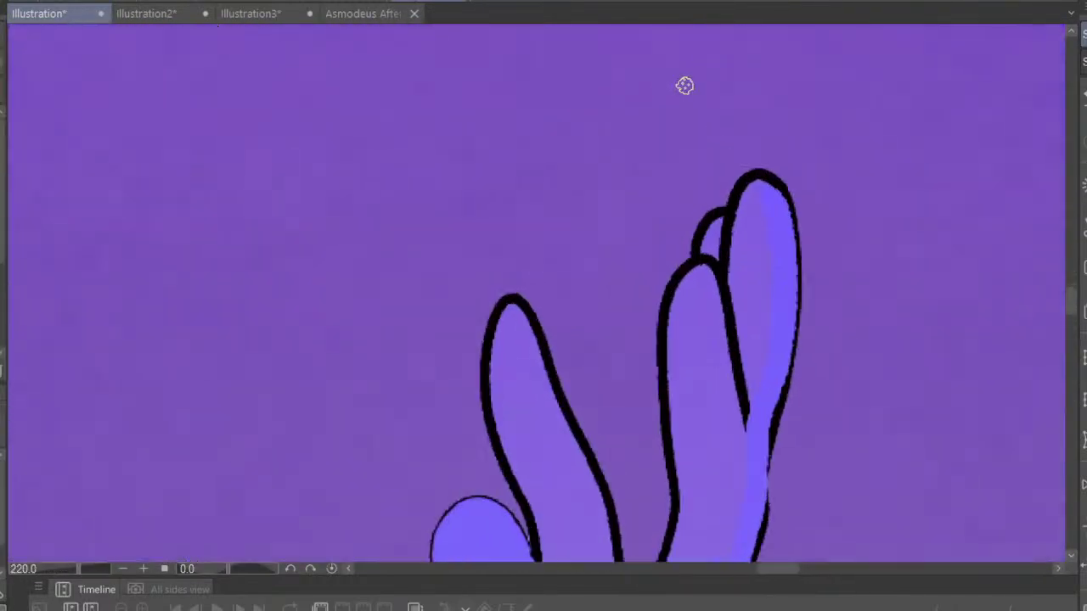
Paint the tiny gap between the raised hand's fingertips blue
{"action": "left_click_drag", "start_coordinate": [707, 254], "coordinate": [717, 233]}
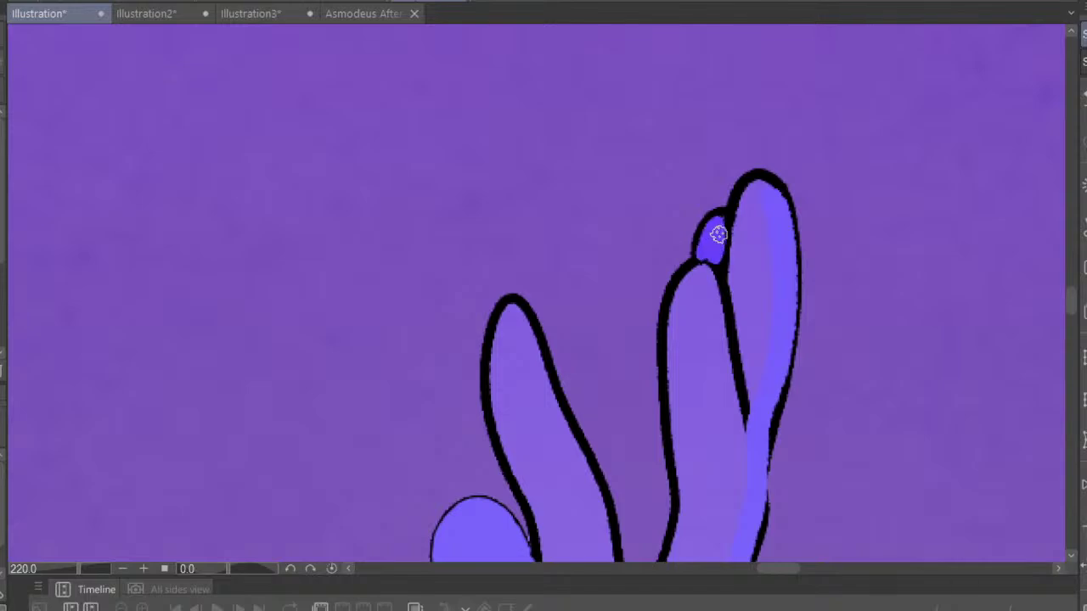
{"action": "scroll", "coordinate": [740, 219], "scroll_direction": "down", "scroll_amount": 3}
{"action": "scroll", "coordinate": [852, 413], "scroll_direction": "down", "scroll_amount": 2}
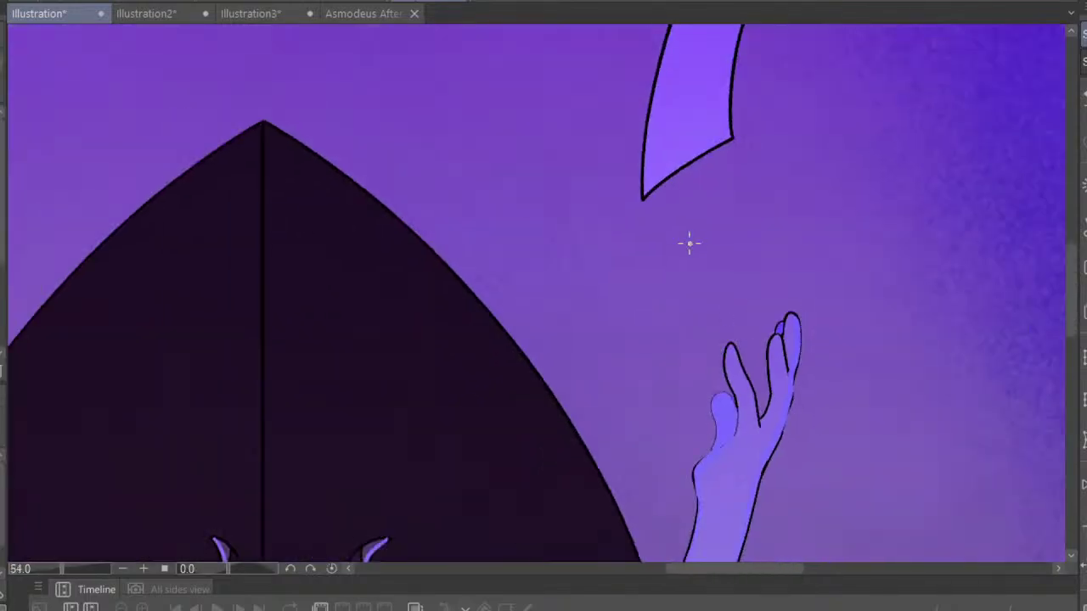
{"action": "scroll", "coordinate": [696, 252], "scroll_direction": "down", "scroll_amount": 3}
{"action": "scroll", "coordinate": [713, 254], "scroll_direction": "down", "scroll_amount": 3}
{"action": "scroll", "coordinate": [628, 342], "scroll_direction": "up", "scroll_amount": 3}
{"action": "scroll", "coordinate": [553, 274], "scroll_direction": "up", "scroll_amount": 1}
{"action": "scroll", "coordinate": [553, 274], "scroll_direction": "down", "scroll_amount": 3}
{"action": "scroll", "coordinate": [567, 361], "scroll_direction": "up", "scroll_amount": 1}
{"action": "scroll", "coordinate": [568, 361], "scroll_direction": "down", "scroll_amount": 2}
{"action": "scroll", "coordinate": [567, 361], "scroll_direction": "up", "scroll_amount": 2}
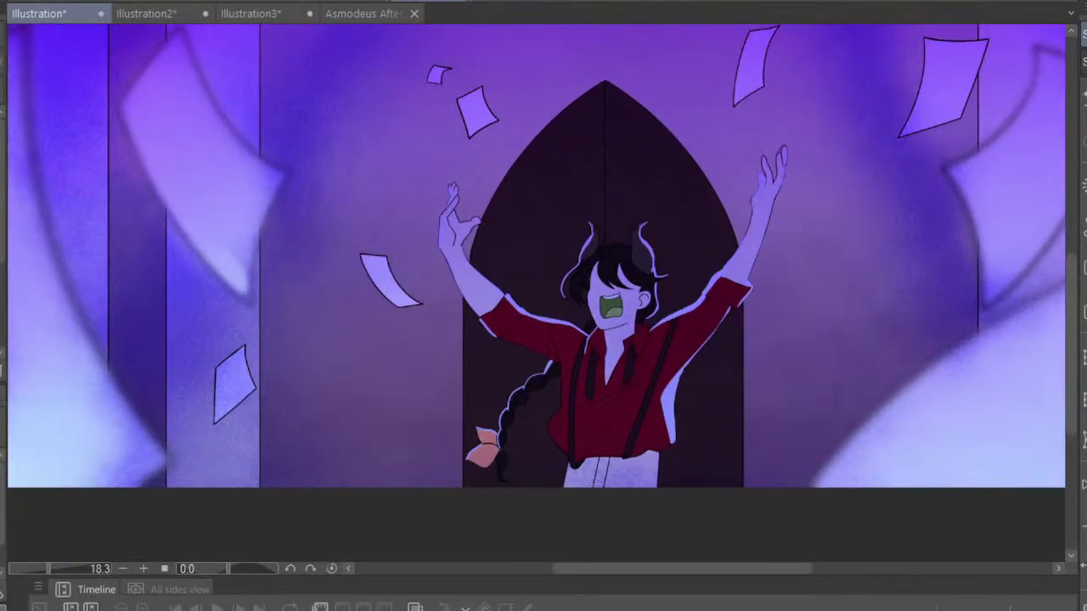
{"action": "scroll", "coordinate": [866, 286], "scroll_direction": "down", "scroll_amount": 2}
{"action": "scroll", "coordinate": [842, 284], "scroll_direction": "down", "scroll_amount": 1}
{"action": "scroll", "coordinate": [848, 289], "scroll_direction": "down", "scroll_amount": 1}
{"action": "scroll", "coordinate": [847, 289], "scroll_direction": "up", "scroll_amount": 2}
{"action": "scroll", "coordinate": [806, 255], "scroll_direction": "down", "scroll_amount": 3}
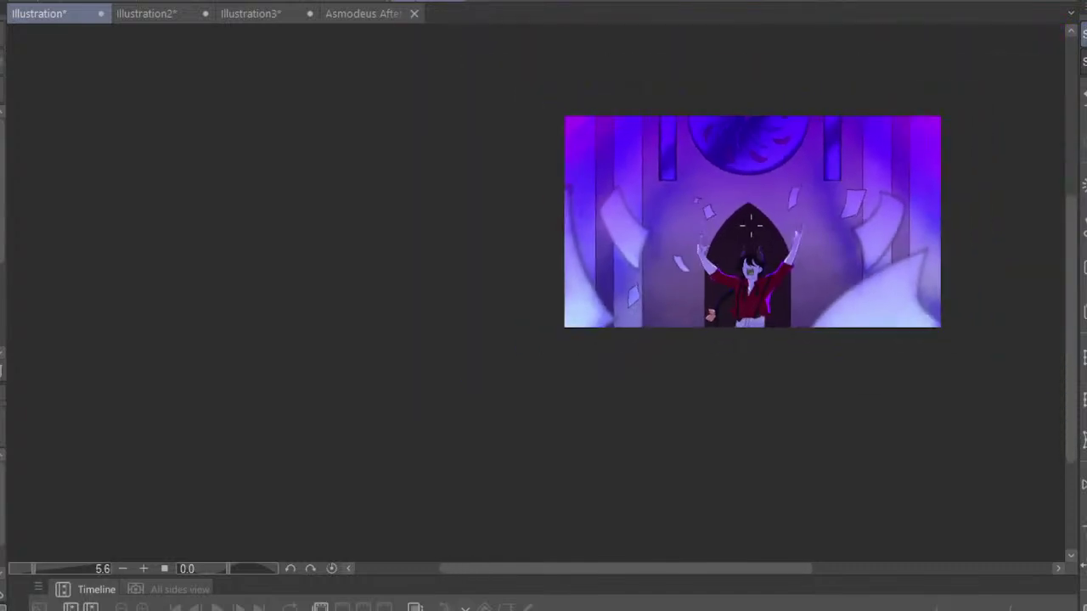
{"action": "scroll", "coordinate": [757, 205], "scroll_direction": "down", "scroll_amount": 1}
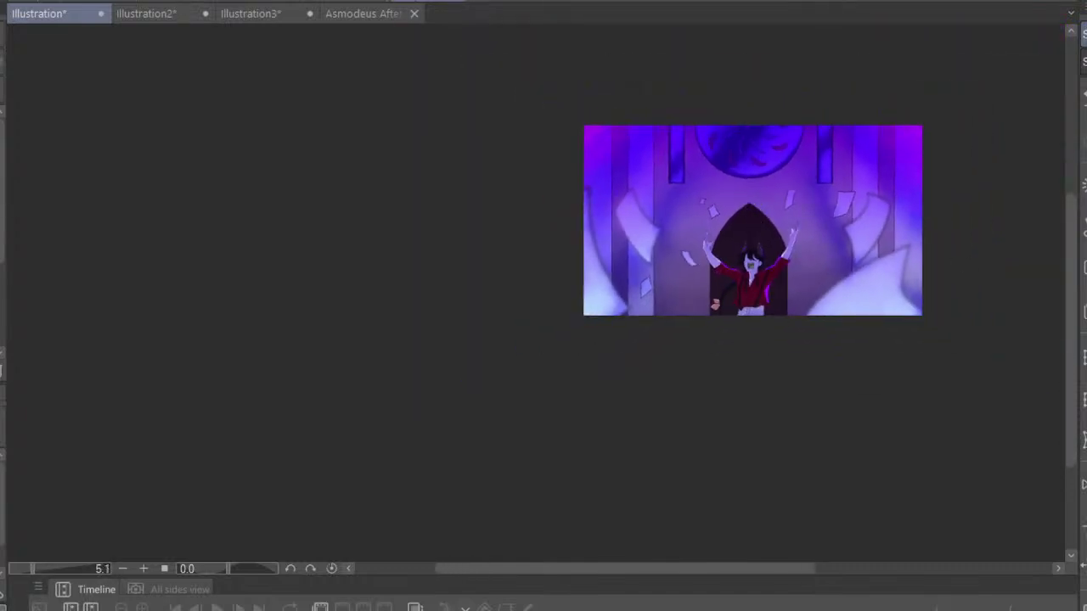
{"action": "scroll", "coordinate": [544, 288], "scroll_direction": "right", "scroll_amount": 5}
{"action": "scroll", "coordinate": [544, 289], "scroll_direction": "left", "scroll_amount": 5}
{"action": "scroll", "coordinate": [762, 317], "scroll_direction": "down", "scroll_amount": 1}
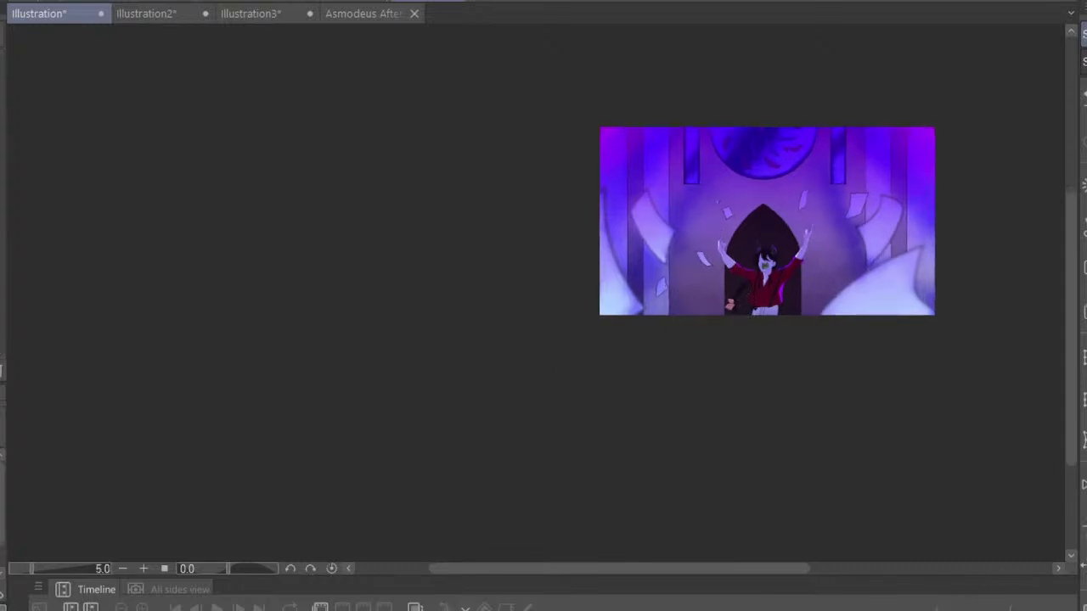
{"action": "scroll", "coordinate": [696, 248], "scroll_direction": "up", "scroll_amount": 3}
{"action": "scroll", "coordinate": [697, 248], "scroll_direction": "up", "scroll_amount": 1}
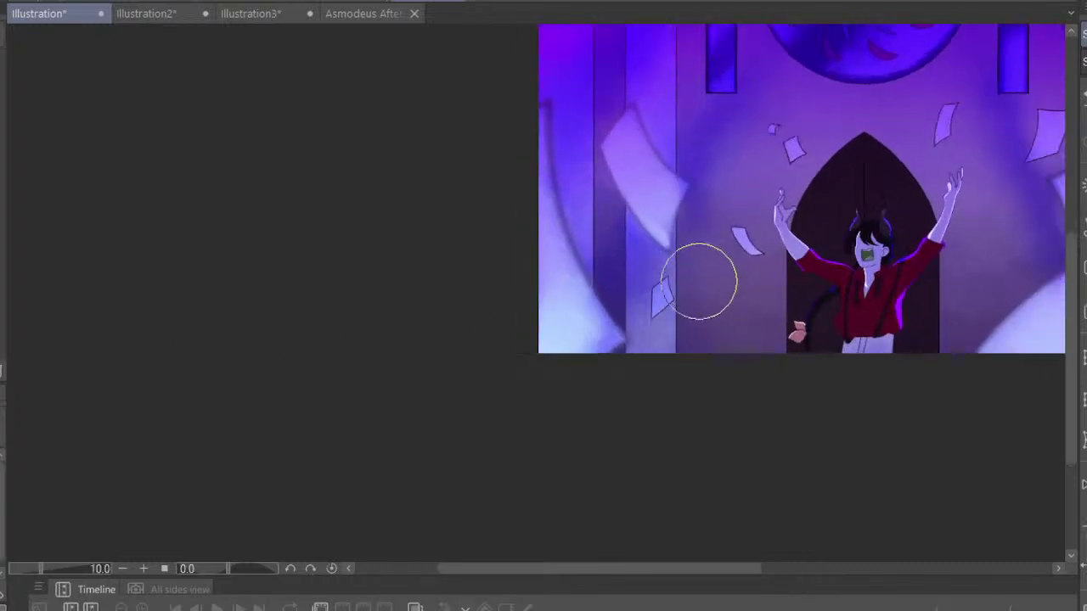
{"action": "scroll", "coordinate": [651, 356], "scroll_direction": "down", "scroll_amount": 2}
{"action": "scroll", "coordinate": [850, 159], "scroll_direction": "down", "scroll_amount": 1}
{"action": "scroll", "coordinate": [1014, 277], "scroll_direction": "up", "scroll_amount": 2}
{"action": "scroll", "coordinate": [869, 366], "scroll_direction": "up", "scroll_amount": 1}
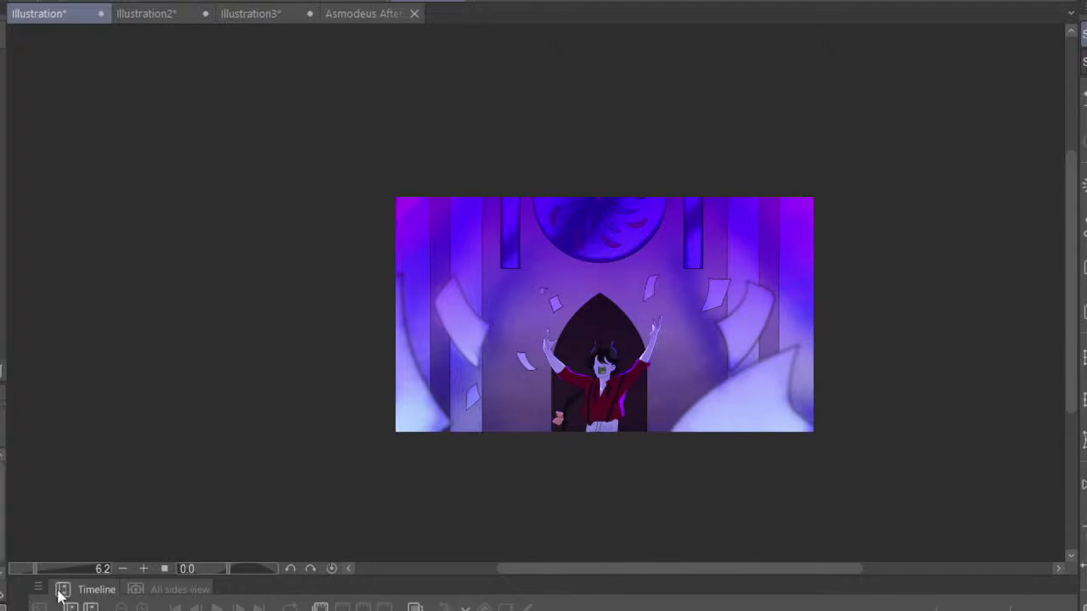
{"action": "scroll", "coordinate": [628, 199], "scroll_direction": "up", "scroll_amount": 1}
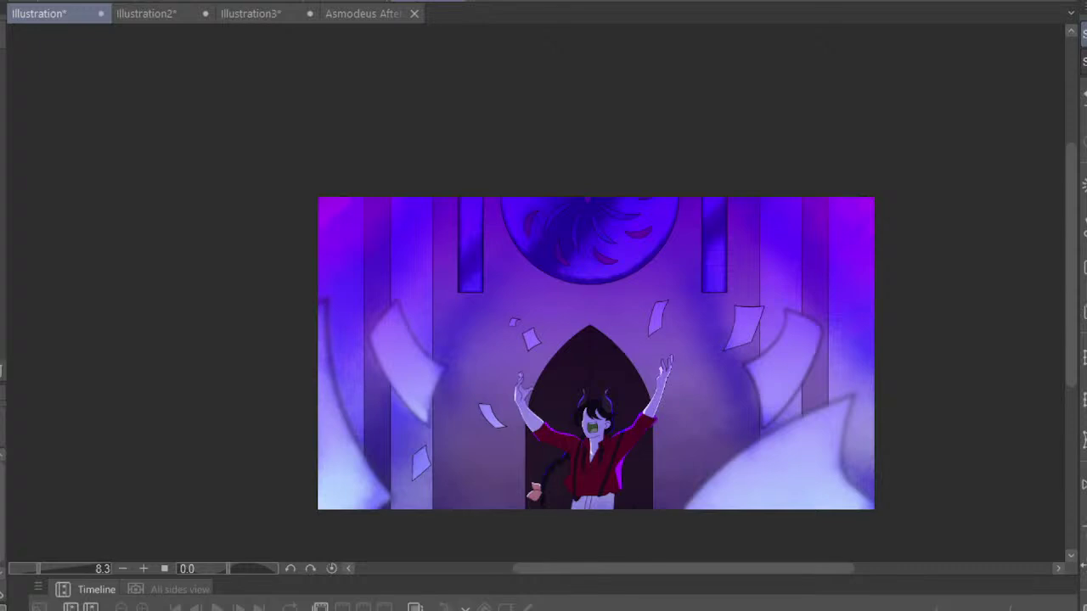
{"action": "scroll", "coordinate": [777, 493], "scroll_direction": "up", "scroll_amount": 1}
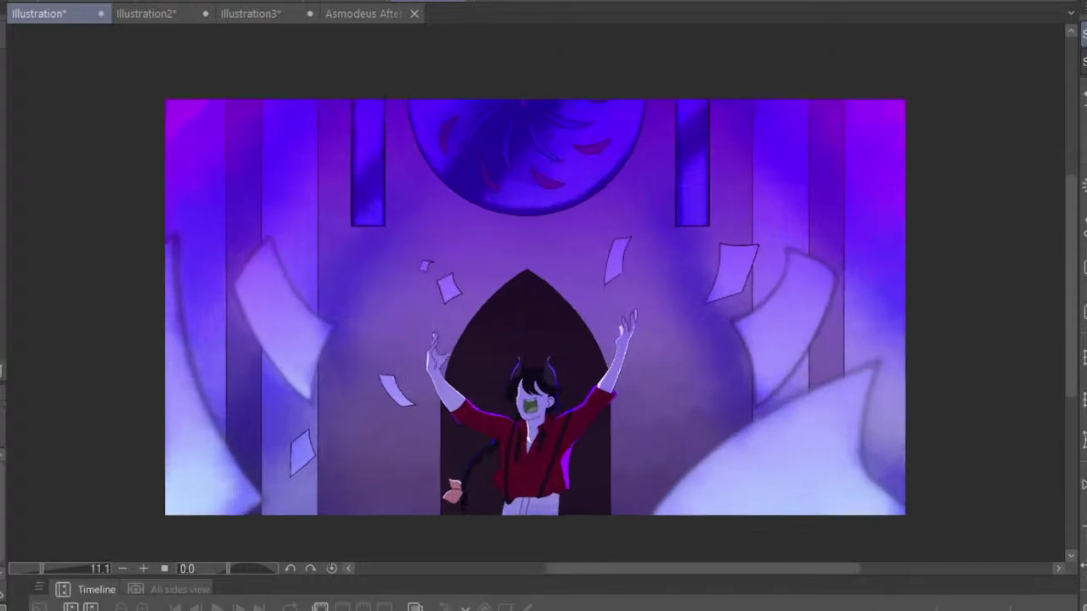
Airbrush dark blue along the lower-right edge, the left edge and the upper-left columns
{"action": "mouse_move", "coordinate": [898, 351]}
{"action": "left_mouse_down"}
{"action": "mouse_move", "coordinate": [914, 483]}
{"action": "mouse_move", "coordinate": [841, 514]}
{"action": "mouse_move", "coordinate": [905, 272]}
{"action": "mouse_move", "coordinate": [885, 146]}
{"action": "mouse_move", "coordinate": [910, 264]}
{"action": "mouse_move", "coordinate": [897, 340]}
{"action": "mouse_move", "coordinate": [837, 510]}
{"action": "mouse_move", "coordinate": [800, 544]}
{"action": "mouse_move", "coordinate": [745, 447]}
{"action": "left_mouse_up"}
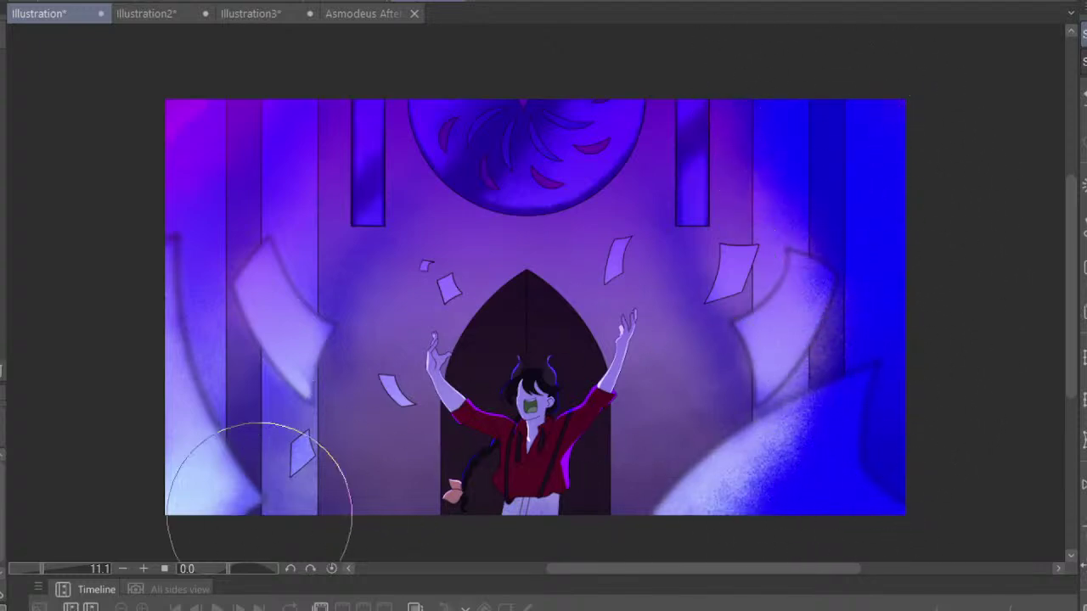
{"action": "mouse_move", "coordinate": [243, 485]}
{"action": "left_mouse_down"}
{"action": "mouse_move", "coordinate": [150, 272]}
{"action": "mouse_move", "coordinate": [272, 73]}
{"action": "left_mouse_up"}
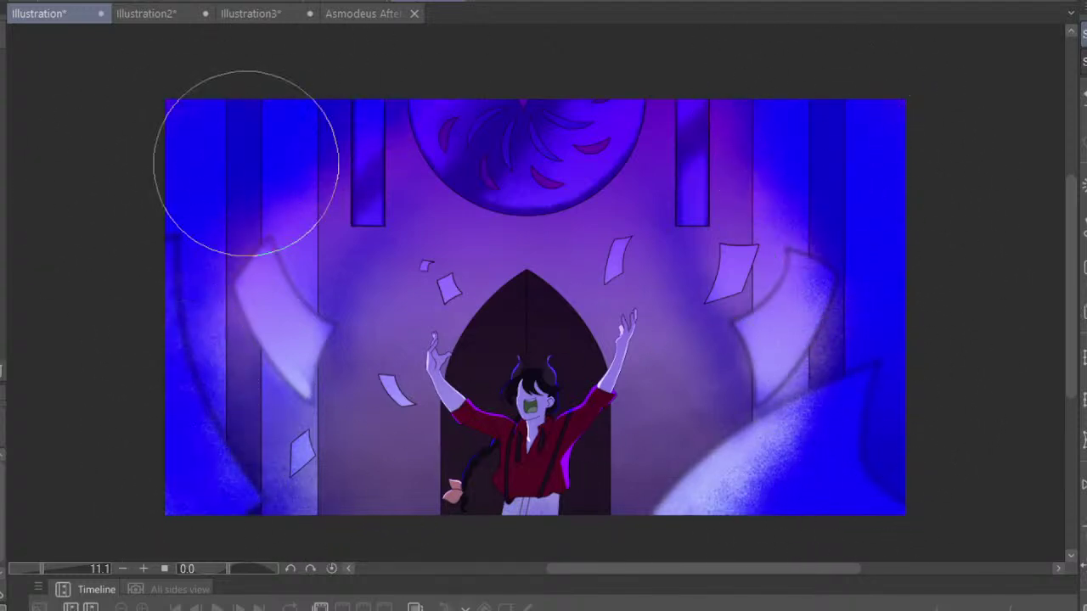
{"action": "left_click_drag", "start_coordinate": [246, 162], "coordinate": [346, 85]}
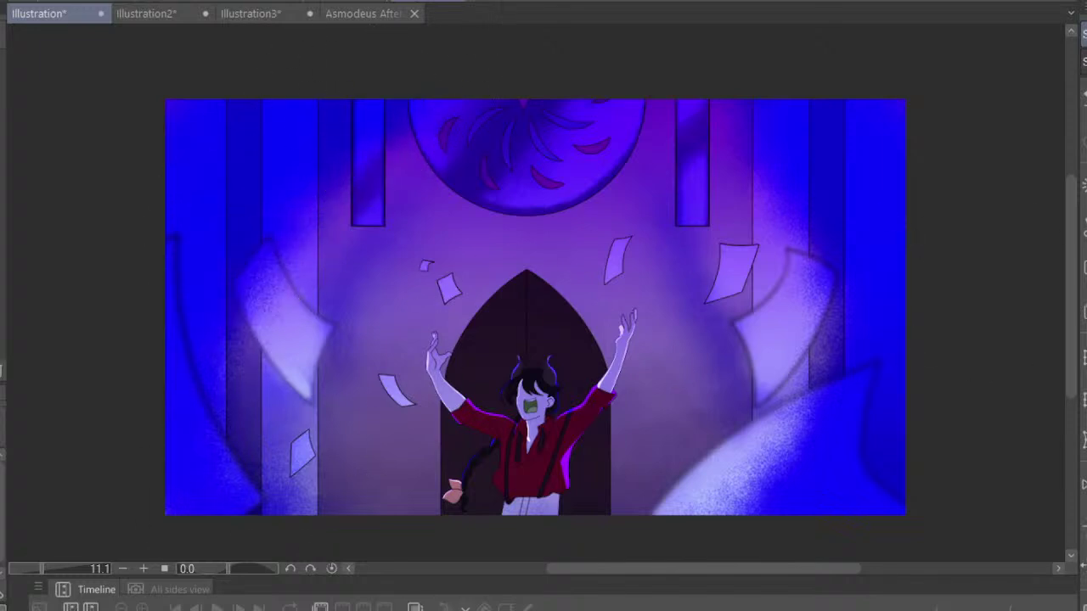
{"action": "left_click_drag", "start_coordinate": [194, 352], "coordinate": [255, 501]}
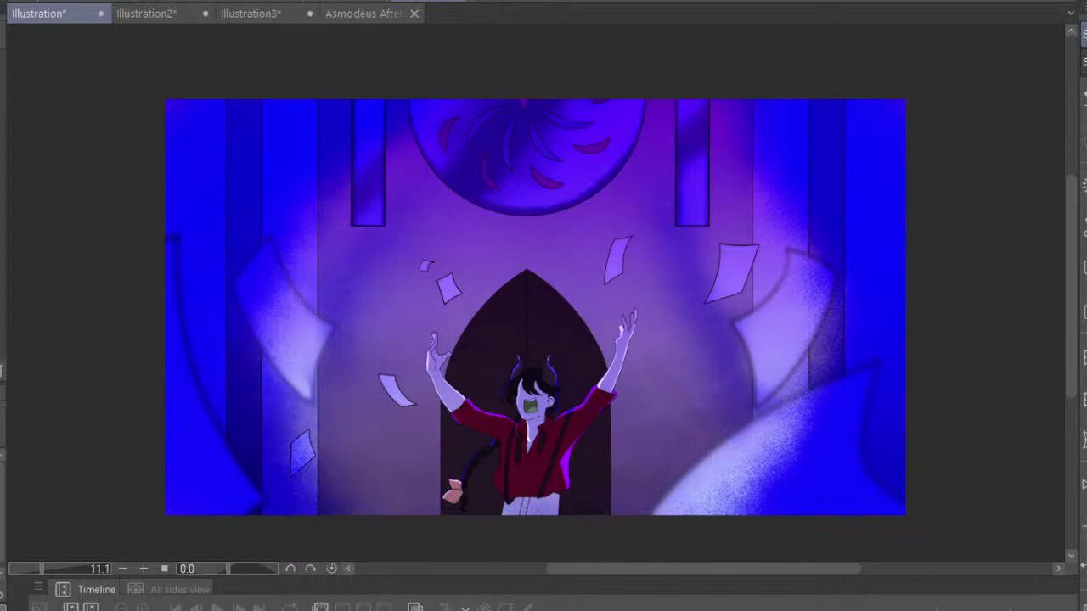
{"action": "left_click_drag", "start_coordinate": [255, 206], "coordinate": [272, 97]}
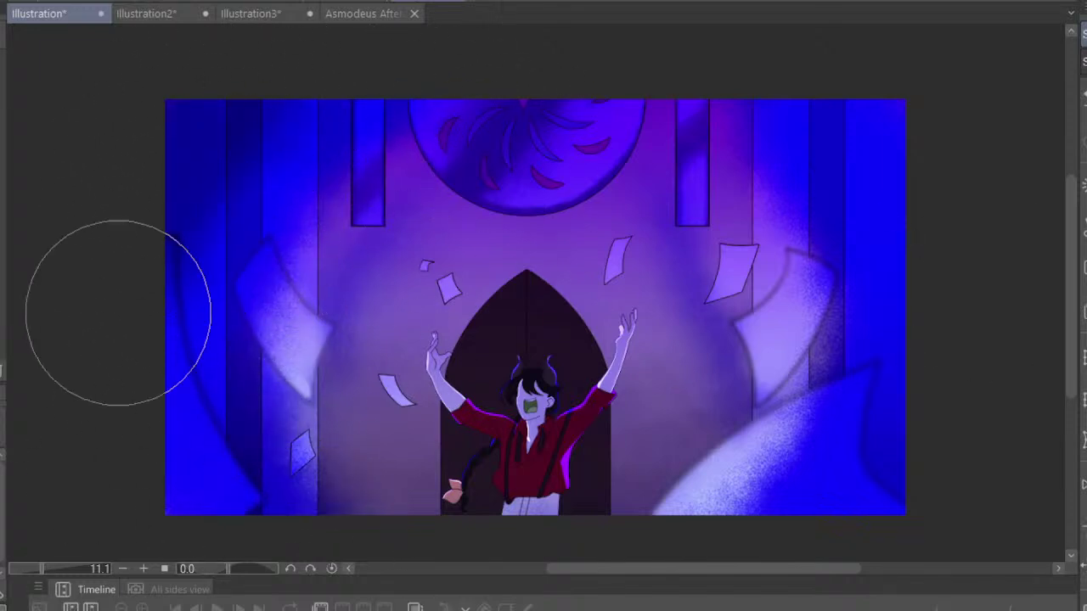
{"action": "left_click_drag", "start_coordinate": [119, 351], "coordinate": [121, 391]}
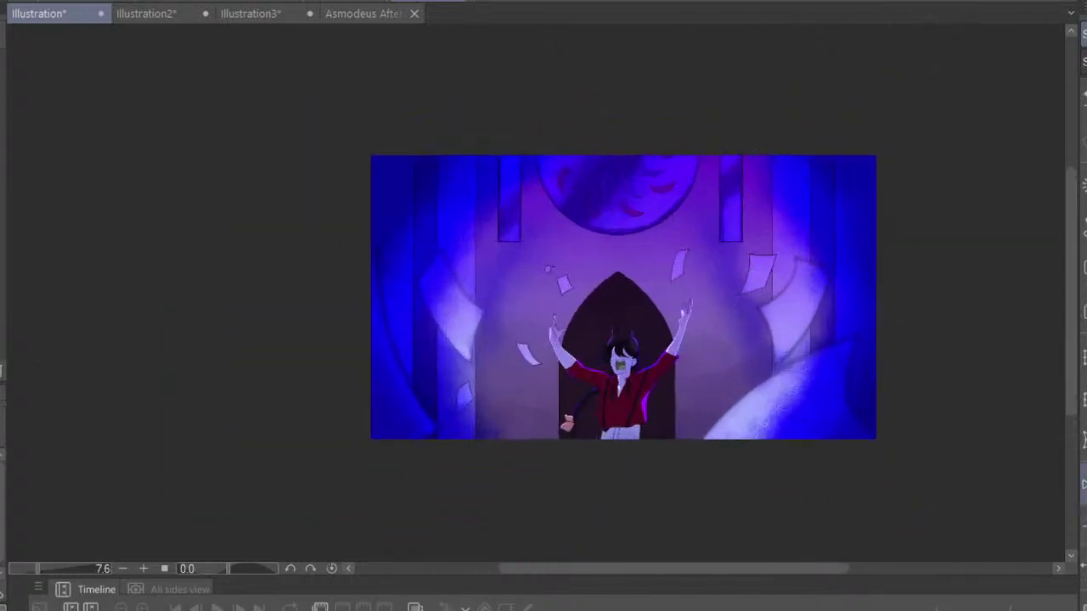
{"action": "scroll", "coordinate": [764, 272], "scroll_direction": "right", "scroll_amount": 2}
{"action": "scroll", "coordinate": [773, 294], "scroll_direction": "left", "scroll_amount": 2}
{"action": "scroll", "coordinate": [773, 294], "scroll_direction": "down", "scroll_amount": 2}
{"action": "scroll", "coordinate": [738, 175], "scroll_direction": "down", "scroll_amount": 1}
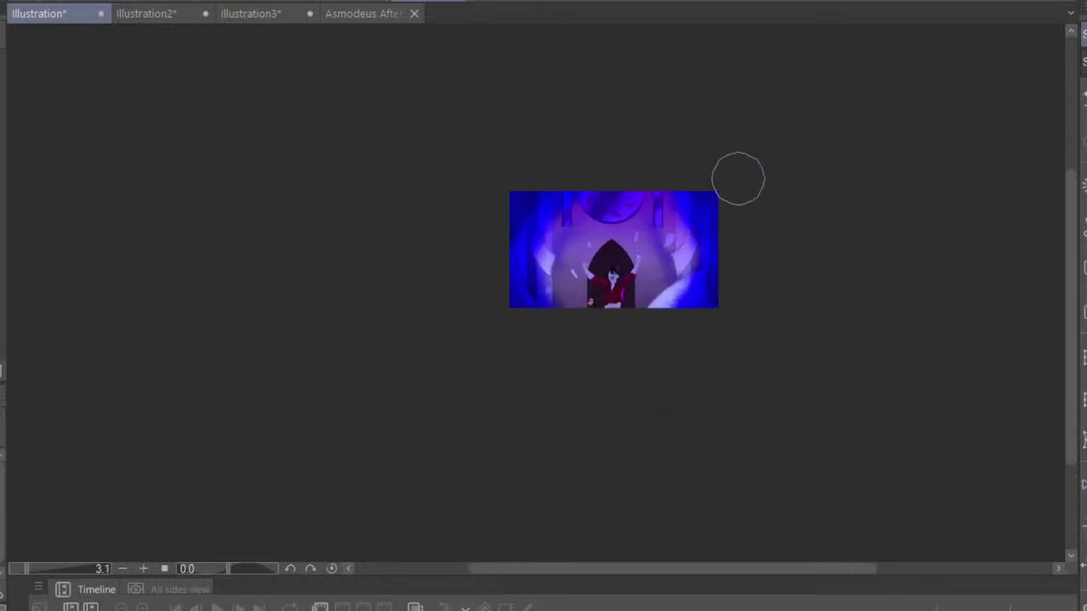
{"action": "scroll", "coordinate": [662, 152], "scroll_direction": "up", "scroll_amount": 2}
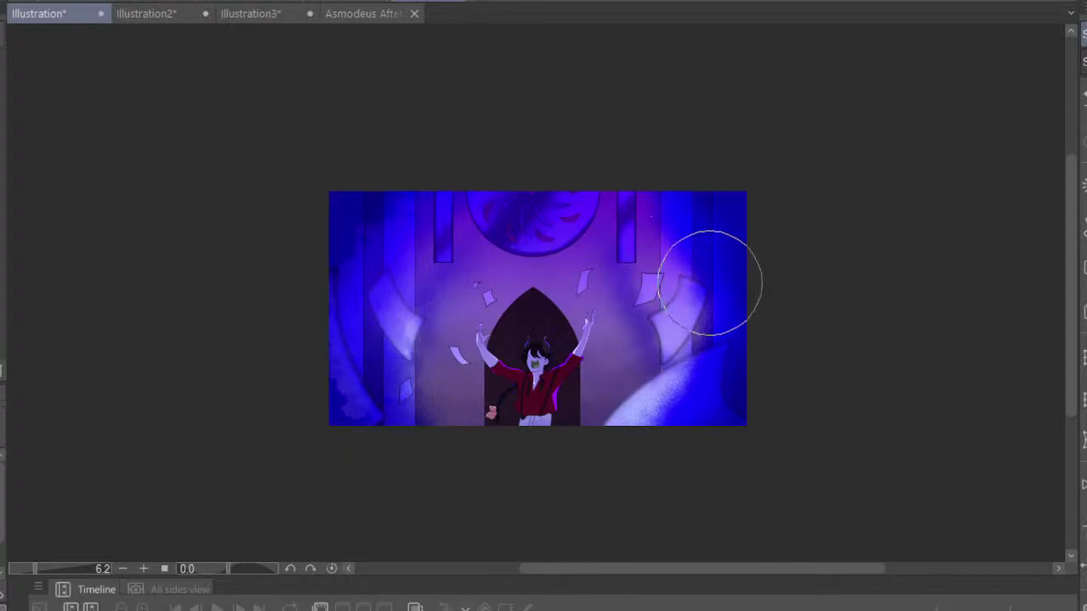
Airbrush brighter texture over the lower-right area and a faint bright patch on the right
{"action": "left_click_drag", "start_coordinate": [718, 353], "coordinate": [643, 460]}
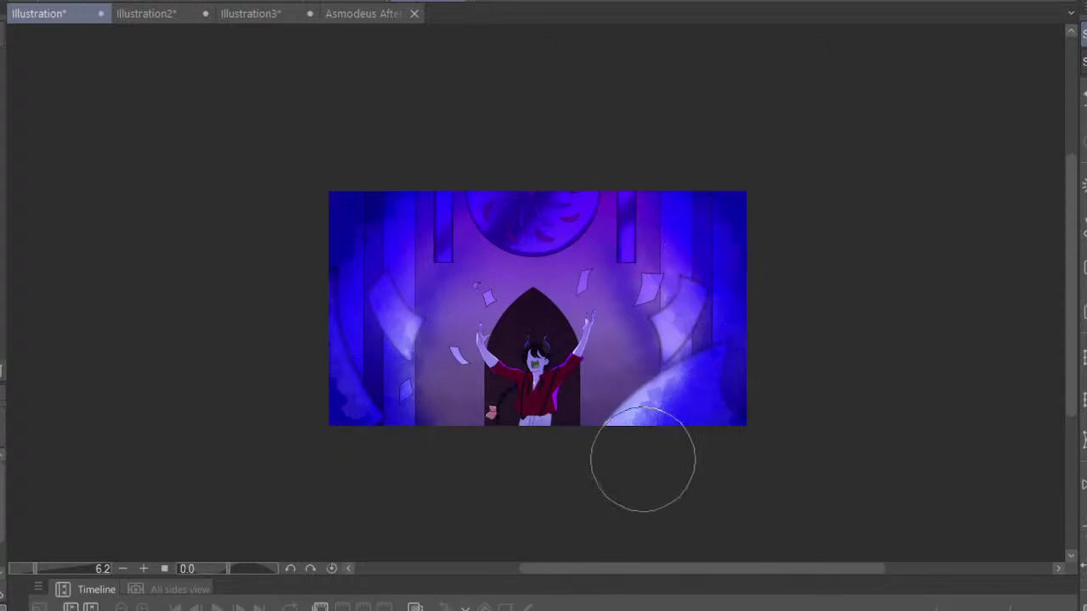
{"action": "left_click_drag", "start_coordinate": [660, 400], "coordinate": [671, 284]}
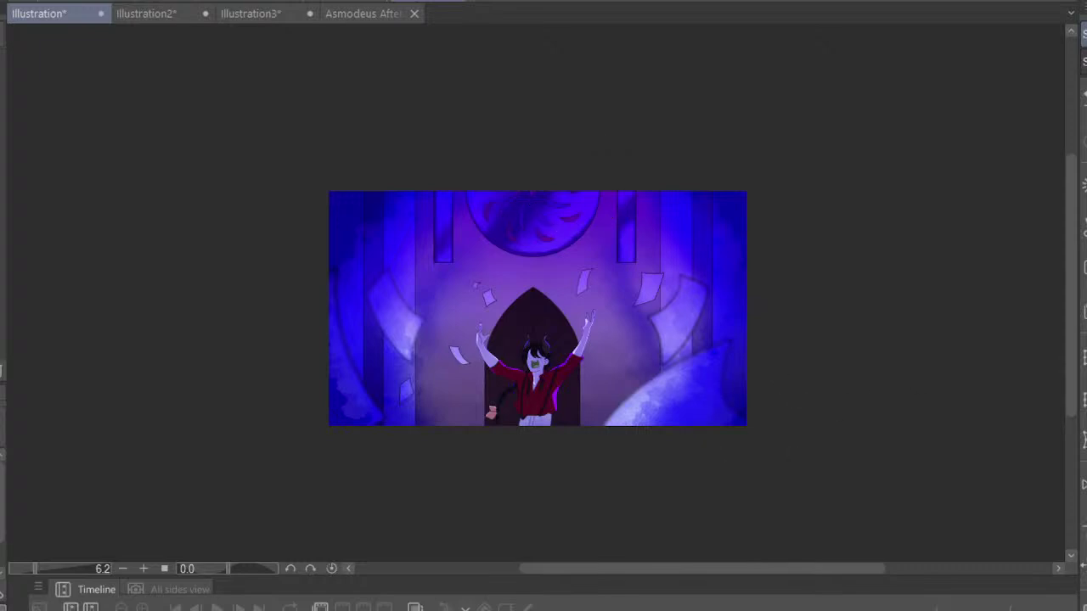
{"action": "scroll", "coordinate": [422, 110], "scroll_direction": "down", "scroll_amount": 2}
{"action": "scroll", "coordinate": [420, 133], "scroll_direction": "down", "scroll_amount": 2}
{"action": "scroll", "coordinate": [456, 195], "scroll_direction": "down", "scroll_amount": 2}
{"action": "scroll", "coordinate": [451, 179], "scroll_direction": "up", "scroll_amount": 5}
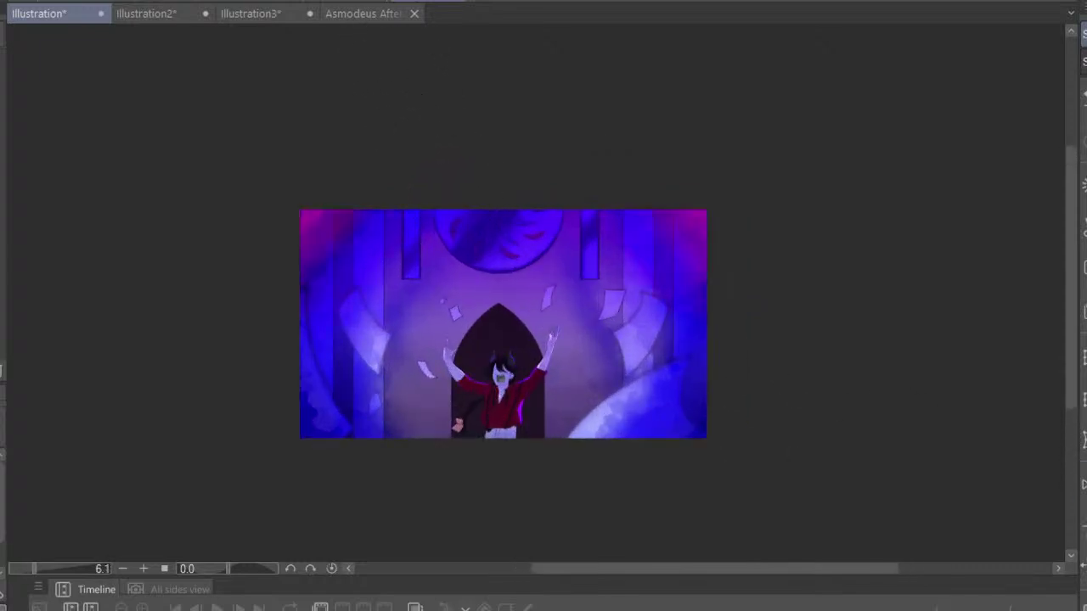
{"action": "scroll", "coordinate": [400, 165], "scroll_direction": "down", "scroll_amount": 1}
{"action": "scroll", "coordinate": [422, 184], "scroll_direction": "down", "scroll_amount": 2}
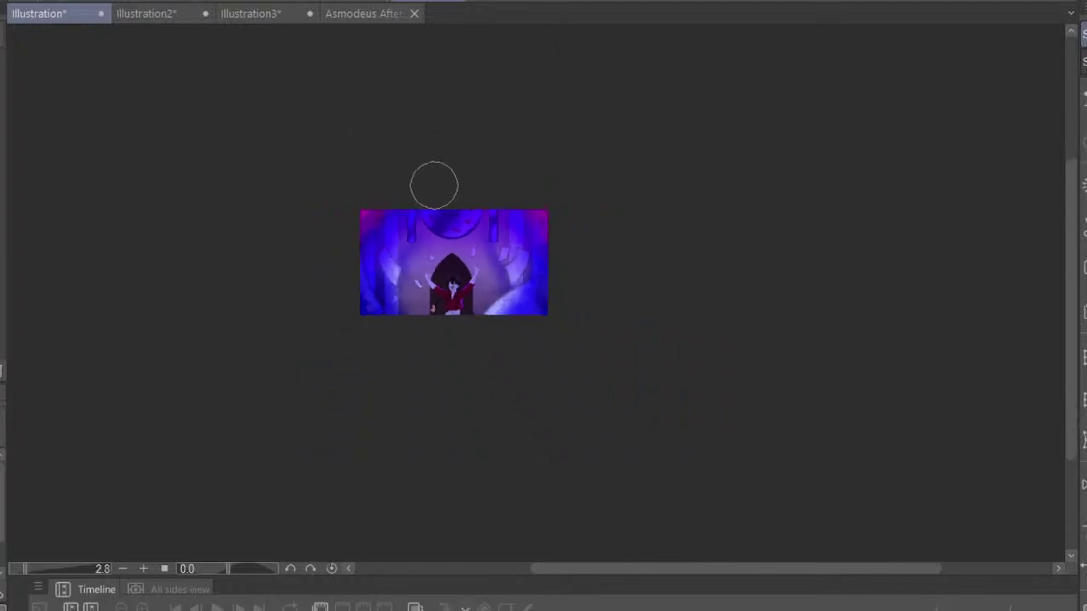
{"action": "scroll", "coordinate": [383, 182], "scroll_direction": "down", "scroll_amount": 2}
{"action": "scroll", "coordinate": [342, 194], "scroll_direction": "up", "scroll_amount": 4}
{"action": "scroll", "coordinate": [342, 194], "scroll_direction": "up", "scroll_amount": 2}
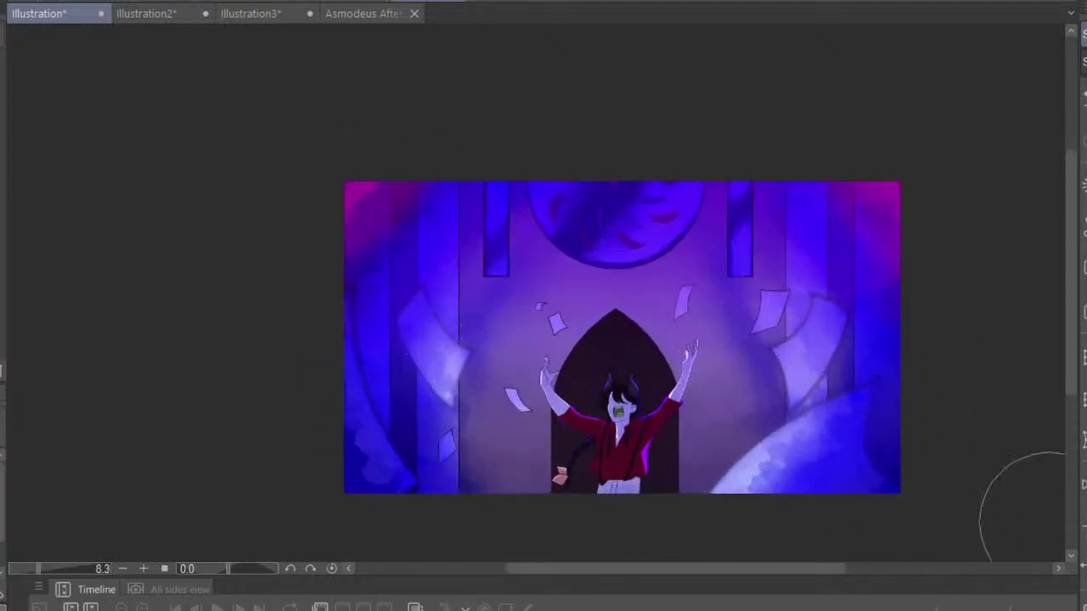
{"action": "scroll", "coordinate": [544, 340], "scroll_direction": "right", "scroll_amount": 2}
{"action": "scroll", "coordinate": [544, 339], "scroll_direction": "left", "scroll_amount": 2}
{"action": "scroll", "coordinate": [544, 340], "scroll_direction": "right", "scroll_amount": 2}
{"action": "scroll", "coordinate": [544, 340], "scroll_direction": "left", "scroll_amount": 2}
{"action": "scroll", "coordinate": [586, 172], "scroll_direction": "down", "scroll_amount": 2}
{"action": "scroll", "coordinate": [586, 173], "scroll_direction": "up", "scroll_amount": 2}
{"action": "scroll", "coordinate": [432, 114], "scroll_direction": "up", "scroll_amount": 1}
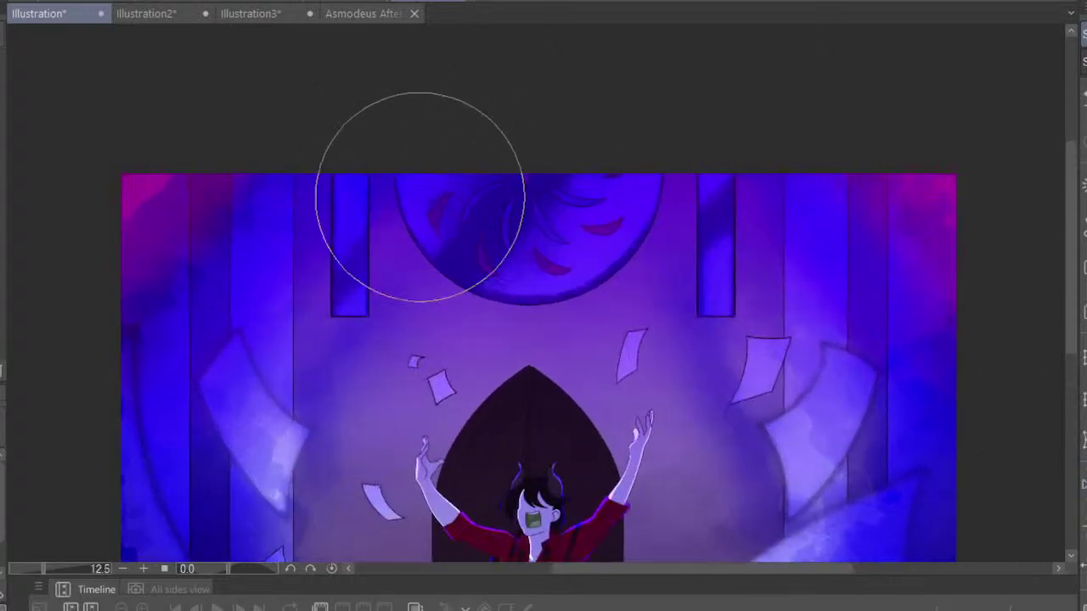
{"action": "scroll", "coordinate": [427, 206], "scroll_direction": "down", "scroll_amount": 2}
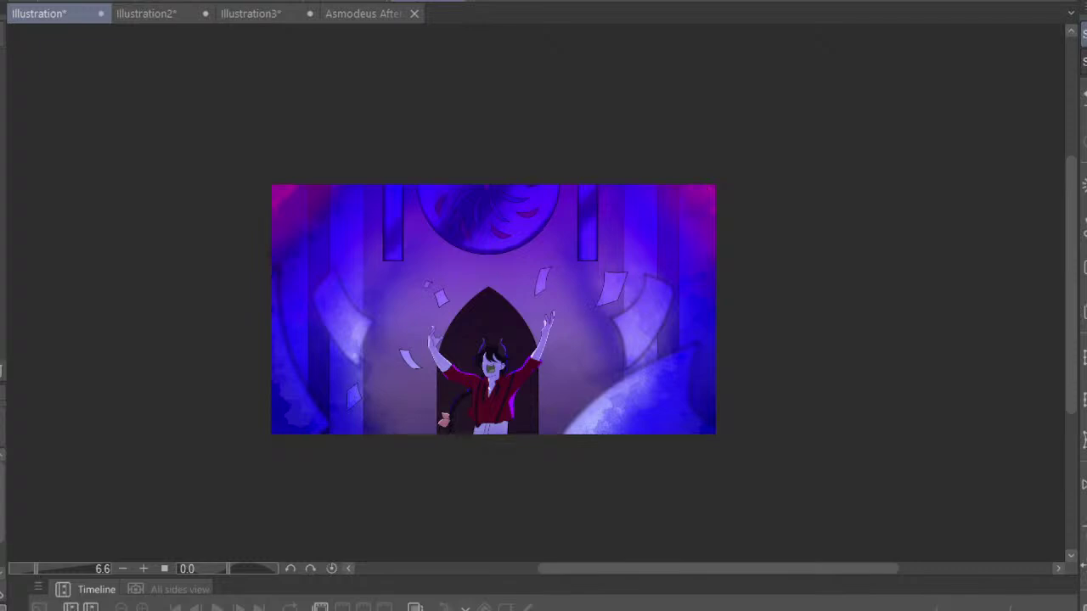
{"action": "scroll", "coordinate": [450, 339], "scroll_direction": "up", "scroll_amount": 2}
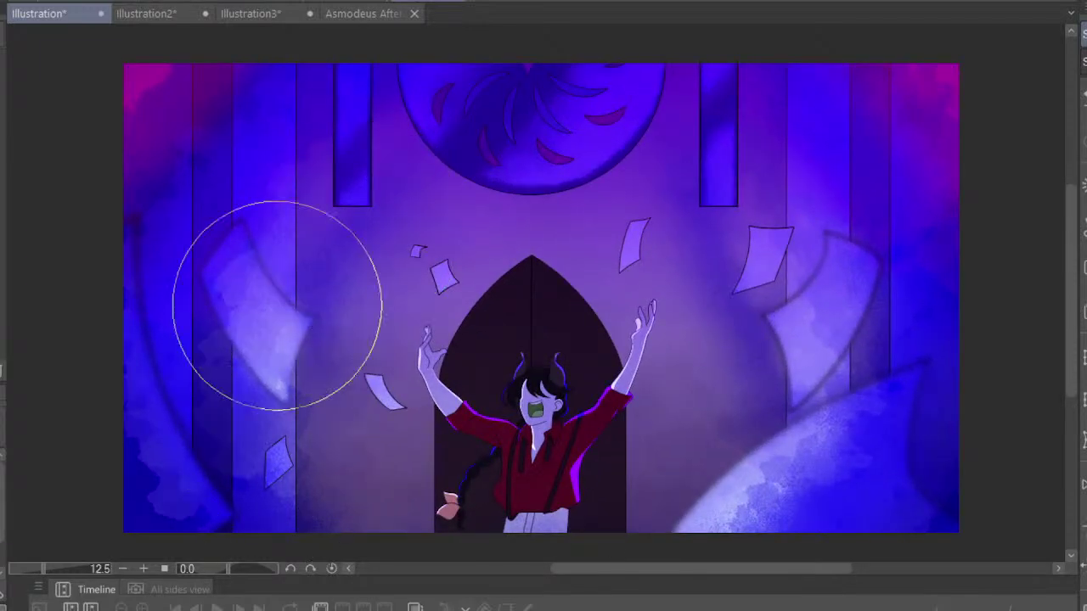
{"action": "scroll", "coordinate": [509, 328], "scroll_direction": "down", "scroll_amount": 3}
{"action": "scroll", "coordinate": [478, 213], "scroll_direction": "up", "scroll_amount": 1}
Dab lighter cloud texture near the lower-right edge of the cathedral
{"action": "left_click_drag", "start_coordinate": [546, 405], "coordinate": [552, 425]}
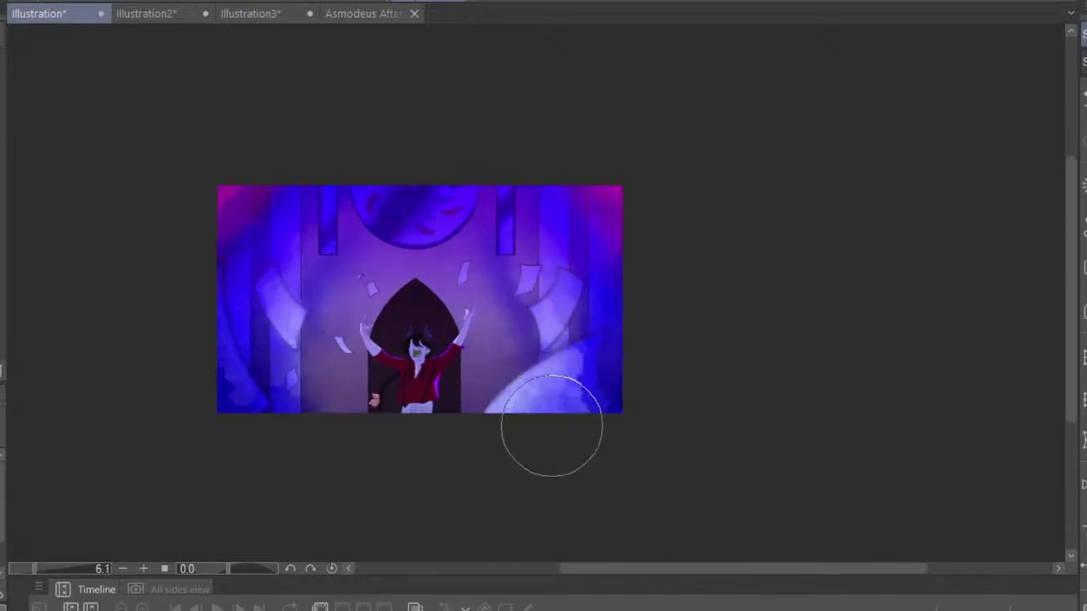
{"action": "scroll", "coordinate": [552, 365], "scroll_direction": "down", "scroll_amount": 3}
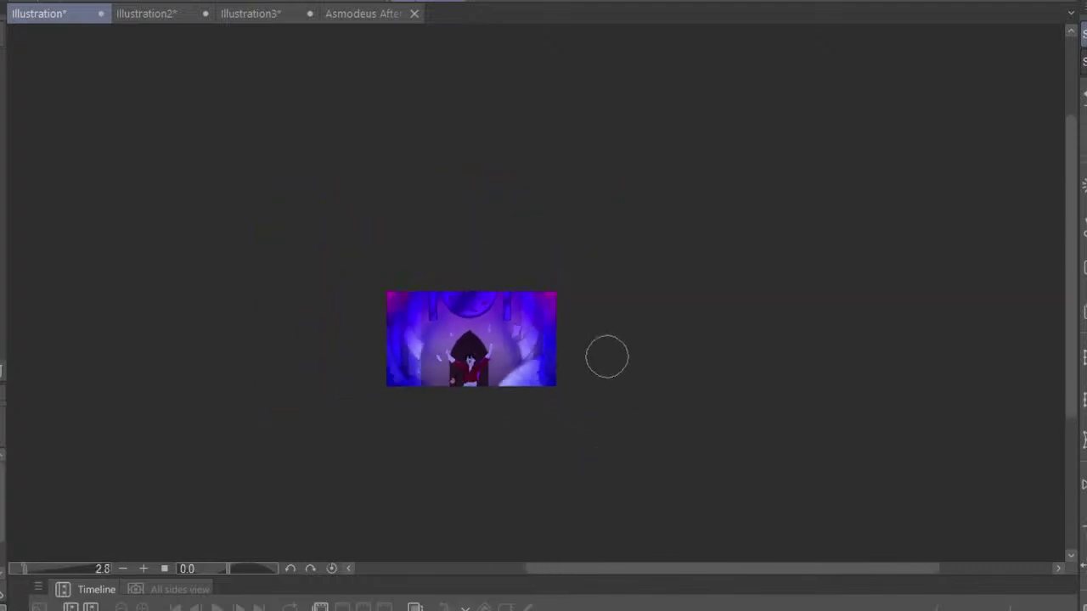
{"action": "scroll", "coordinate": [605, 365], "scroll_direction": "down", "scroll_amount": 2}
{"action": "scroll", "coordinate": [604, 376], "scroll_direction": "up", "scroll_amount": 1}
{"action": "scroll", "coordinate": [509, 352], "scroll_direction": "up", "scroll_amount": 2}
{"action": "scroll", "coordinate": [544, 363], "scroll_direction": "up", "scroll_amount": 2}
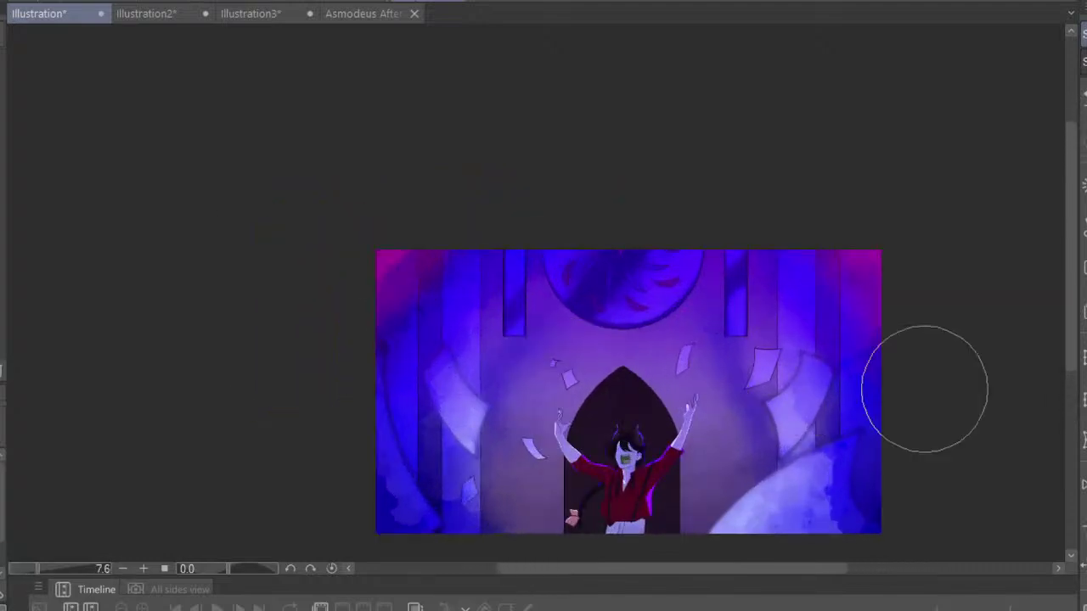
{"action": "scroll", "coordinate": [543, 223], "scroll_direction": "down", "scroll_amount": 2}
{"action": "scroll", "coordinate": [413, 340], "scroll_direction": "up", "scroll_amount": 1}
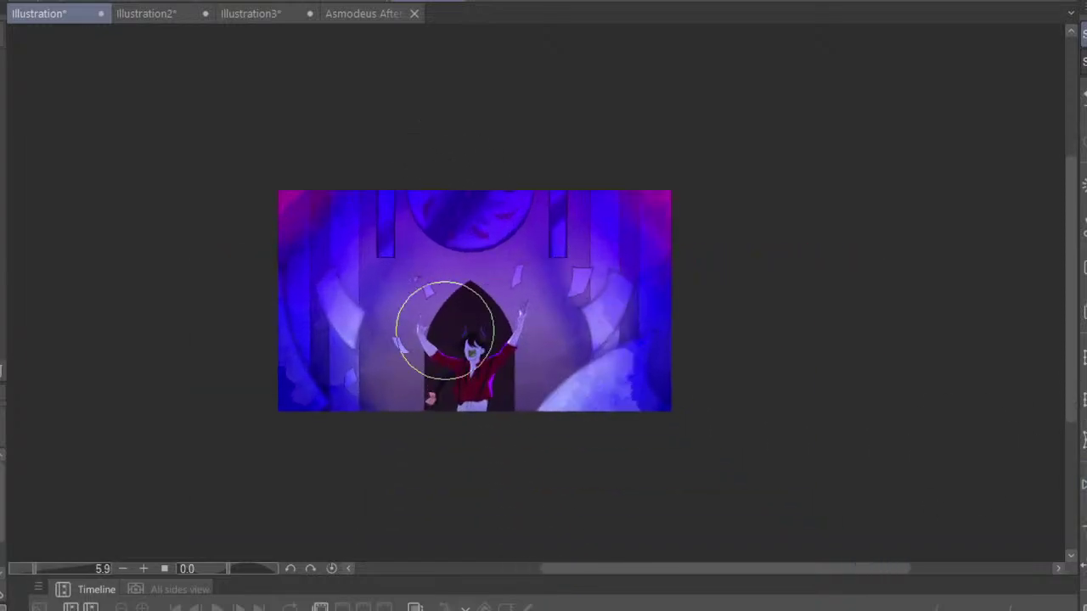
{"action": "scroll", "coordinate": [388, 328], "scroll_direction": "up", "scroll_amount": 2}
{"action": "scroll", "coordinate": [463, 346], "scroll_direction": "down", "scroll_amount": 1}
{"action": "scroll", "coordinate": [463, 346], "scroll_direction": "up", "scroll_amount": 1}
{"action": "scroll", "coordinate": [573, 357], "scroll_direction": "down", "scroll_amount": 2}
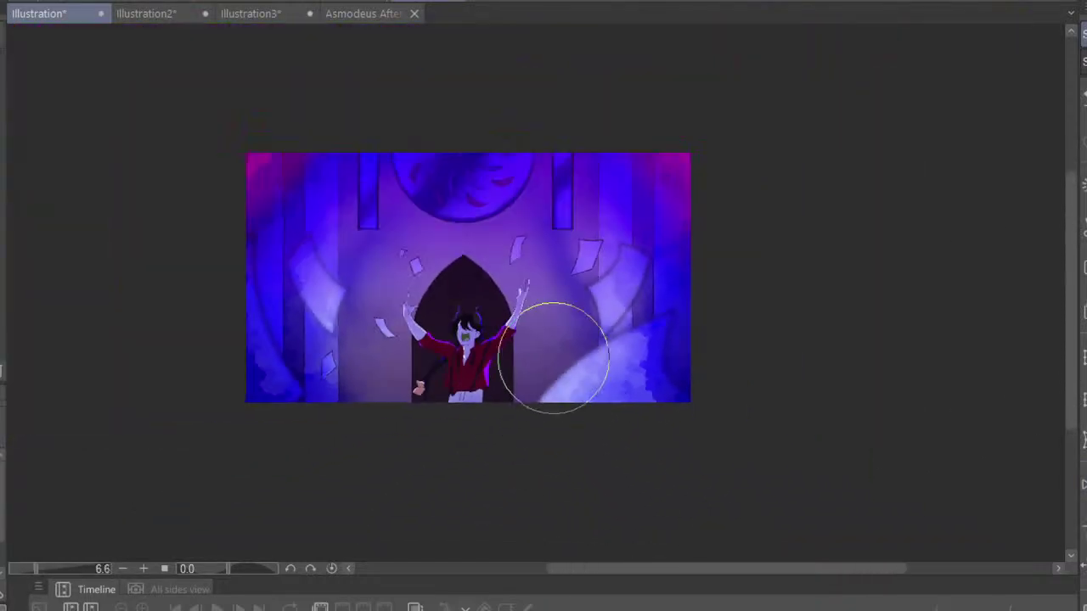
{"action": "scroll", "coordinate": [524, 132], "scroll_direction": "up", "scroll_amount": 2}
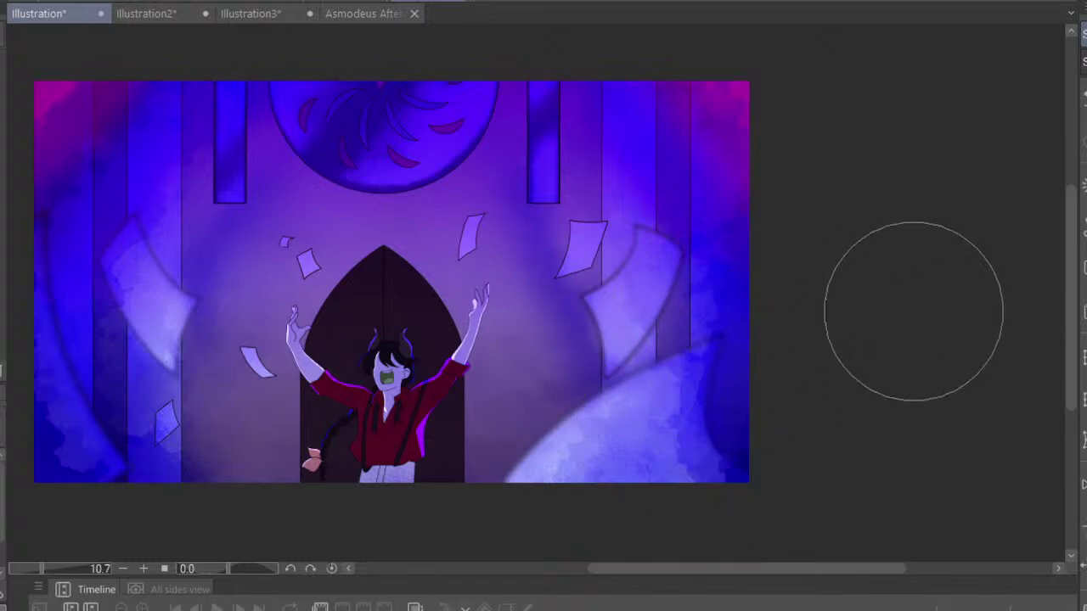
{"action": "scroll", "coordinate": [777, 150], "scroll_direction": "down", "scroll_amount": 1}
{"action": "scroll", "coordinate": [311, 73], "scroll_direction": "up", "scroll_amount": 1}
{"action": "scroll", "coordinate": [311, 74], "scroll_direction": "up", "scroll_amount": 1}
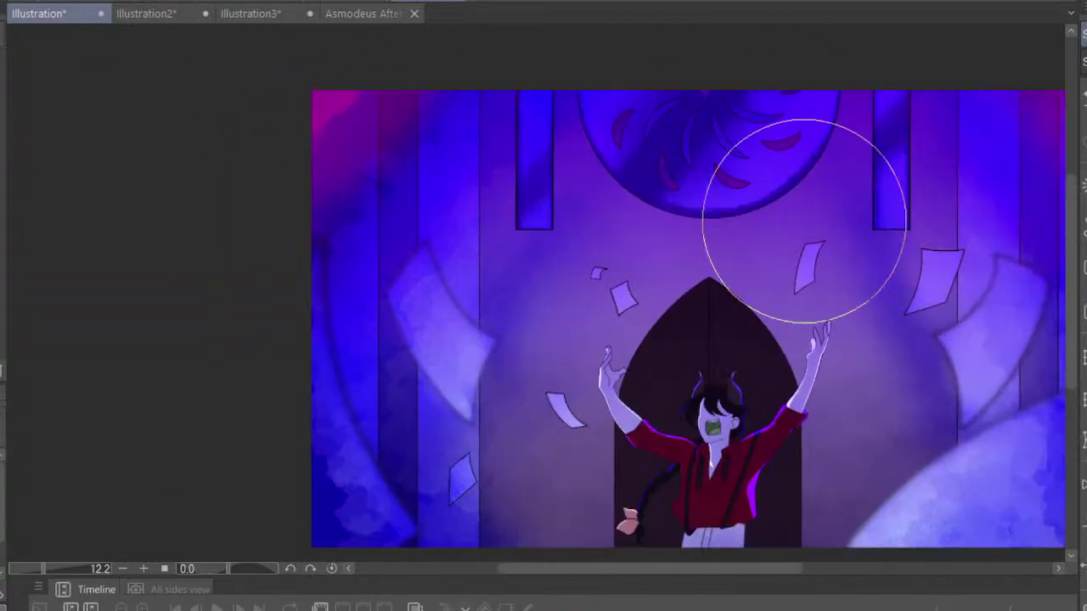
{"action": "scroll", "coordinate": [117, 303], "scroll_direction": "down", "scroll_amount": 1}
{"action": "scroll", "coordinate": [260, 299], "scroll_direction": "down", "scroll_amount": 3}
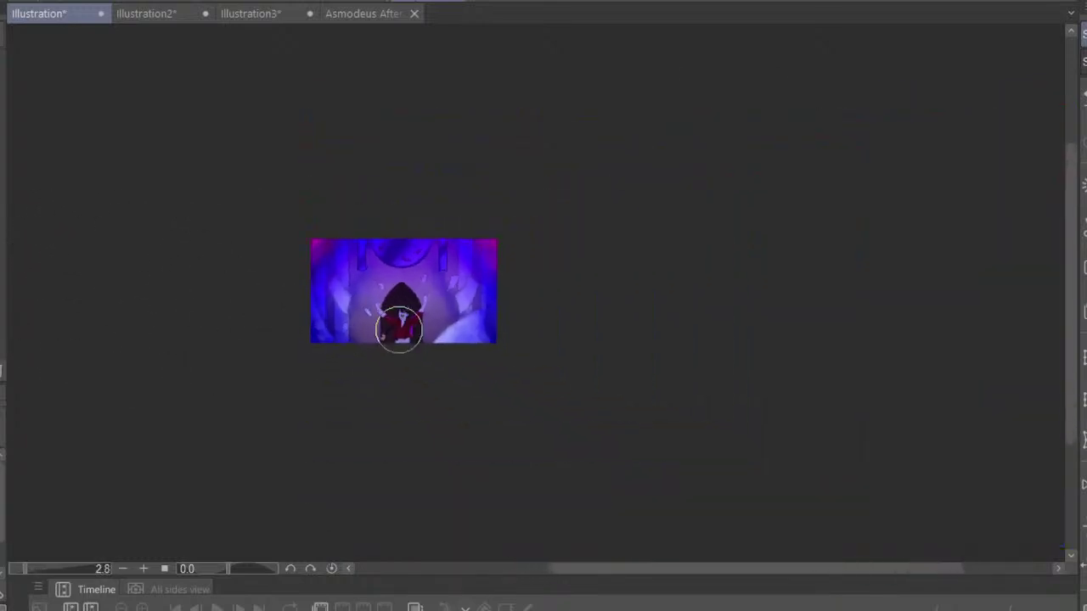
{"action": "scroll", "coordinate": [315, 218], "scroll_direction": "up", "scroll_amount": 2}
{"action": "scroll", "coordinate": [317, 219], "scroll_direction": "up", "scroll_amount": 2}
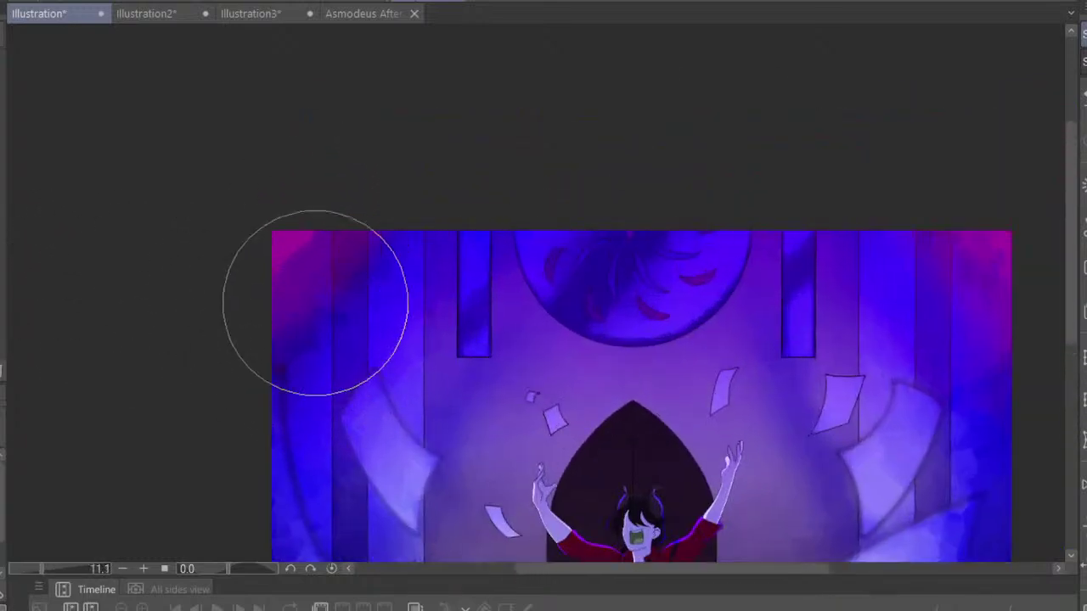
{"action": "scroll", "coordinate": [666, 216], "scroll_direction": "down", "scroll_amount": 2}
{"action": "scroll", "coordinate": [582, 110], "scroll_direction": "down", "scroll_amount": 2}
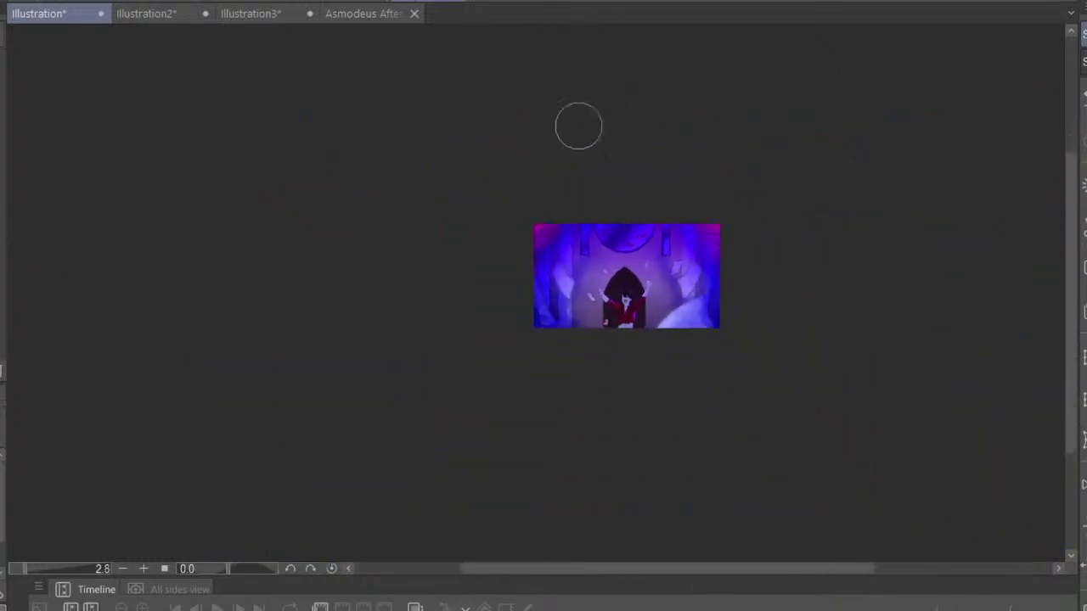
{"action": "scroll", "coordinate": [595, 216], "scroll_direction": "up", "scroll_amount": 1}
{"action": "scroll", "coordinate": [620, 242], "scroll_direction": "up", "scroll_amount": 1}
{"action": "scroll", "coordinate": [668, 324], "scroll_direction": "down", "scroll_amount": 2}
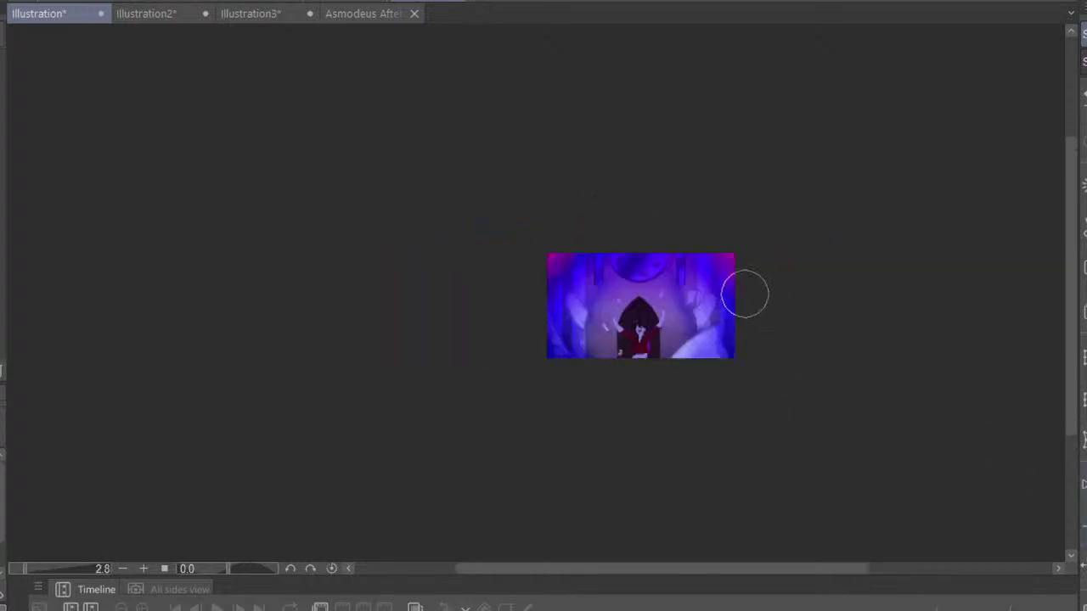
{"action": "scroll", "coordinate": [626, 286], "scroll_direction": "up", "scroll_amount": 2}
{"action": "scroll", "coordinate": [583, 315], "scroll_direction": "up", "scroll_amount": 2}
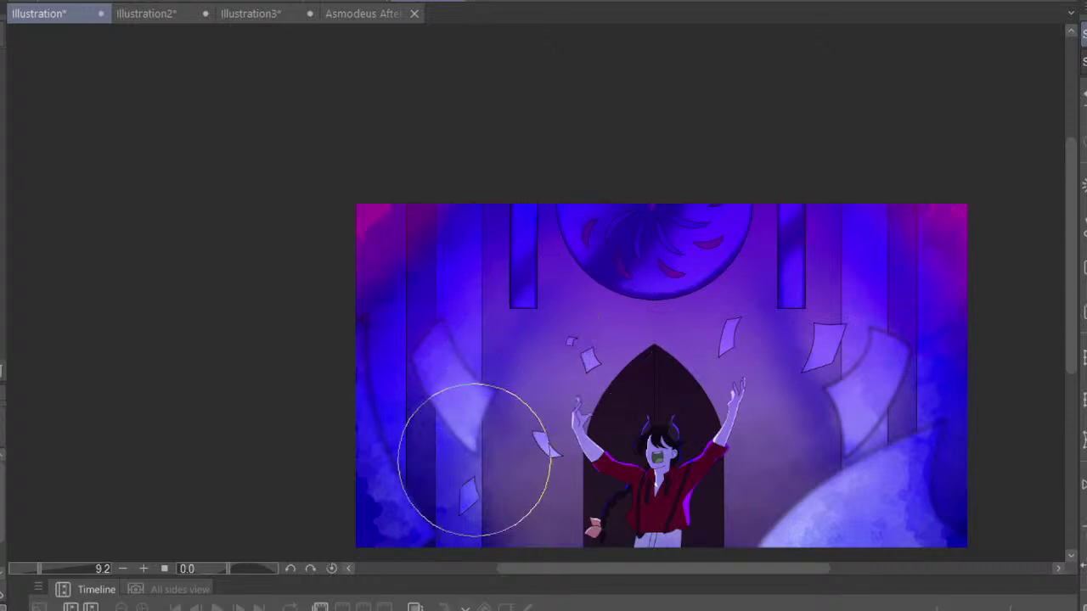
{"action": "scroll", "coordinate": [543, 211], "scroll_direction": "down", "scroll_amount": 2}
{"action": "scroll", "coordinate": [612, 292], "scroll_direction": "down", "scroll_amount": 2}
{"action": "scroll", "coordinate": [655, 332], "scroll_direction": "up", "scroll_amount": 4}
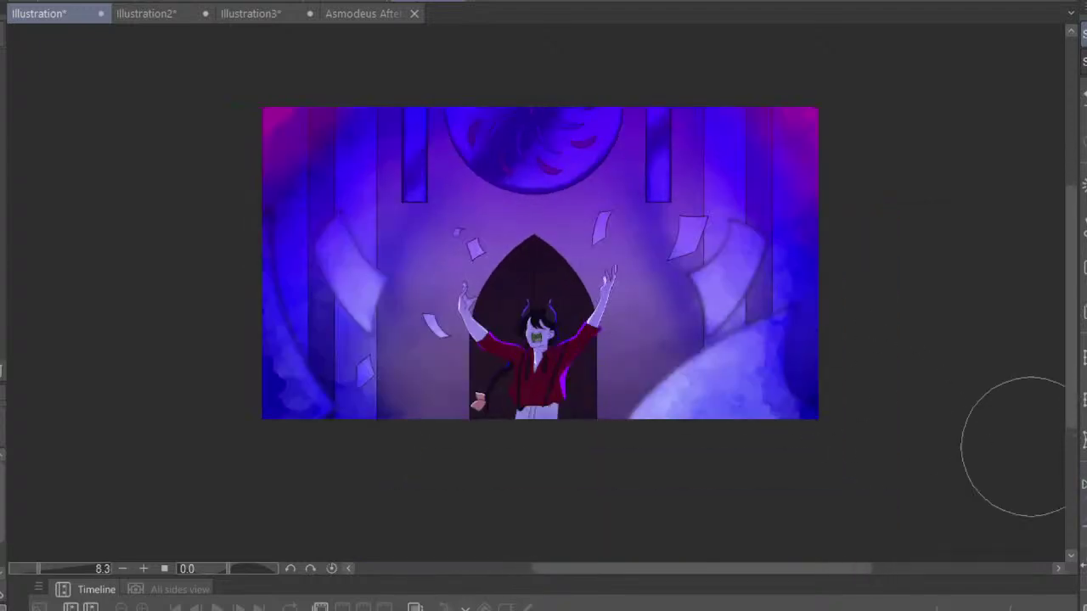
{"action": "scroll", "coordinate": [699, 286], "scroll_direction": "down", "scroll_amount": 3}
{"action": "scroll", "coordinate": [687, 273], "scroll_direction": "up", "scroll_amount": 4}
{"action": "scroll", "coordinate": [687, 274], "scroll_direction": "up", "scroll_amount": 2}
{"action": "scroll", "coordinate": [660, 243], "scroll_direction": "up", "scroll_amount": 1}
{"action": "scroll", "coordinate": [660, 315], "scroll_direction": "down", "scroll_amount": 1}
{"action": "scroll", "coordinate": [682, 312], "scroll_direction": "down", "scroll_amount": 2}
{"action": "scroll", "coordinate": [668, 315], "scroll_direction": "down", "scroll_amount": 1}
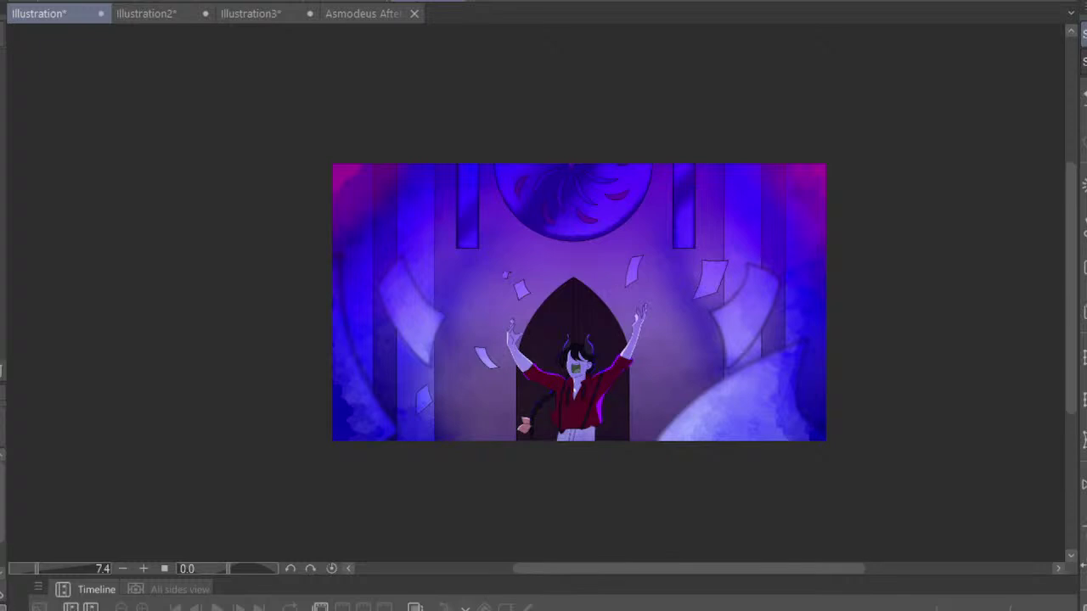
{"action": "scroll", "coordinate": [594, 280], "scroll_direction": "up", "scroll_amount": 2}
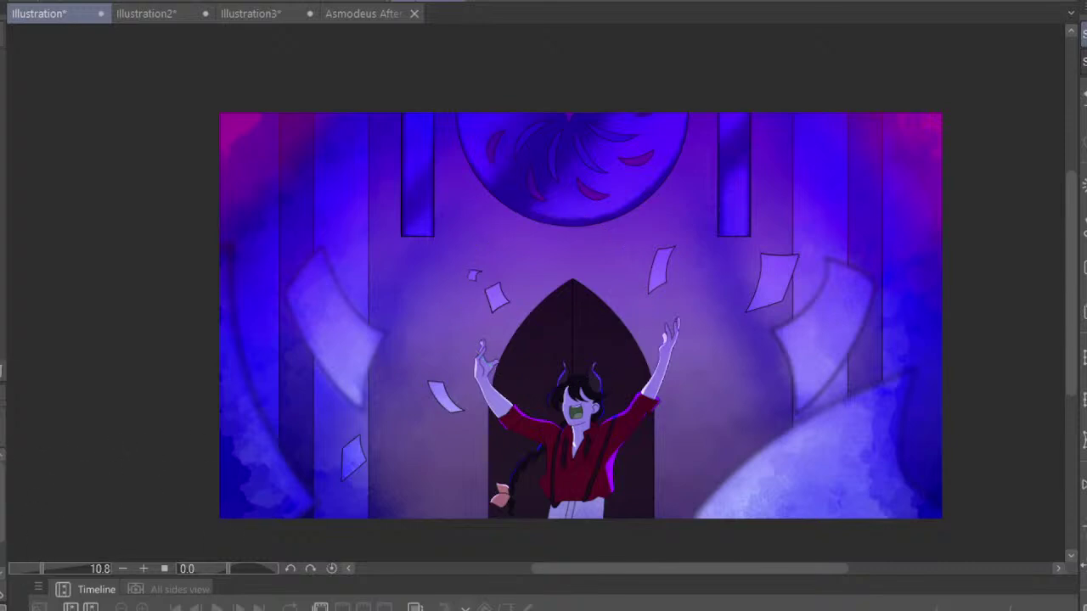
{"action": "scroll", "coordinate": [475, 400], "scroll_direction": "up", "scroll_amount": 1}
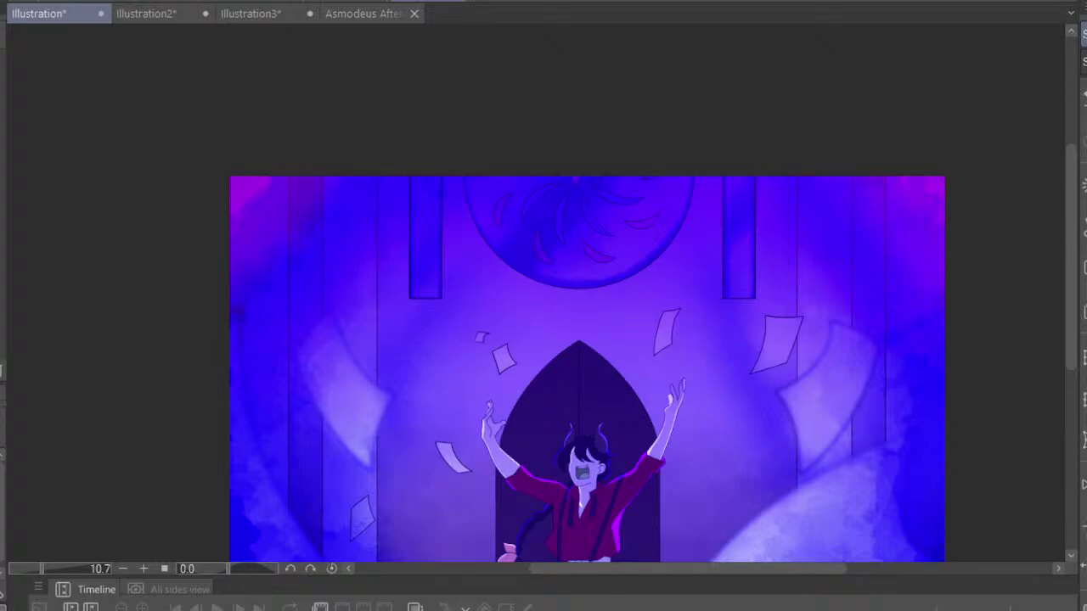
{"action": "scroll", "coordinate": [461, 73], "scroll_direction": "down", "scroll_amount": 2}
{"action": "scroll", "coordinate": [514, 243], "scroll_direction": "up", "scroll_amount": 2}
{"action": "scroll", "coordinate": [485, 267], "scroll_direction": "up", "scroll_amount": 2}
{"action": "scroll", "coordinate": [463, 248], "scroll_direction": "up", "scroll_amount": 2}
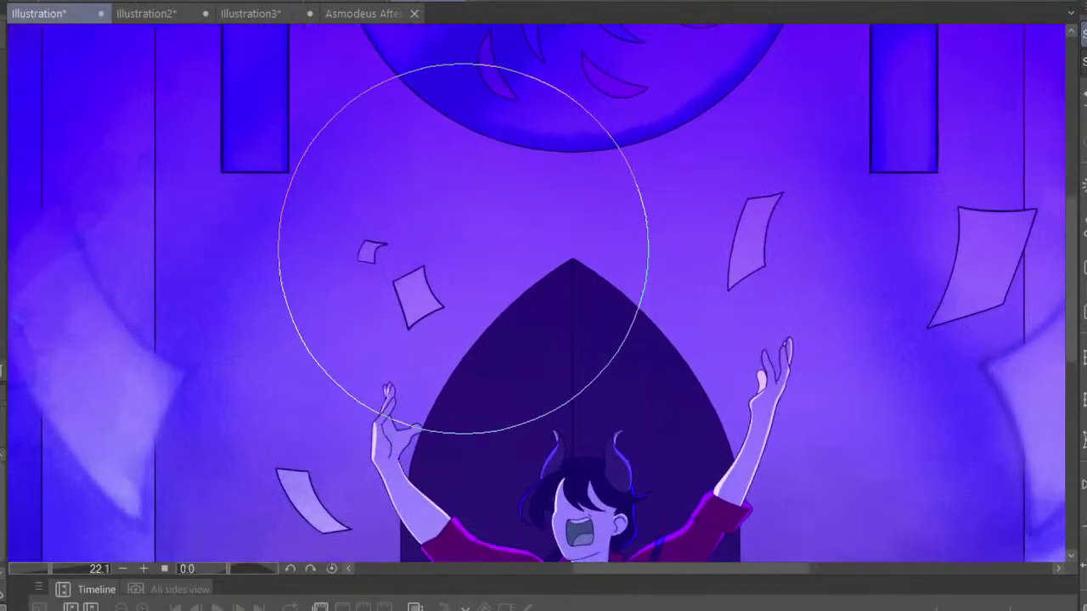
{"action": "scroll", "coordinate": [517, 235], "scroll_direction": "down", "scroll_amount": 3}
{"action": "scroll", "coordinate": [437, 352], "scroll_direction": "up", "scroll_amount": 2}
{"action": "scroll", "coordinate": [408, 323], "scroll_direction": "up", "scroll_amount": 1}
{"action": "scroll", "coordinate": [459, 320], "scroll_direction": "up", "scroll_amount": 1}
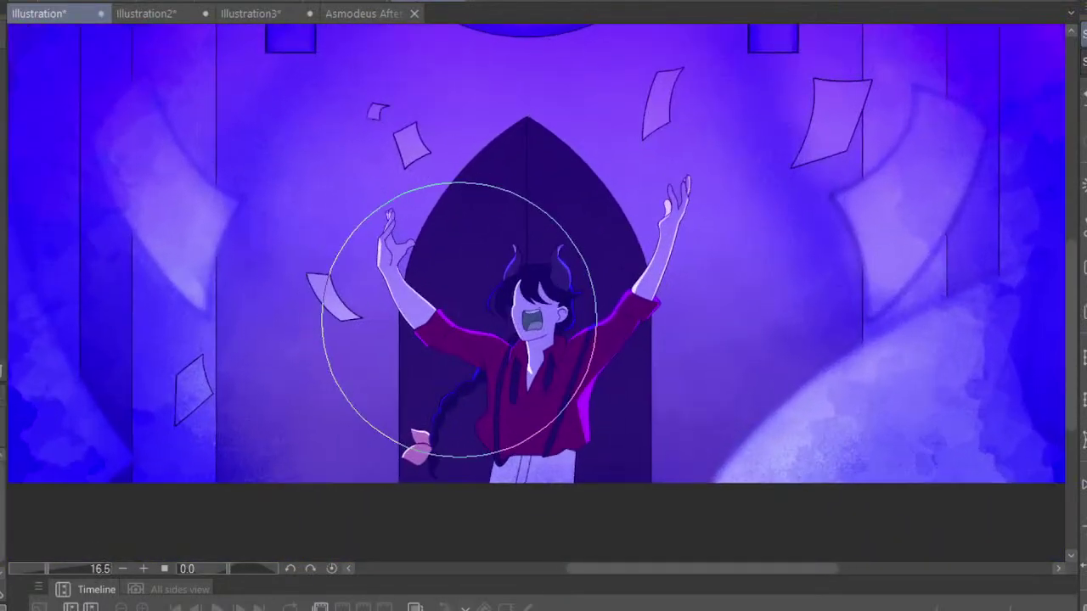
{"action": "scroll", "coordinate": [484, 340], "scroll_direction": "down", "scroll_amount": 2}
{"action": "scroll", "coordinate": [543, 364], "scroll_direction": "down", "scroll_amount": 2}
{"action": "scroll", "coordinate": [595, 352], "scroll_direction": "up", "scroll_amount": 1}
{"action": "scroll", "coordinate": [577, 310], "scroll_direction": "up", "scroll_amount": 1}
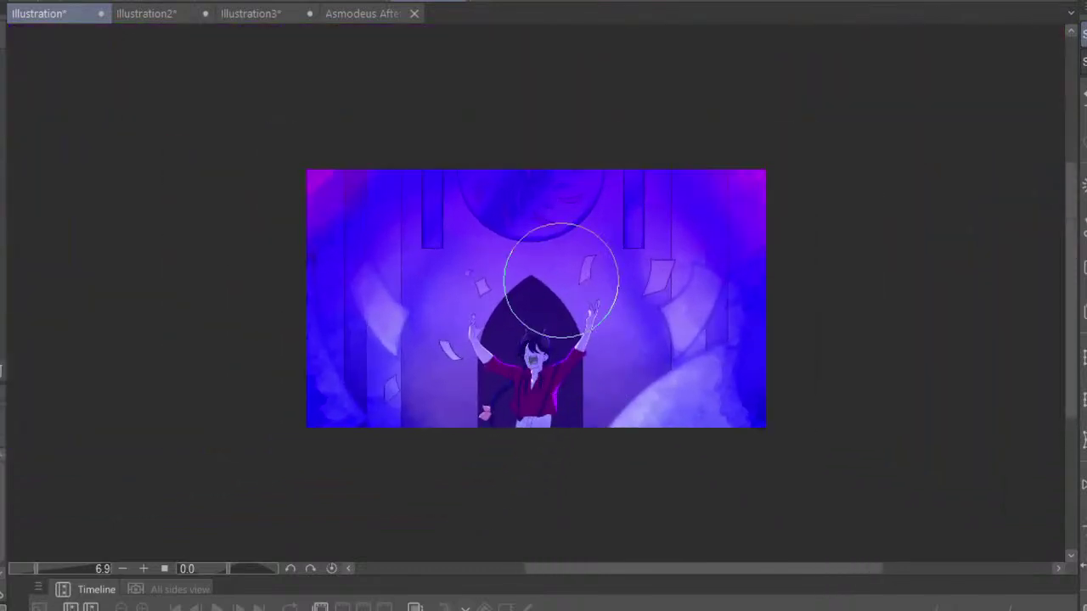
{"action": "scroll", "coordinate": [560, 285], "scroll_direction": "up", "scroll_amount": 1}
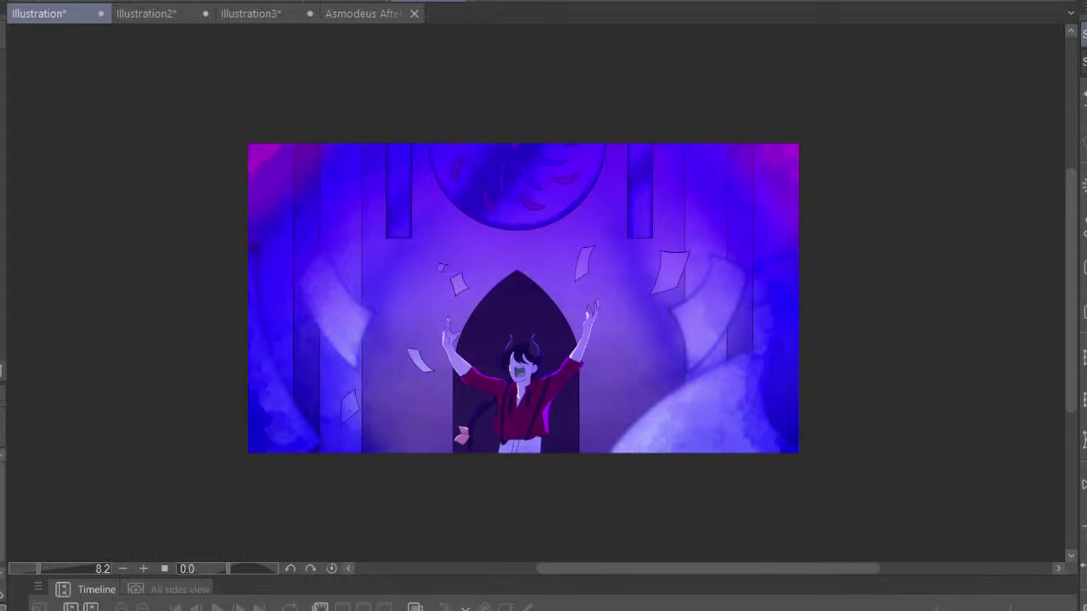
{"action": "scroll", "coordinate": [587, 206], "scroll_direction": "up", "scroll_amount": 2}
{"action": "scroll", "coordinate": [587, 207], "scroll_direction": "up", "scroll_amount": 1}
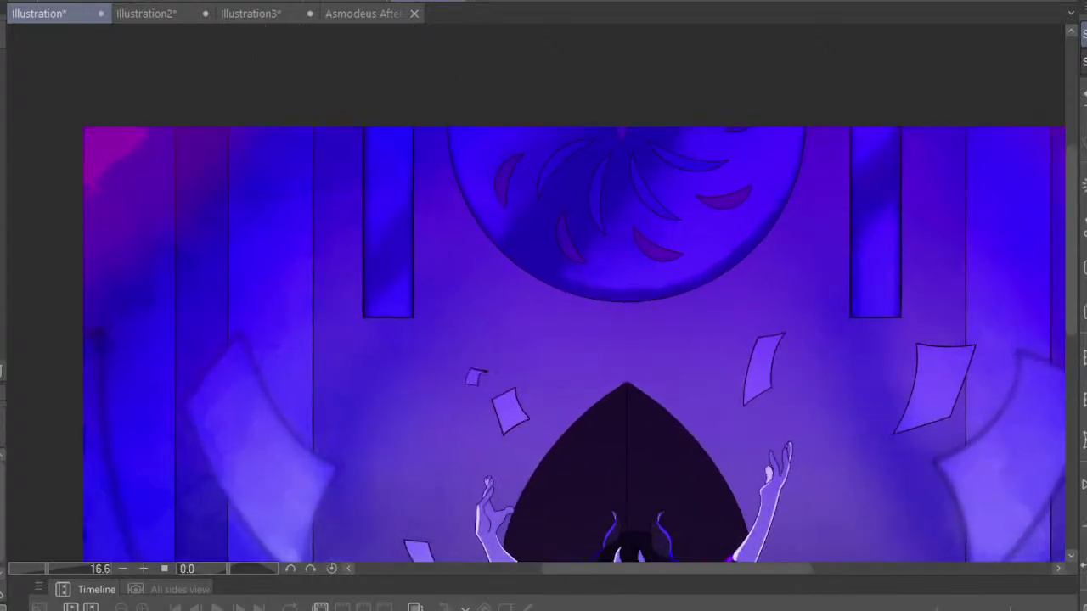
{"action": "scroll", "coordinate": [672, 121], "scroll_direction": "down", "scroll_amount": 3}
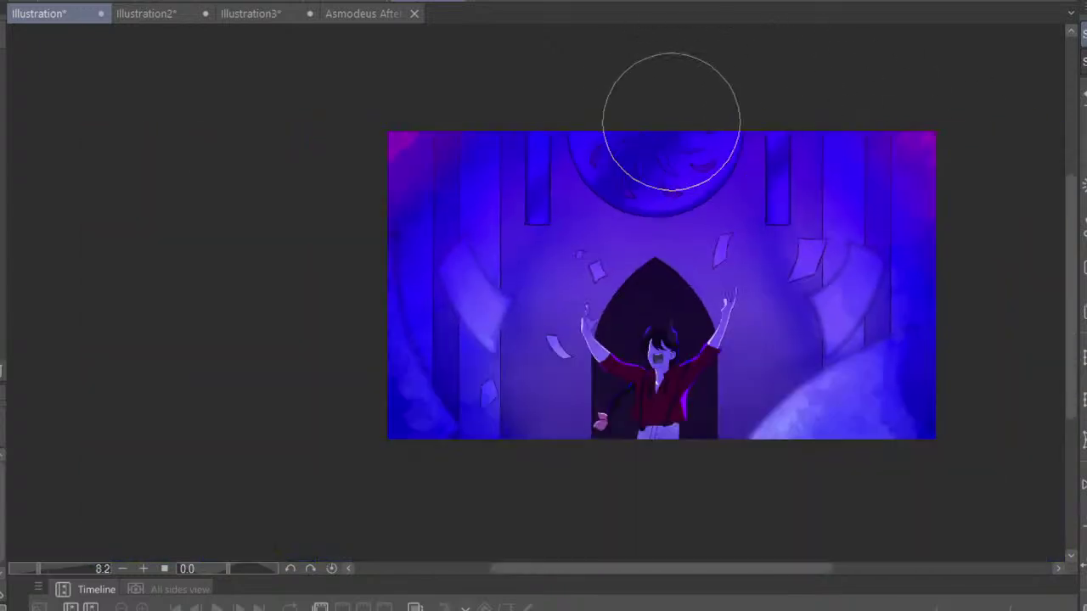
{"action": "scroll", "coordinate": [714, 202], "scroll_direction": "up", "scroll_amount": 1}
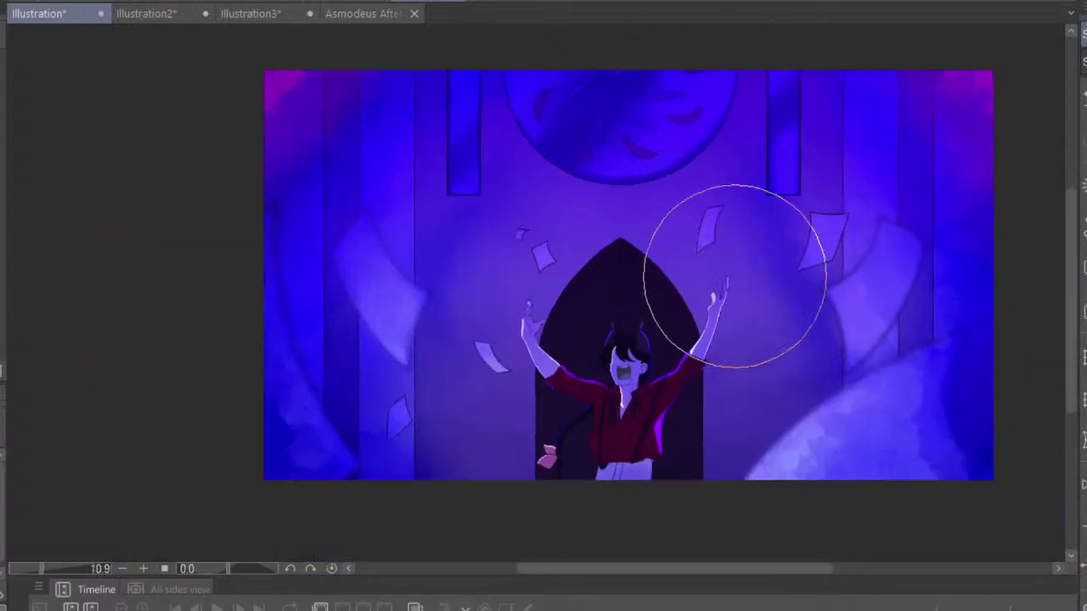
{"action": "scroll", "coordinate": [719, 267], "scroll_direction": "up", "scroll_amount": 1}
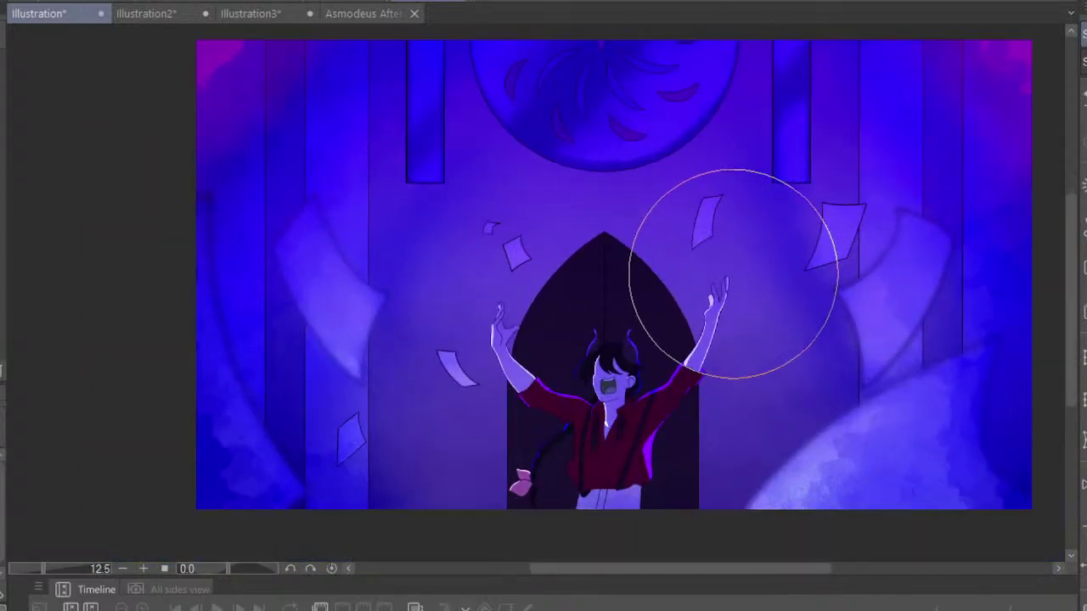
{"action": "scroll", "coordinate": [711, 274], "scroll_direction": "up", "scroll_amount": 1}
{"action": "scroll", "coordinate": [733, 280], "scroll_direction": "up", "scroll_amount": 2}
{"action": "scroll", "coordinate": [745, 279], "scroll_direction": "up", "scroll_amount": 2}
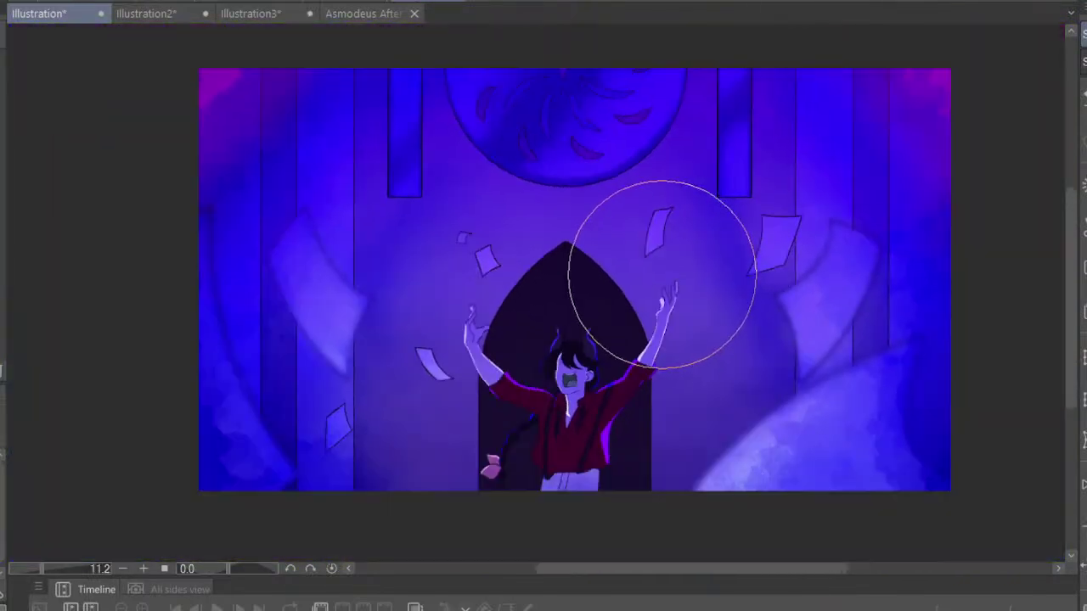
{"action": "scroll", "coordinate": [663, 274], "scroll_direction": "down", "scroll_amount": 2}
{"action": "scroll", "coordinate": [654, 274], "scroll_direction": "up", "scroll_amount": 1}
{"action": "scroll", "coordinate": [662, 263], "scroll_direction": "up", "scroll_amount": 2}
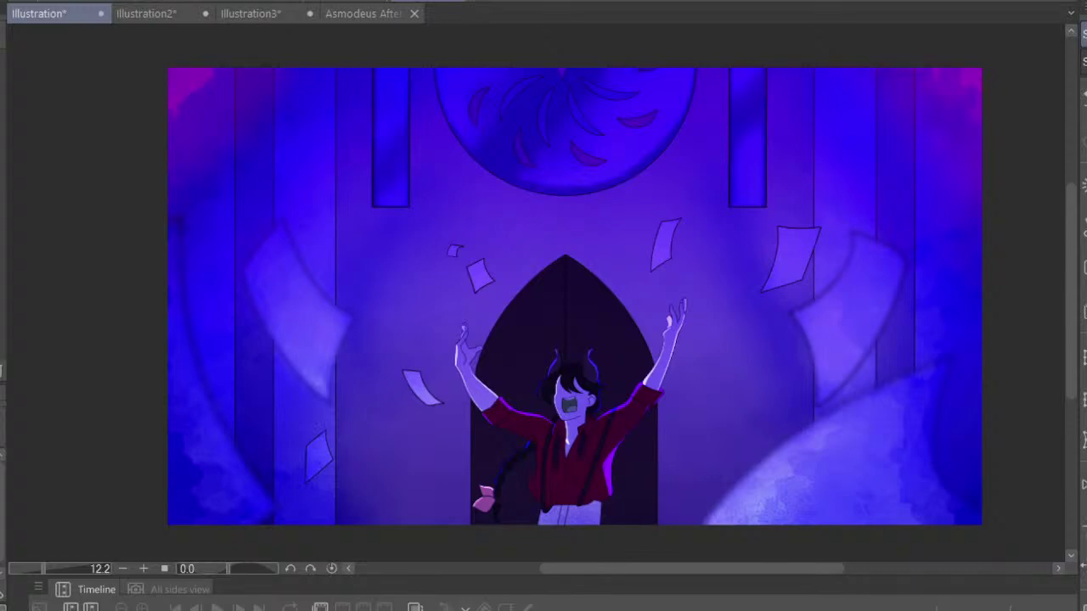
{"action": "scroll", "coordinate": [518, 203], "scroll_direction": "down", "scroll_amount": 1}
{"action": "scroll", "coordinate": [516, 199], "scroll_direction": "up", "scroll_amount": 1}
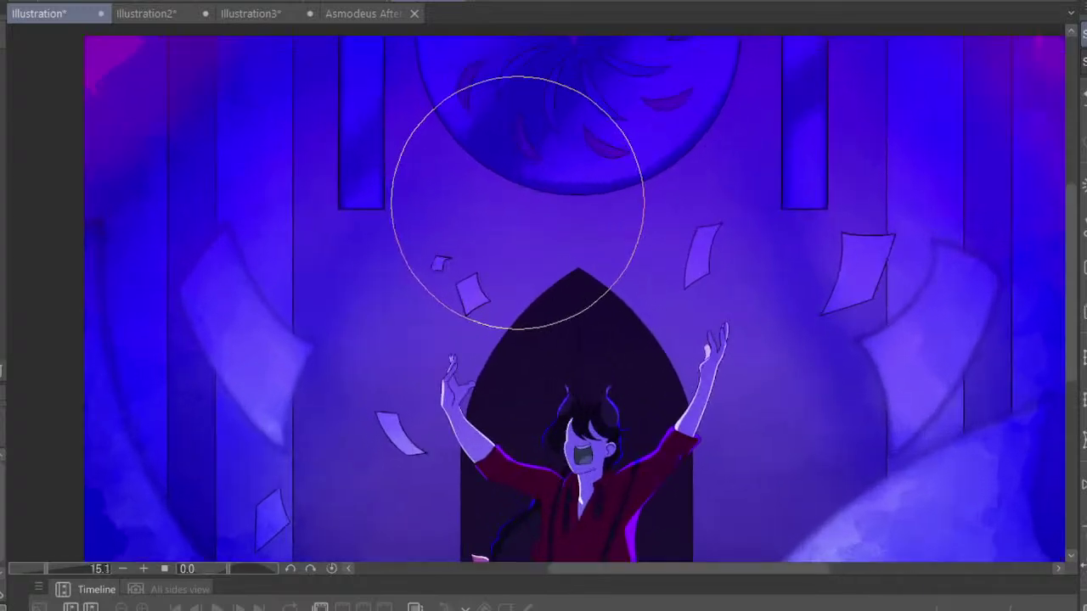
{"action": "scroll", "coordinate": [527, 207], "scroll_direction": "up", "scroll_amount": 2}
{"action": "scroll", "coordinate": [539, 228], "scroll_direction": "up", "scroll_amount": 1}
{"action": "scroll", "coordinate": [540, 228], "scroll_direction": "down", "scroll_amount": 2}
{"action": "scroll", "coordinate": [538, 246], "scroll_direction": "down", "scroll_amount": 1}
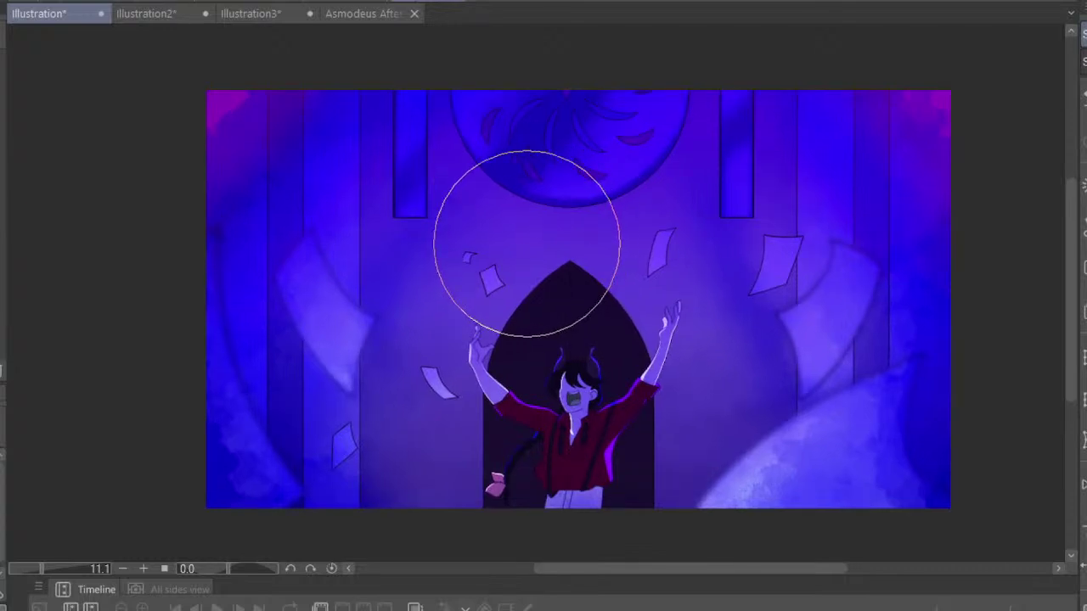
{"action": "scroll", "coordinate": [793, 318], "scroll_direction": "down", "scroll_amount": 2}
{"action": "scroll", "coordinate": [723, 340], "scroll_direction": "up", "scroll_amount": 1}
{"action": "scroll", "coordinate": [643, 230], "scroll_direction": "up", "scroll_amount": 3}
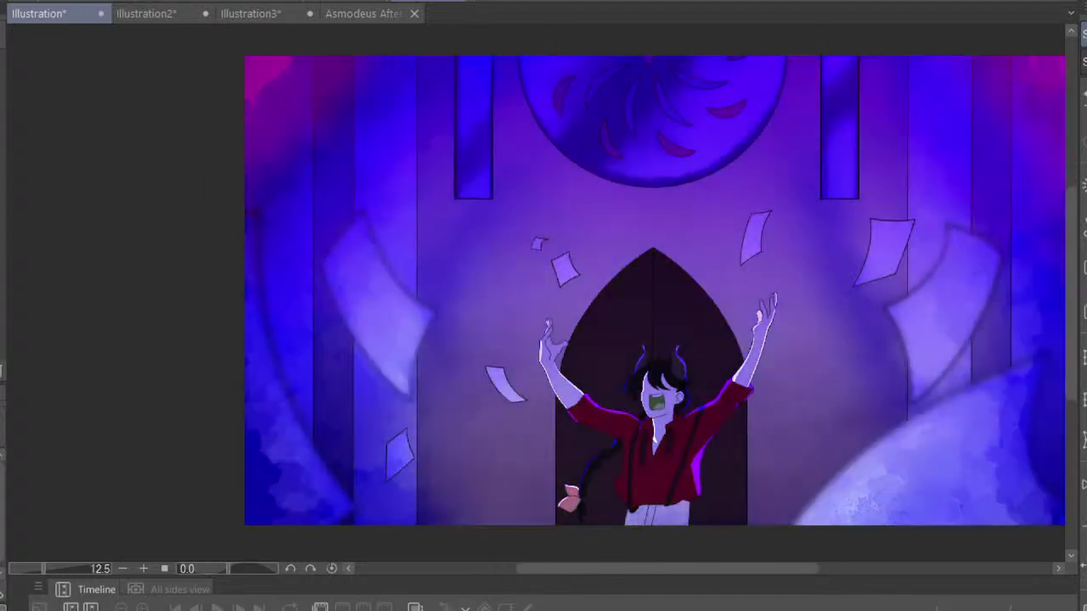
{"action": "scroll", "coordinate": [461, 194], "scroll_direction": "down", "scroll_amount": 2}
{"action": "scroll", "coordinate": [534, 214], "scroll_direction": "down", "scroll_amount": 2}
{"action": "scroll", "coordinate": [363, 101], "scroll_direction": "up", "scroll_amount": 1}
{"action": "scroll", "coordinate": [406, 149], "scroll_direction": "up", "scroll_amount": 2}
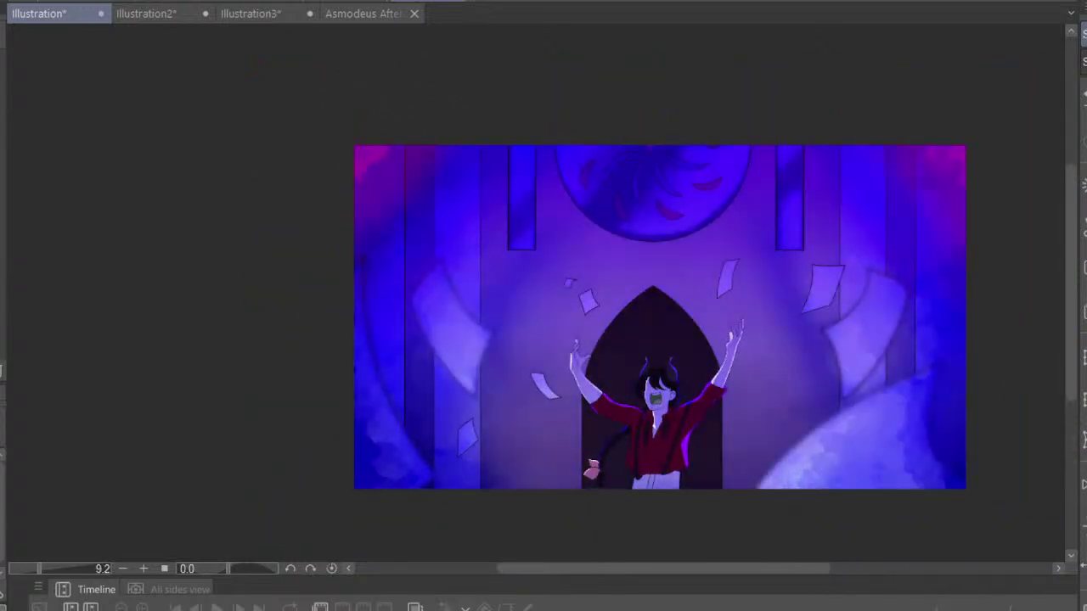
{"action": "scroll", "coordinate": [396, 313], "scroll_direction": "down", "scroll_amount": 3}
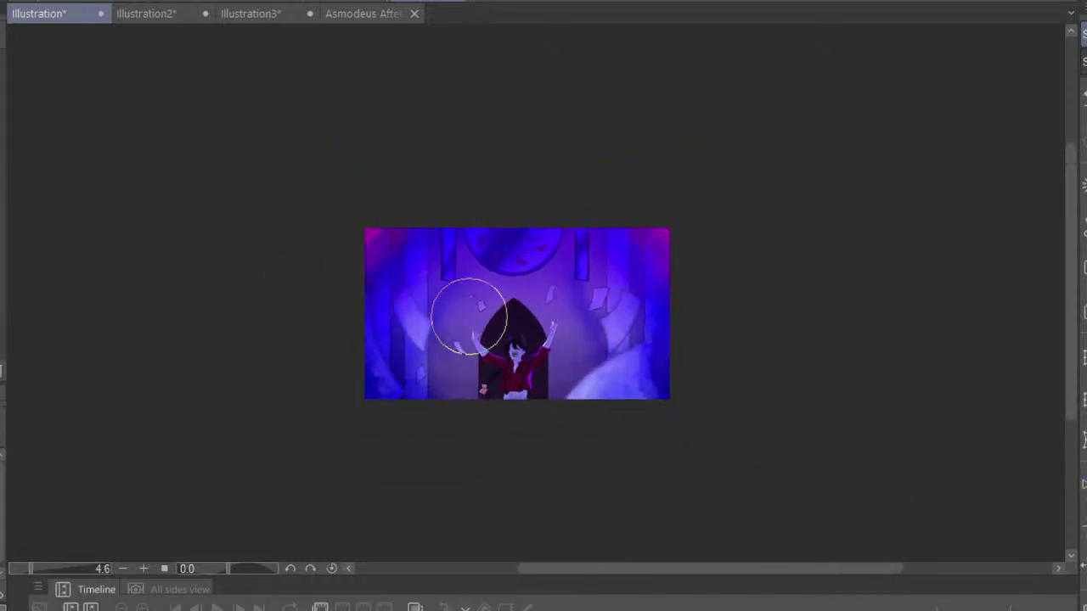
{"action": "scroll", "coordinate": [518, 350], "scroll_direction": "up", "scroll_amount": 1}
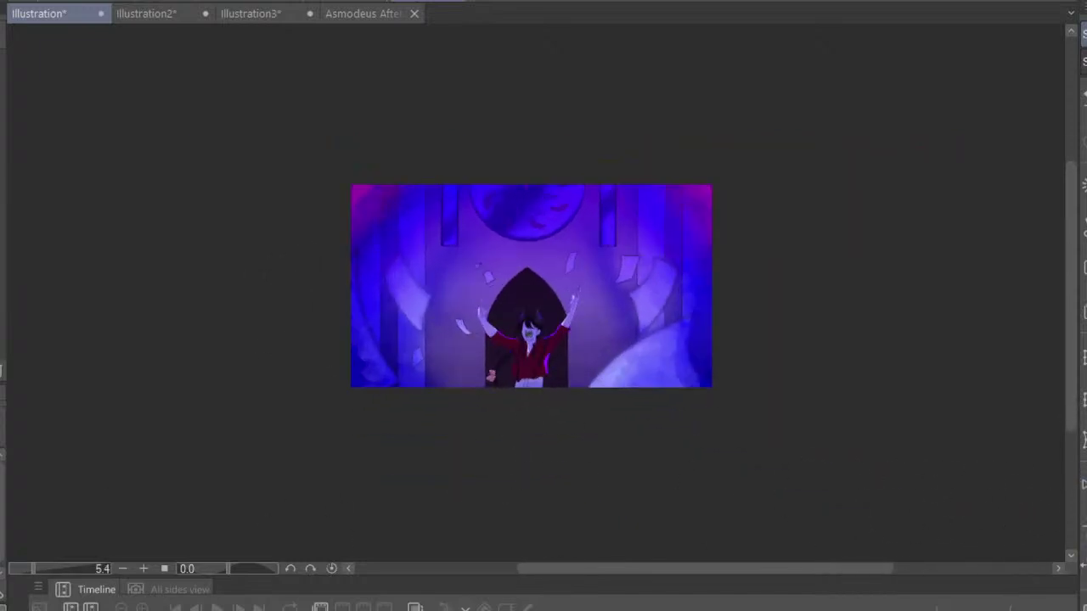
Undo an oversized blue blob over the horned figure, then airbrush a softer blue glow
{"action": "mouse_move", "coordinate": [523, 285]}
{"action": "left_mouse_down"}
{"action": "mouse_move", "coordinate": [553, 298]}
{"action": "mouse_move", "coordinate": [535, 335]}
{"action": "mouse_move", "coordinate": [564, 294]}
{"action": "mouse_move", "coordinate": [535, 279]}
{"action": "mouse_move", "coordinate": [551, 243]}
{"action": "left_mouse_up"}
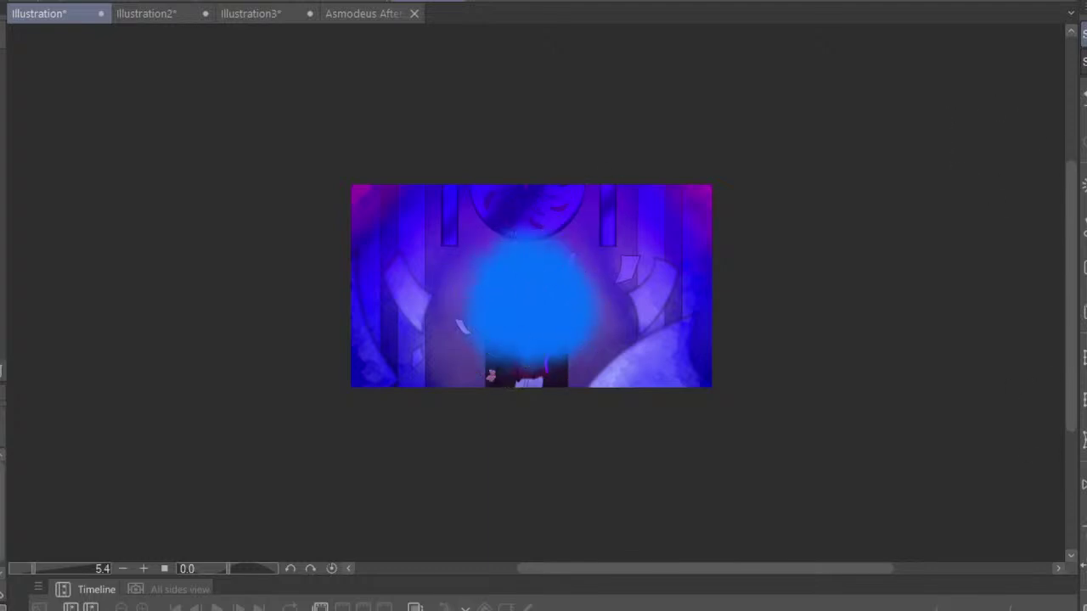
{"action": "key", "text": "ctrl+z"}
{"action": "scroll", "coordinate": [508, 185], "scroll_direction": "up", "scroll_amount": 1}
{"action": "scroll", "coordinate": [508, 184], "scroll_direction": "up", "scroll_amount": 1}
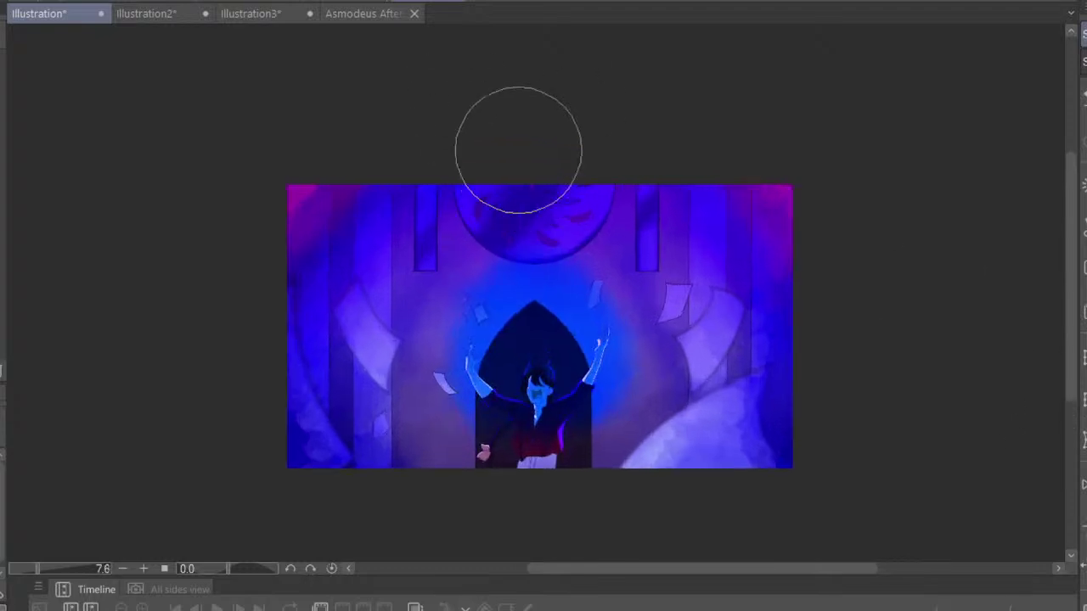
{"action": "mouse_move", "coordinate": [515, 347]}
{"action": "left_mouse_down"}
{"action": "mouse_move", "coordinate": [546, 461]}
{"action": "mouse_move", "coordinate": [582, 408]}
{"action": "left_mouse_up"}
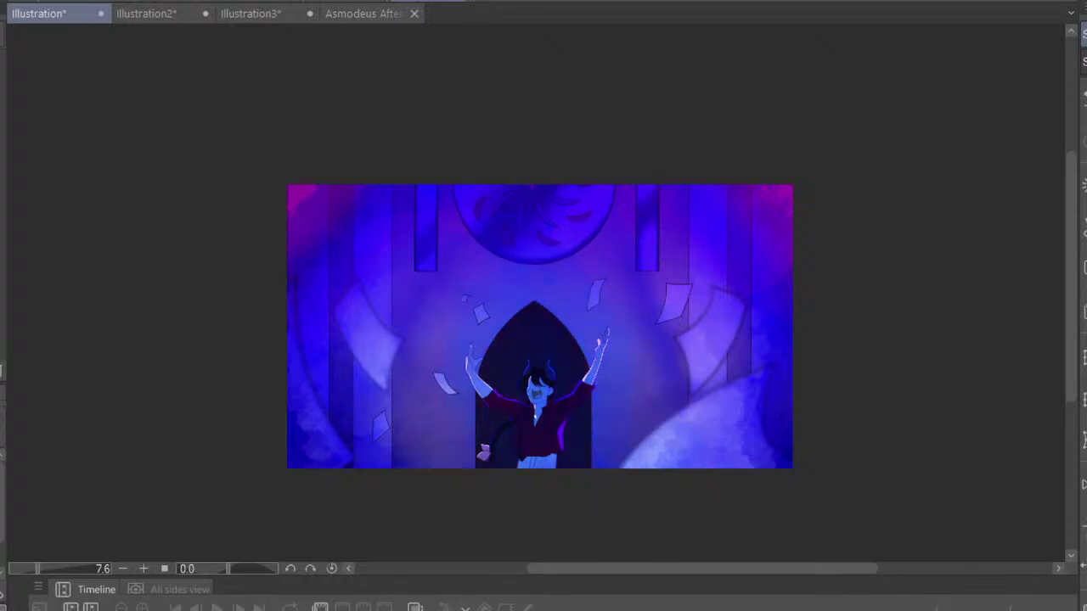
{"action": "scroll", "coordinate": [675, 107], "scroll_direction": "down", "scroll_amount": 3}
{"action": "scroll", "coordinate": [708, 150], "scroll_direction": "down", "scroll_amount": 2}
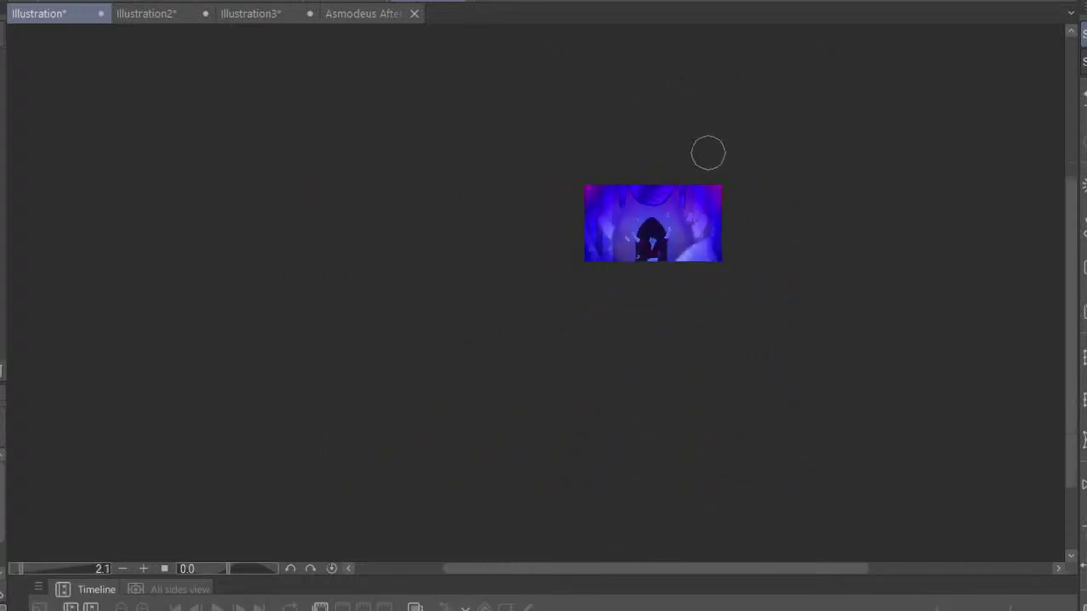
{"action": "scroll", "coordinate": [495, 114], "scroll_direction": "up", "scroll_amount": 3}
{"action": "scroll", "coordinate": [744, 306], "scroll_direction": "up", "scroll_amount": 2}
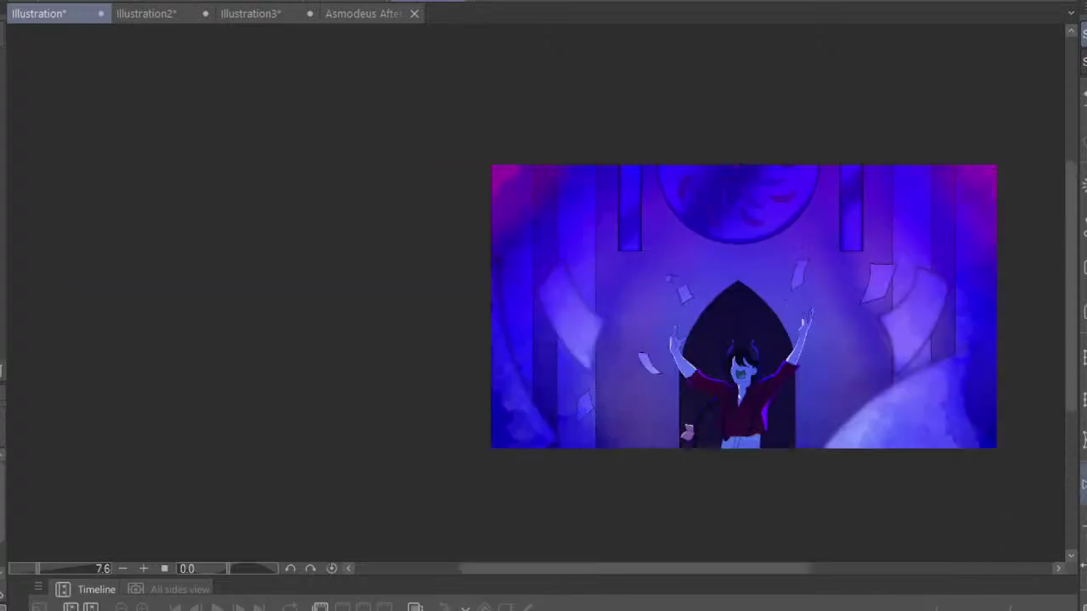
{"action": "scroll", "coordinate": [464, 56], "scroll_direction": "down", "scroll_amount": 3}
{"action": "scroll", "coordinate": [626, 162], "scroll_direction": "up", "scroll_amount": 1}
{"action": "scroll", "coordinate": [626, 162], "scroll_direction": "up", "scroll_amount": 2}
{"action": "scroll", "coordinate": [552, 213], "scroll_direction": "up", "scroll_amount": 2}
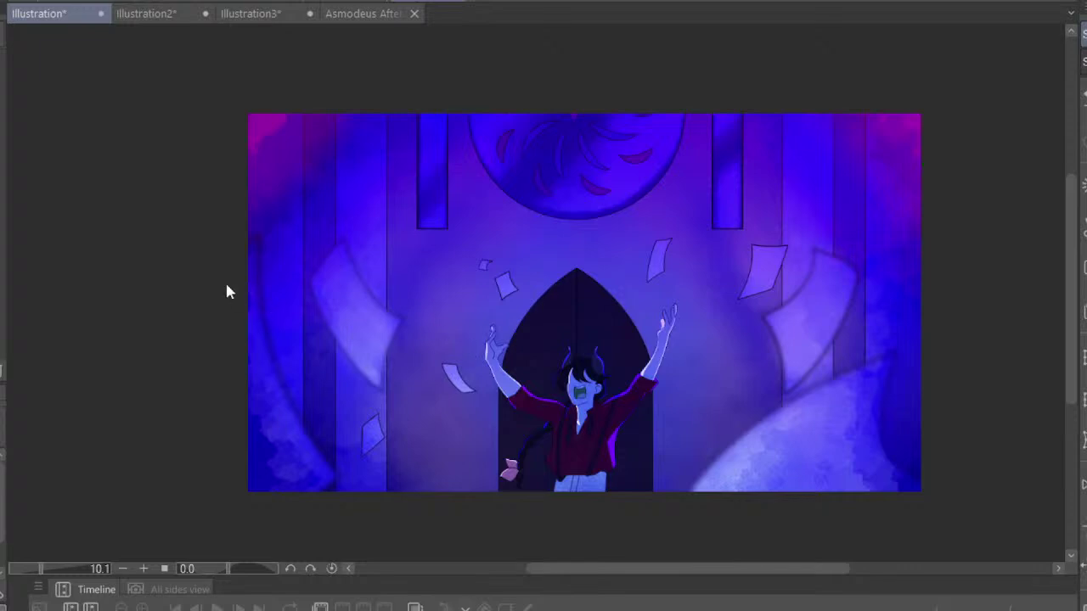
Type the title 'COVETED' / 'CHORD' on two centred lines, then nudge it up and right
{"action": "left_click", "coordinate": [414, 139]}
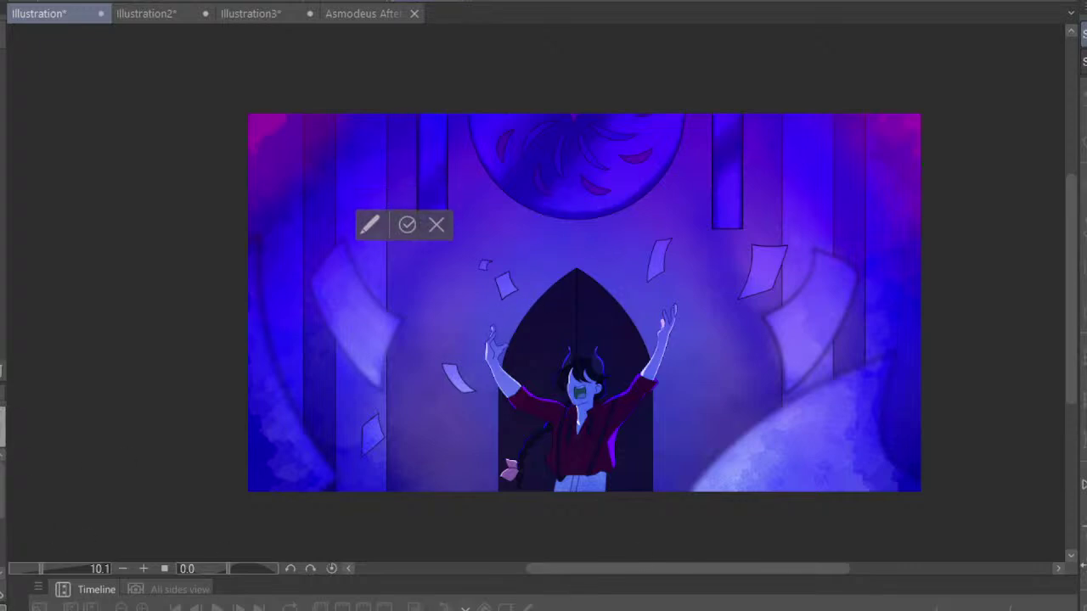
{"action": "key", "text": "Return"}
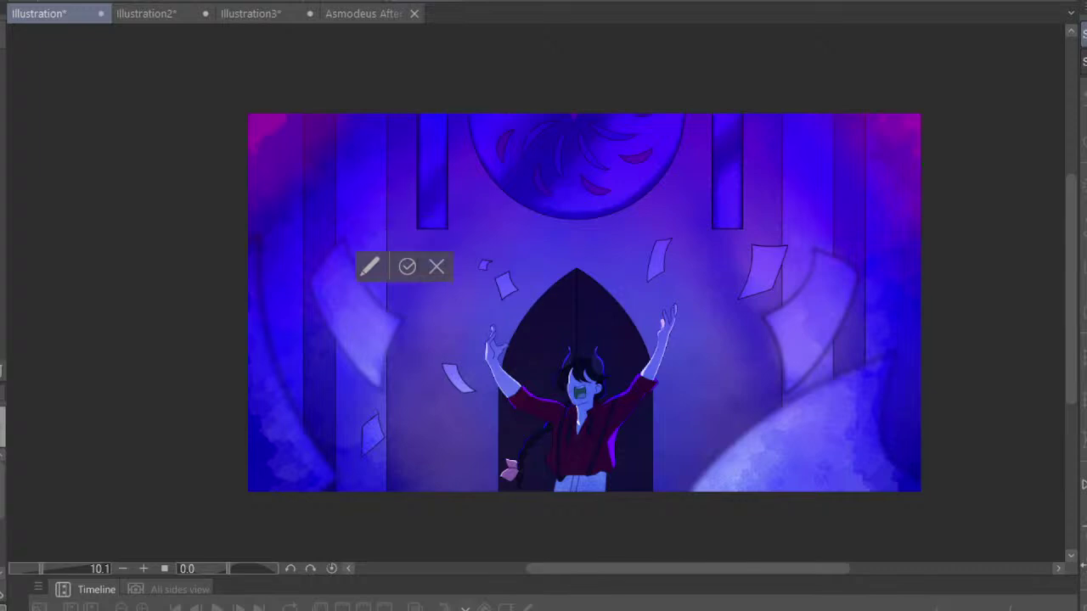
{"action": "type", "text": "COVET"}
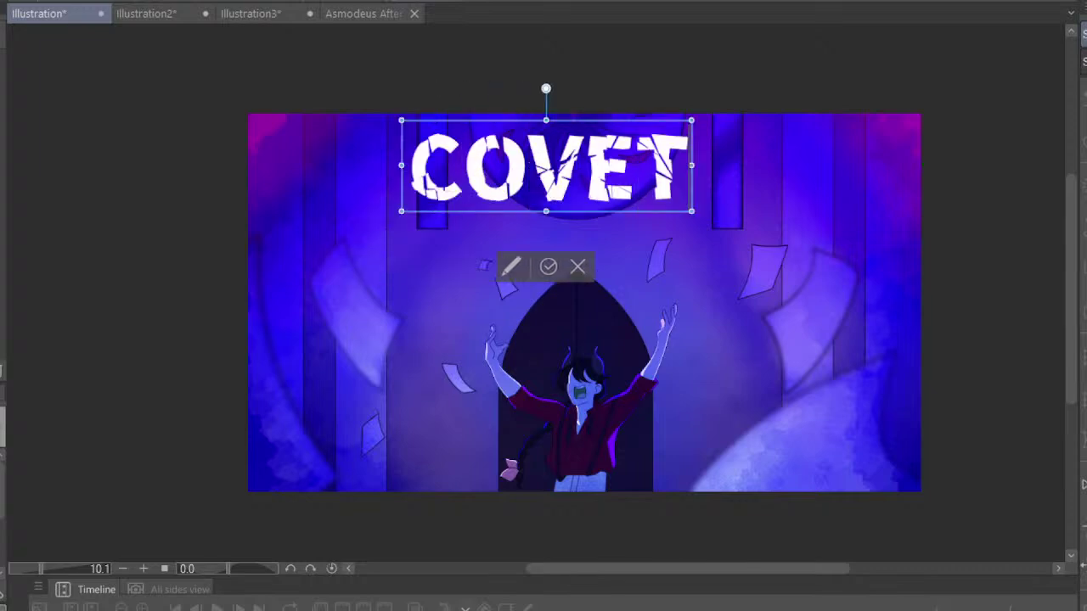
{"action": "type", "text": "ED"}
{"action": "key", "text": "Return"}
{"action": "type", "text": "C"}
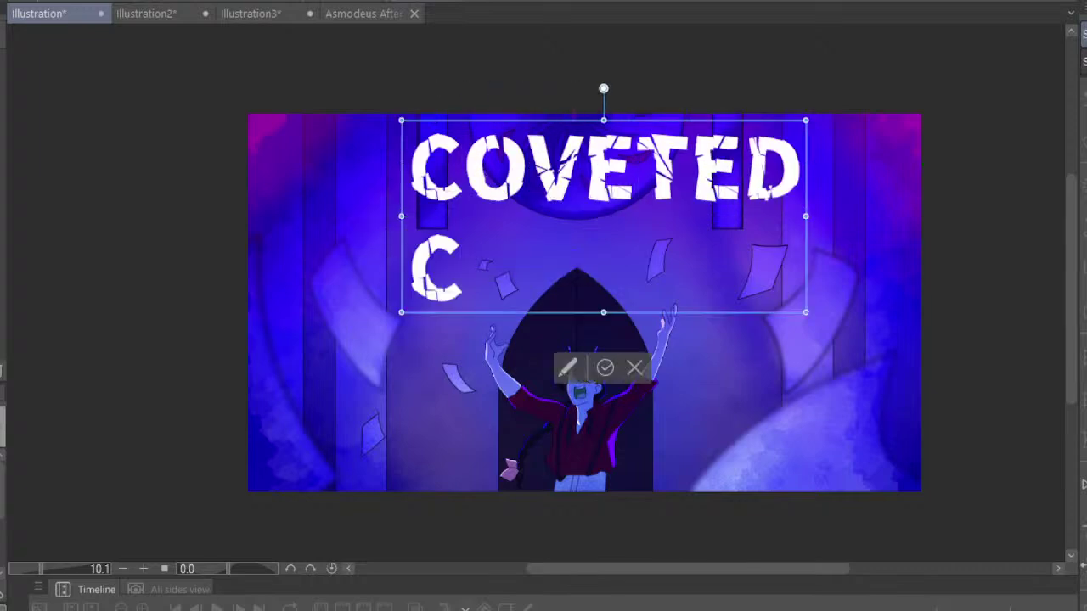
{"action": "type", "text": "HORD"}
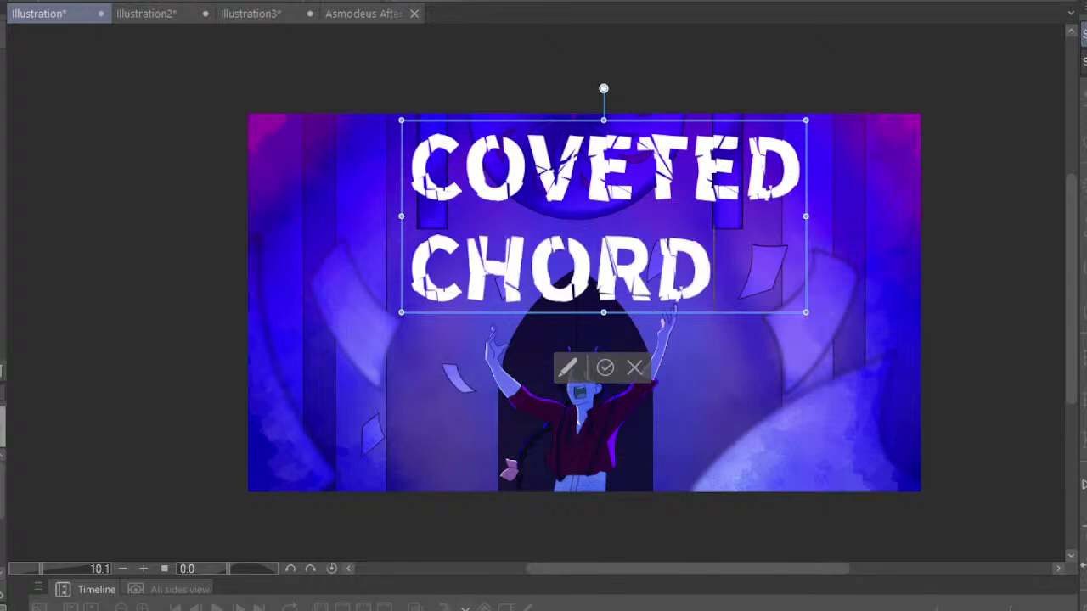
{"action": "key", "text": "ctrl+a"}
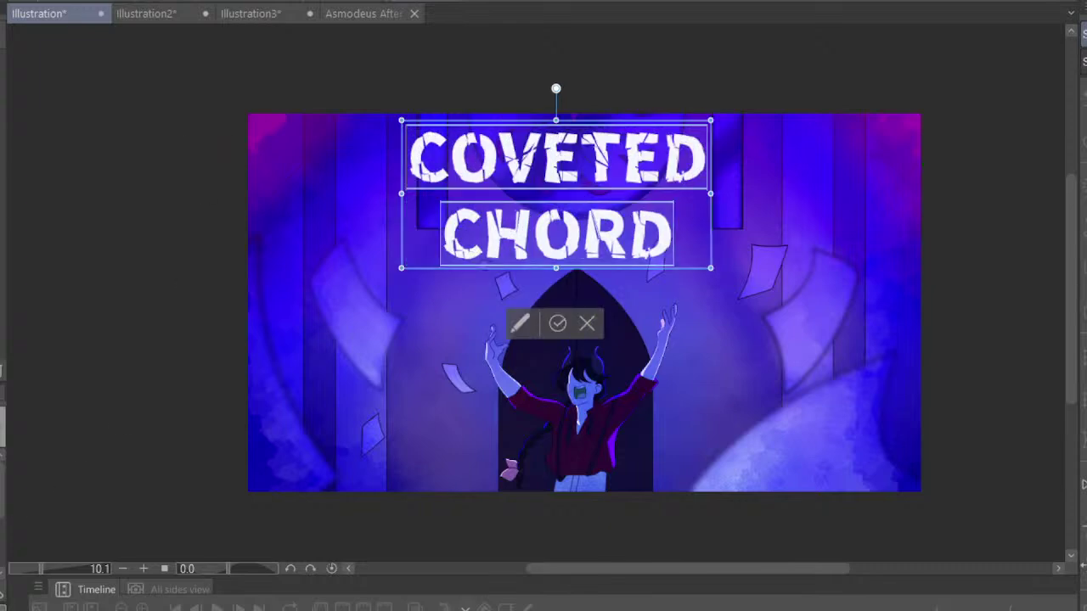
{"action": "key", "text": "Return"}
{"action": "left_click_drag", "start_coordinate": [601, 210], "coordinate": [614, 162]}
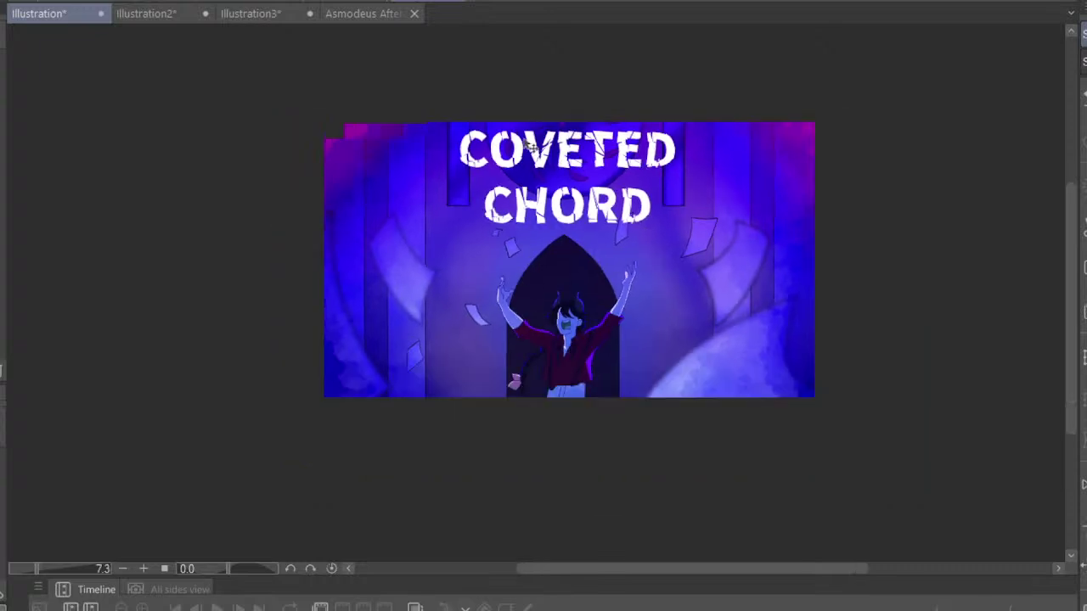
{"action": "scroll", "coordinate": [618, 163], "scroll_direction": "down", "scroll_amount": 2}
{"action": "scroll", "coordinate": [583, 104], "scroll_direction": "up", "scroll_amount": 3}
{"action": "scroll", "coordinate": [582, 104], "scroll_direction": "up", "scroll_amount": 2}
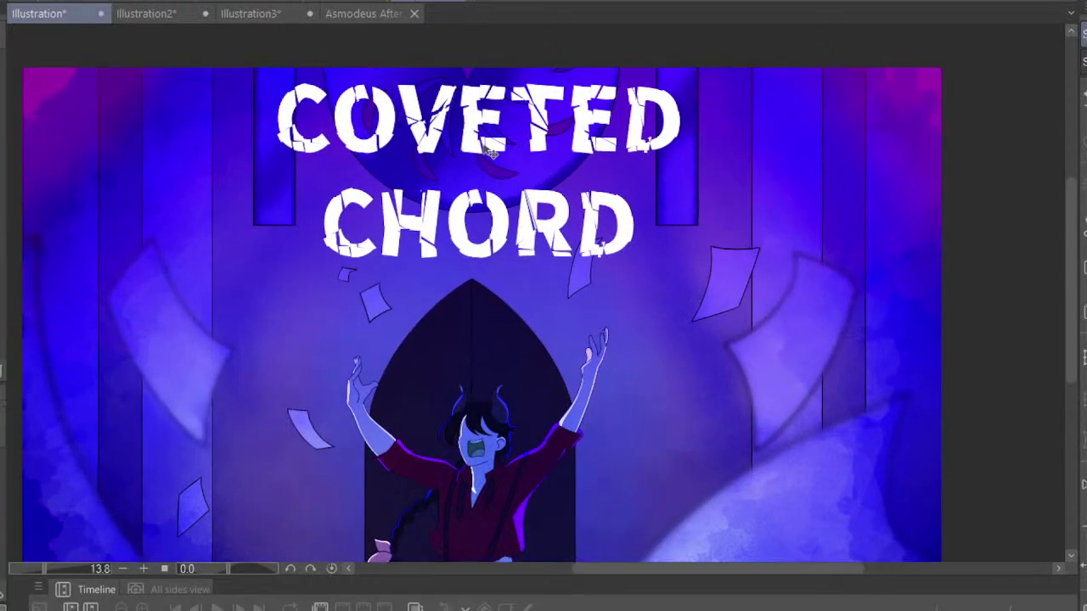
Shift the COVETED CHORD title slightly right and mirror the view to check composition
{"action": "left_click_drag", "start_coordinate": [486, 146], "coordinate": [489, 146]}
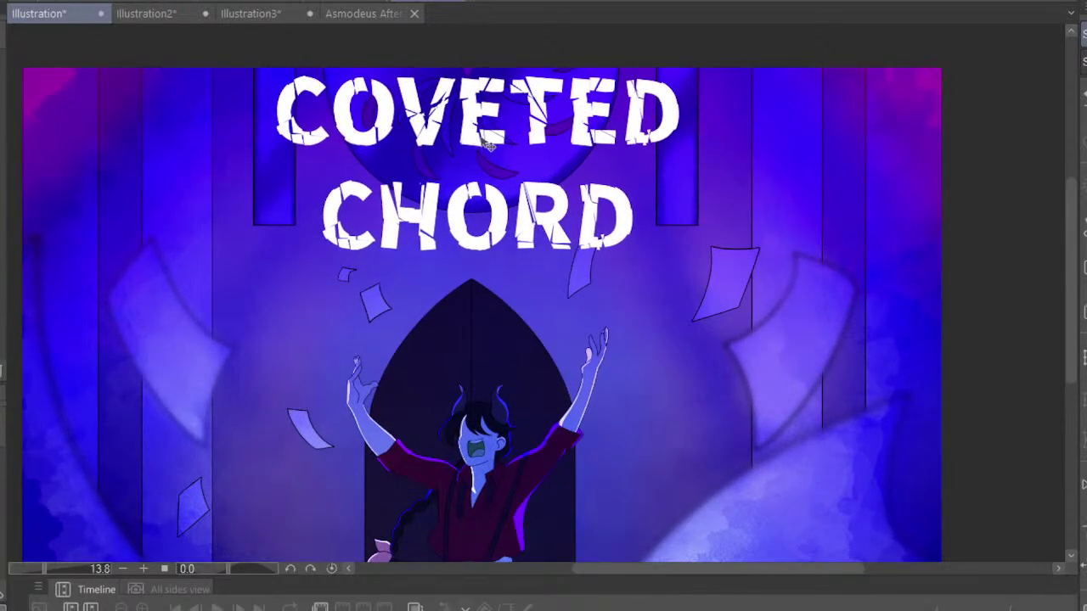
{"action": "scroll", "coordinate": [691, 158], "scroll_direction": "down", "scroll_amount": 4}
{"action": "scroll", "coordinate": [661, 143], "scroll_direction": "up", "scroll_amount": 1}
{"action": "scroll", "coordinate": [514, 66], "scroll_direction": "up", "scroll_amount": 2}
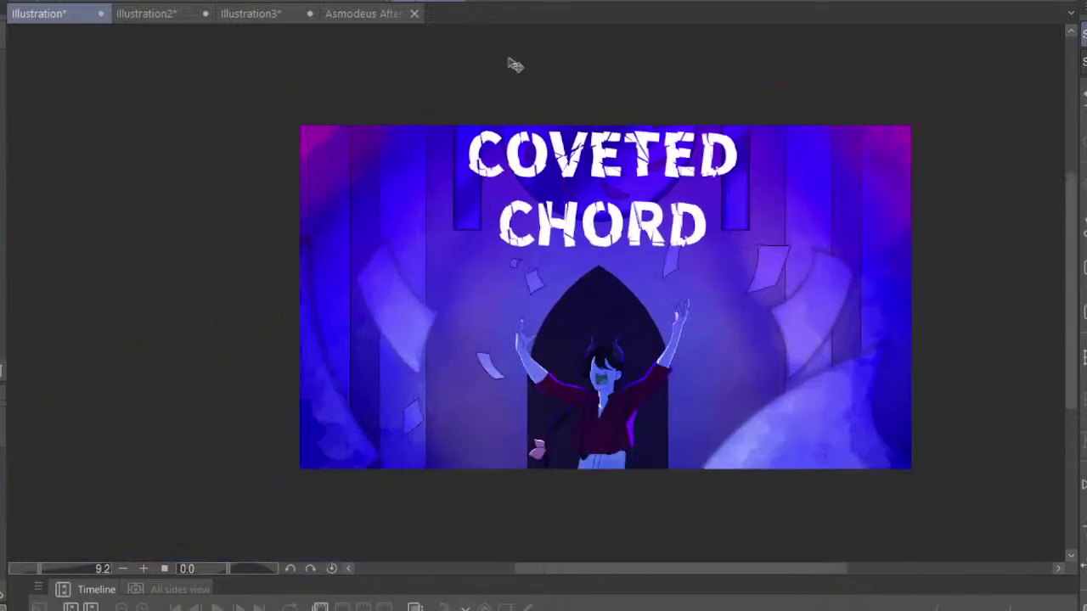
{"action": "scroll", "coordinate": [515, 66], "scroll_direction": "up", "scroll_amount": 2}
{"action": "scroll", "coordinate": [637, 191], "scroll_direction": "down", "scroll_amount": 1}
{"action": "scroll", "coordinate": [637, 191], "scroll_direction": "down", "scroll_amount": 3}
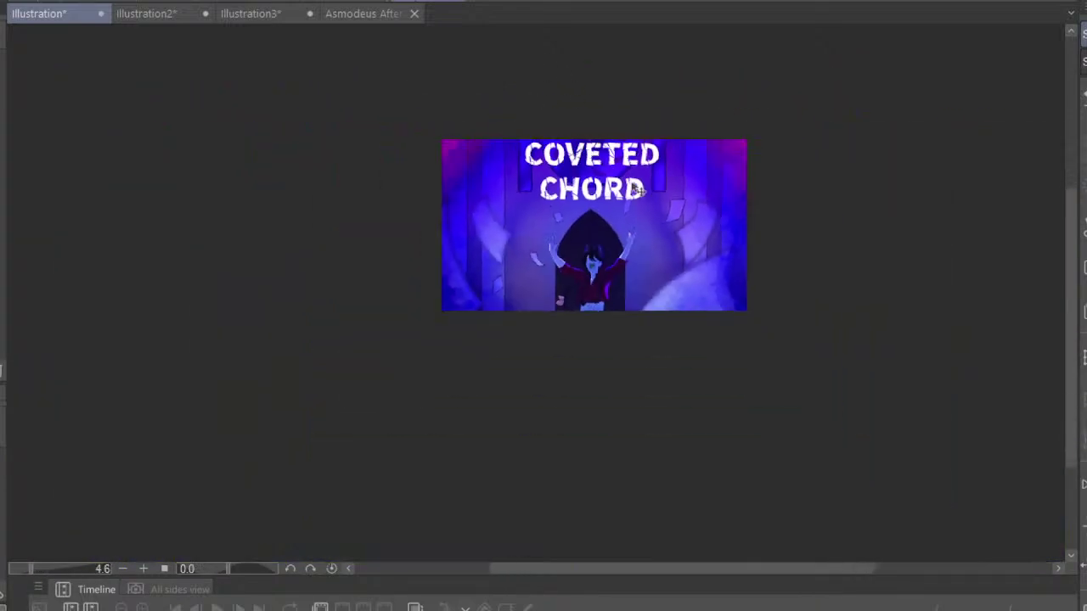
{"action": "scroll", "coordinate": [637, 192], "scroll_direction": "up", "scroll_amount": 1}
{"action": "scroll", "coordinate": [637, 192], "scroll_direction": "down", "scroll_amount": 2}
{"action": "scroll", "coordinate": [712, 250], "scroll_direction": "down", "scroll_amount": 1}
{"action": "scroll", "coordinate": [714, 244], "scroll_direction": "up", "scroll_amount": 1}
{"action": "scroll", "coordinate": [637, 159], "scroll_direction": "up", "scroll_amount": 1}
{"action": "key", "text": "h"}
{"action": "key", "text": "h"}
{"action": "scroll", "coordinate": [724, 204], "scroll_direction": "down", "scroll_amount": 1}
{"action": "scroll", "coordinate": [724, 204], "scroll_direction": "up", "scroll_amount": 3}
{"action": "scroll", "coordinate": [589, 153], "scroll_direction": "up", "scroll_amount": 2}
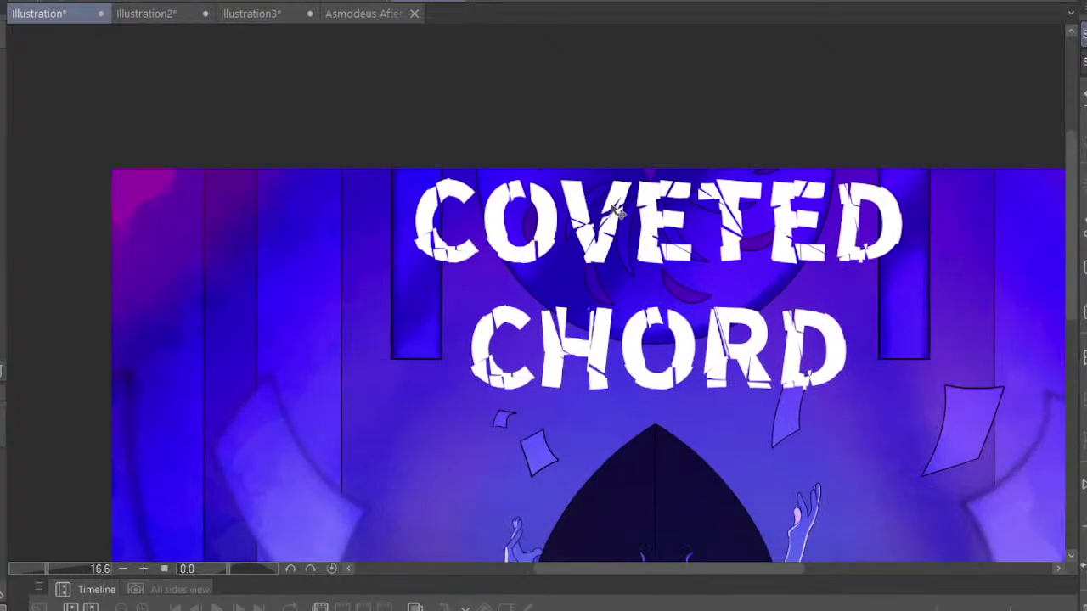
{"action": "scroll", "coordinate": [623, 213], "scroll_direction": "down", "scroll_amount": 3}
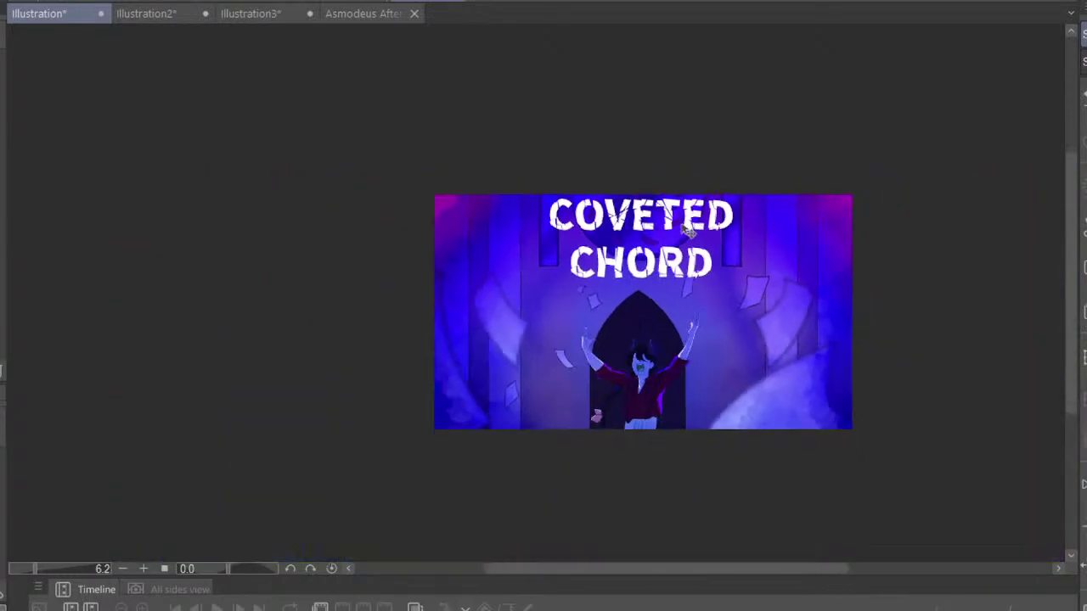
{"action": "scroll", "coordinate": [620, 220], "scroll_direction": "down", "scroll_amount": 1}
{"action": "scroll", "coordinate": [618, 225], "scroll_direction": "up", "scroll_amount": 1}
{"action": "scroll", "coordinate": [569, 188], "scroll_direction": "up", "scroll_amount": 2}
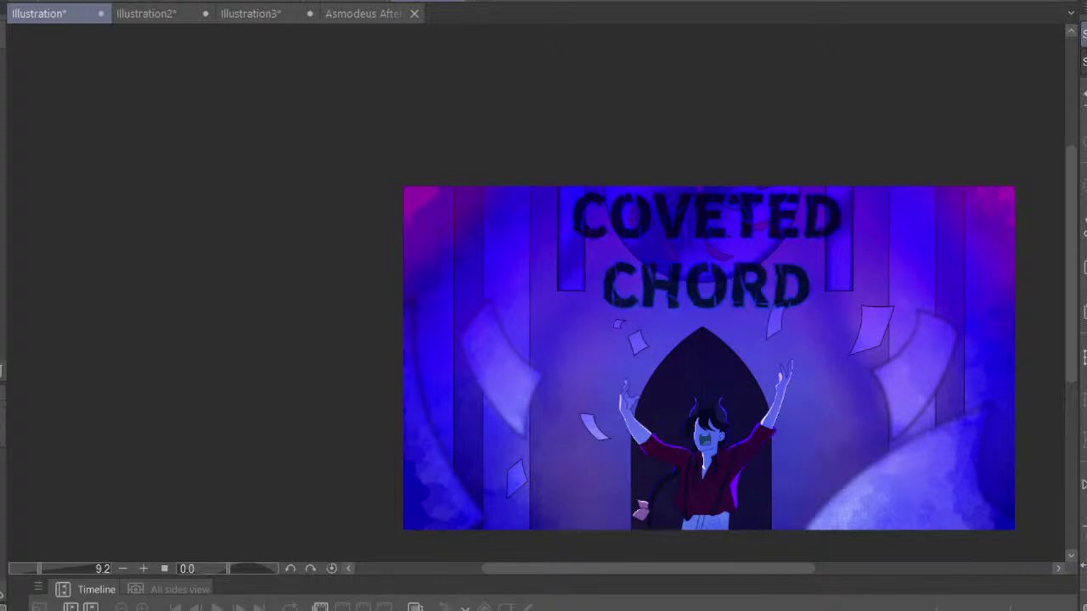
{"action": "scroll", "coordinate": [842, 182], "scroll_direction": "down", "scroll_amount": 4}
{"action": "scroll", "coordinate": [781, 204], "scroll_direction": "down", "scroll_amount": 1}
{"action": "scroll", "coordinate": [732, 223], "scroll_direction": "up", "scroll_amount": 3}
{"action": "scroll", "coordinate": [1002, 250], "scroll_direction": "up", "scroll_amount": 2}
{"action": "scroll", "coordinate": [891, 305], "scroll_direction": "up", "scroll_amount": 2}
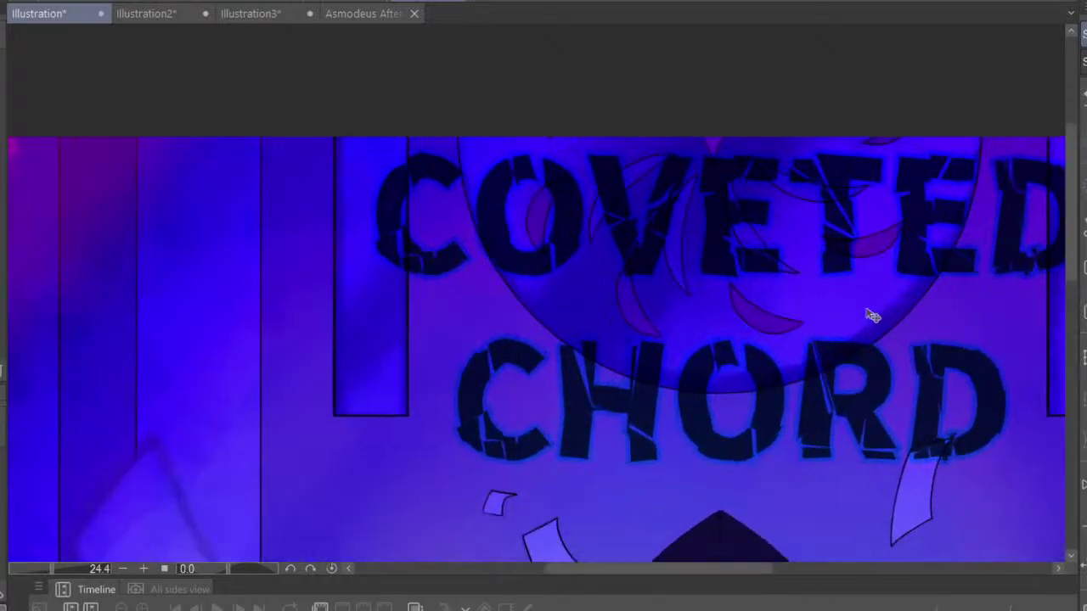
{"action": "scroll", "coordinate": [1054, 353], "scroll_direction": "up", "scroll_amount": 1}
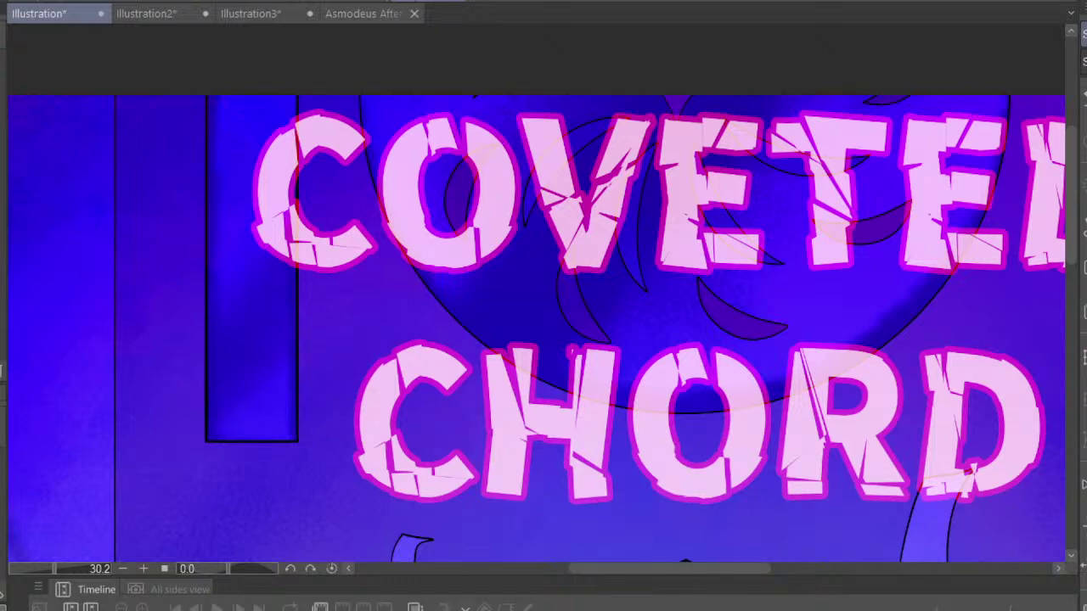
{"action": "scroll", "coordinate": [903, 318], "scroll_direction": "down", "scroll_amount": 1}
{"action": "scroll", "coordinate": [813, 309], "scroll_direction": "down", "scroll_amount": 2}
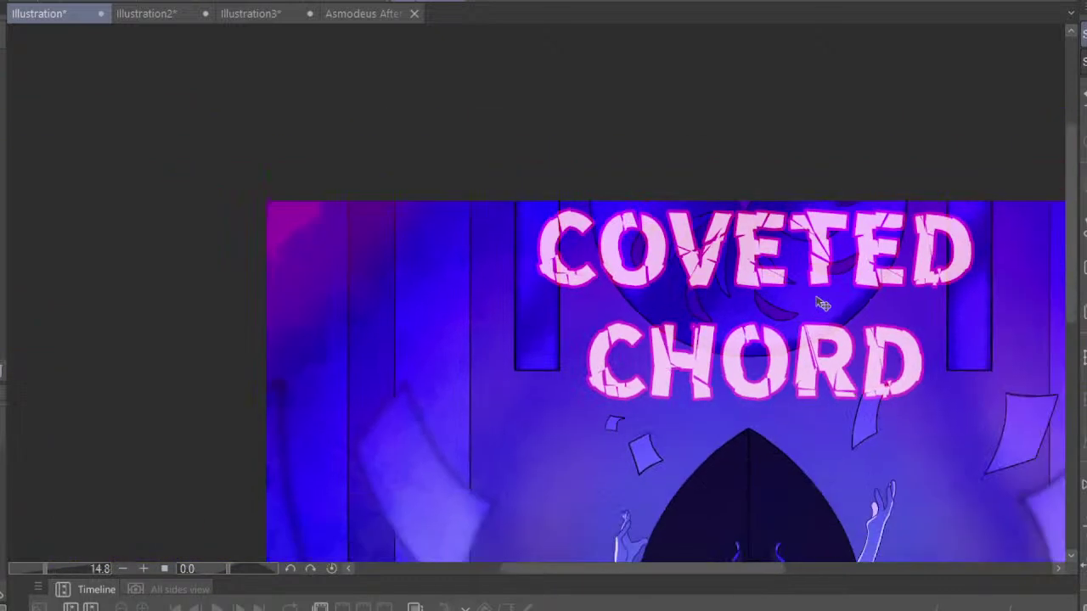
{"action": "scroll", "coordinate": [840, 237], "scroll_direction": "up", "scroll_amount": 1}
{"action": "scroll", "coordinate": [845, 233], "scroll_direction": "down", "scroll_amount": 1}
{"action": "scroll", "coordinate": [841, 238], "scroll_direction": "down", "scroll_amount": 2}
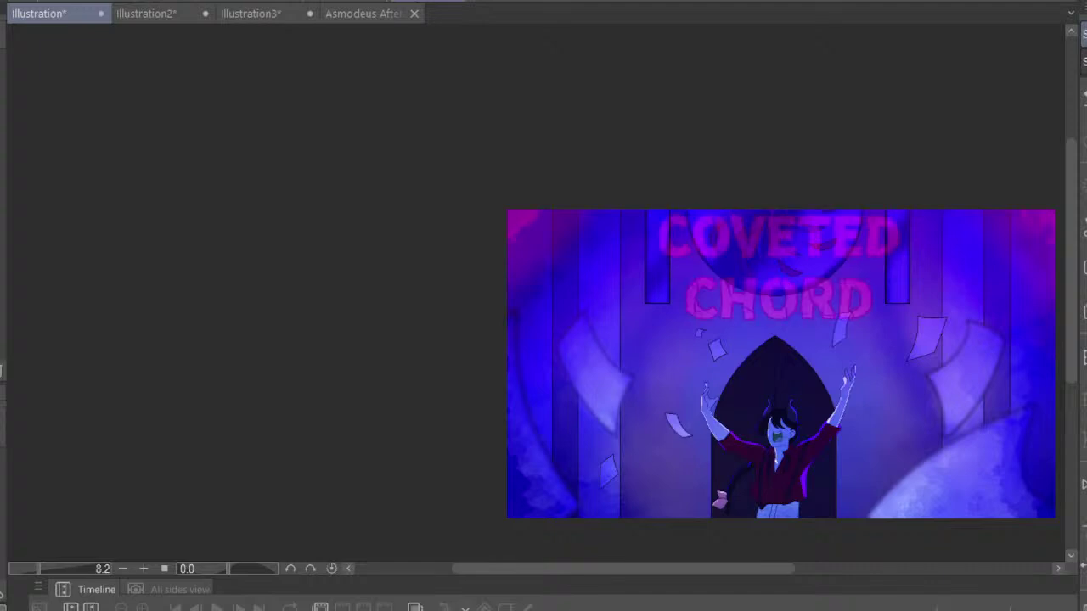
{"action": "scroll", "coordinate": [662, 163], "scroll_direction": "down", "scroll_amount": 3}
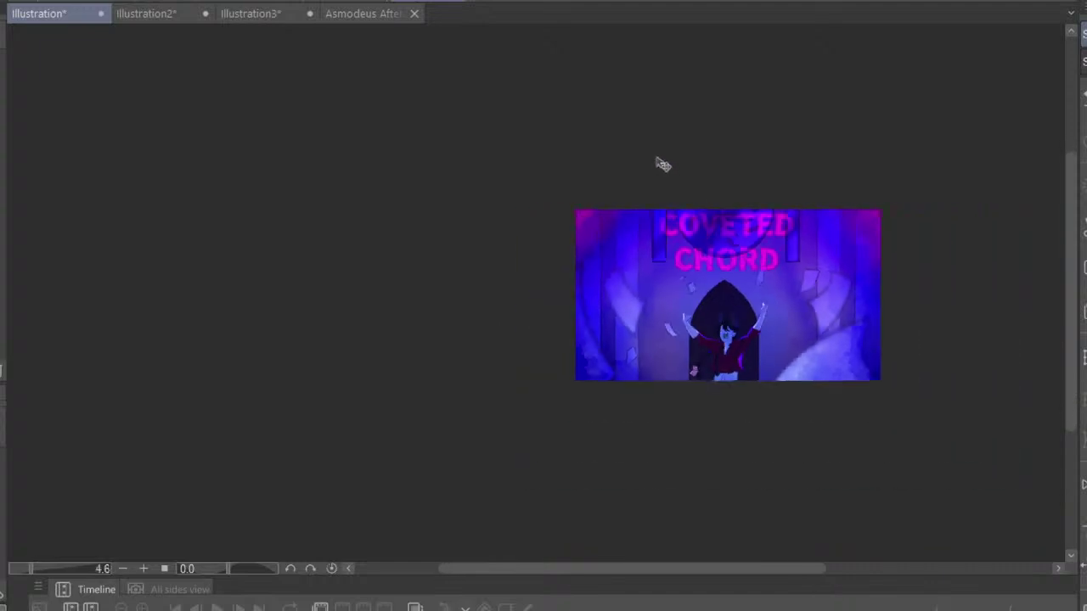
{"action": "scroll", "coordinate": [748, 197], "scroll_direction": "down", "scroll_amount": 2}
{"action": "scroll", "coordinate": [747, 197], "scroll_direction": "up", "scroll_amount": 2}
{"action": "scroll", "coordinate": [730, 199], "scroll_direction": "up", "scroll_amount": 3}
{"action": "scroll", "coordinate": [730, 199], "scroll_direction": "up", "scroll_amount": 1}
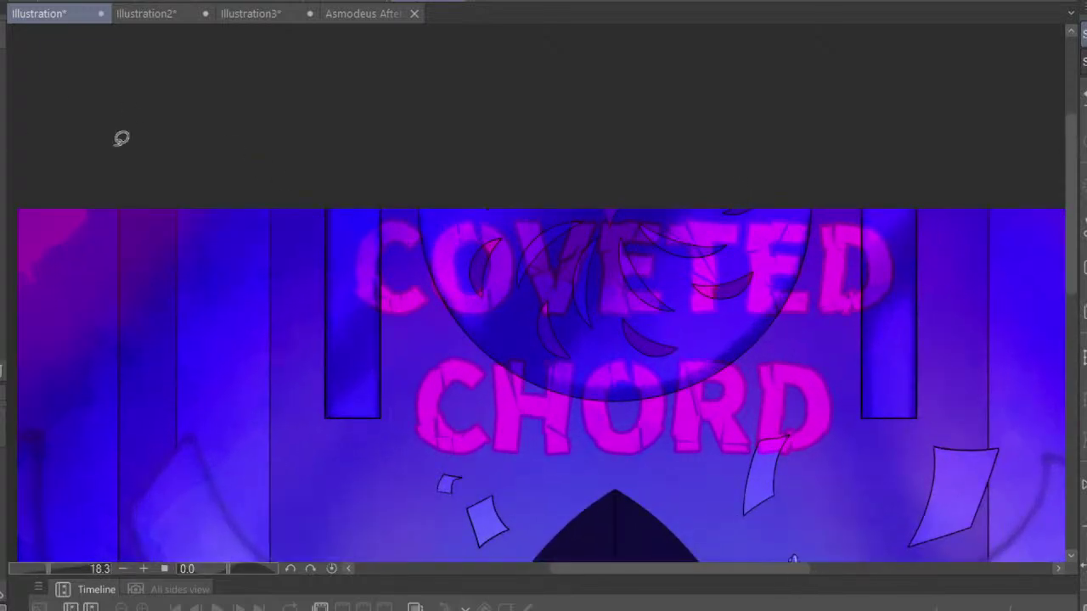
Lasso the area around the title lettering, adjust the selection, then deselect
{"action": "mouse_move", "coordinate": [308, 188]}
{"action": "left_mouse_down"}
{"action": "mouse_move", "coordinate": [991, 391]}
{"action": "mouse_move", "coordinate": [801, 153]}
{"action": "left_mouse_up"}
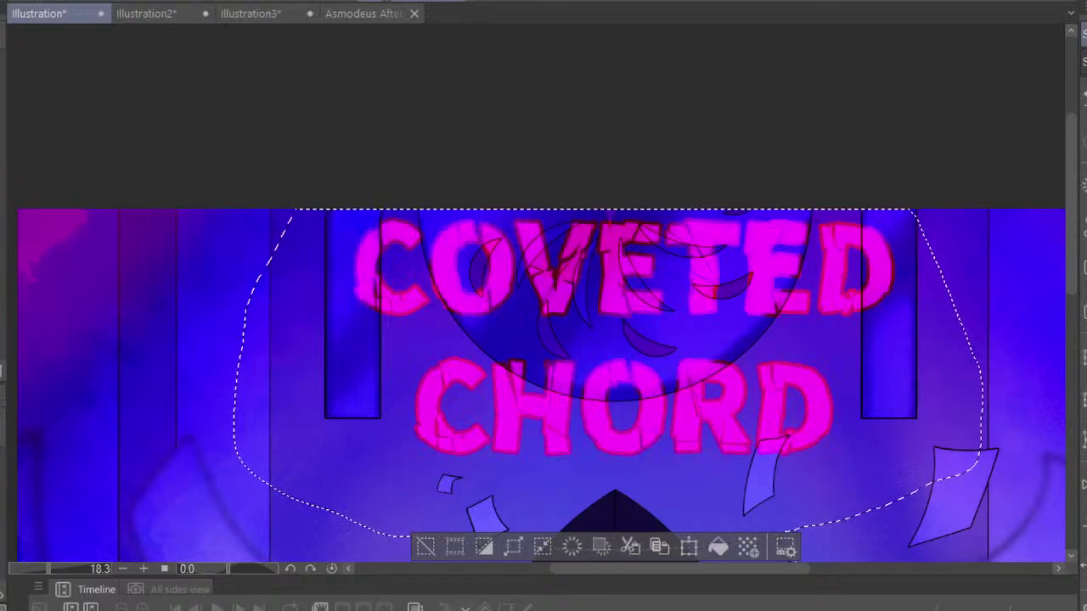
{"action": "left_click_drag", "start_coordinate": [759, 354], "coordinate": [747, 366]}
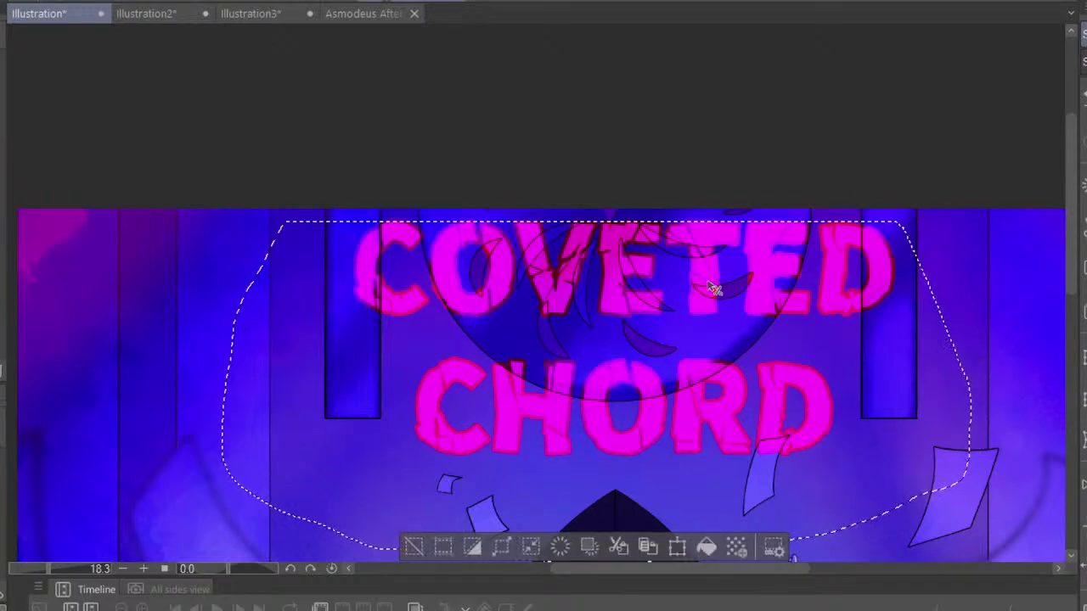
{"action": "left_click_drag", "start_coordinate": [711, 286], "coordinate": [728, 276]}
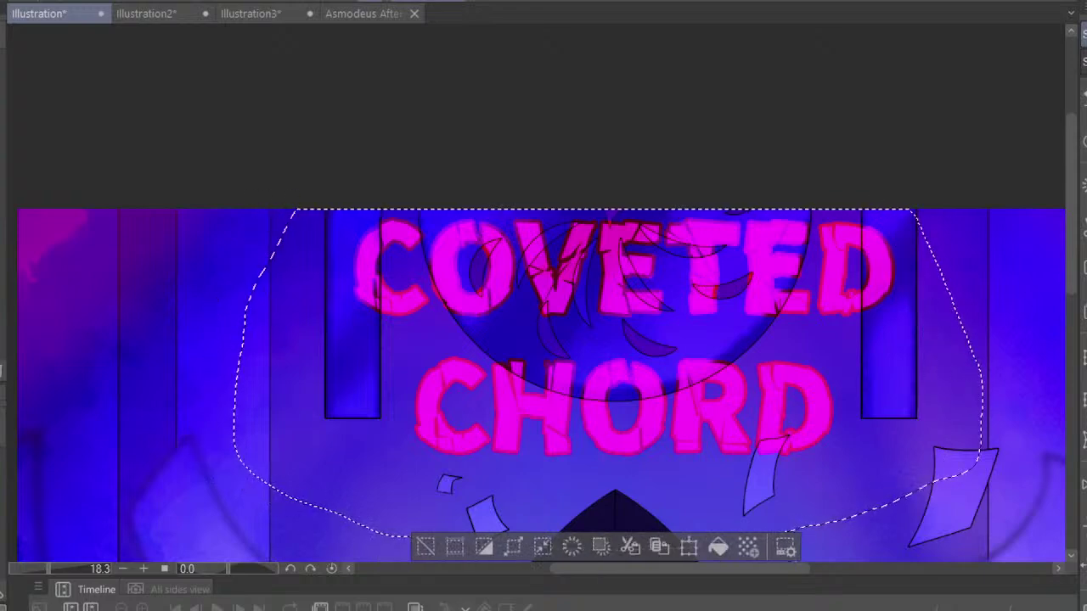
{"action": "left_click", "coordinate": [388, 128]}
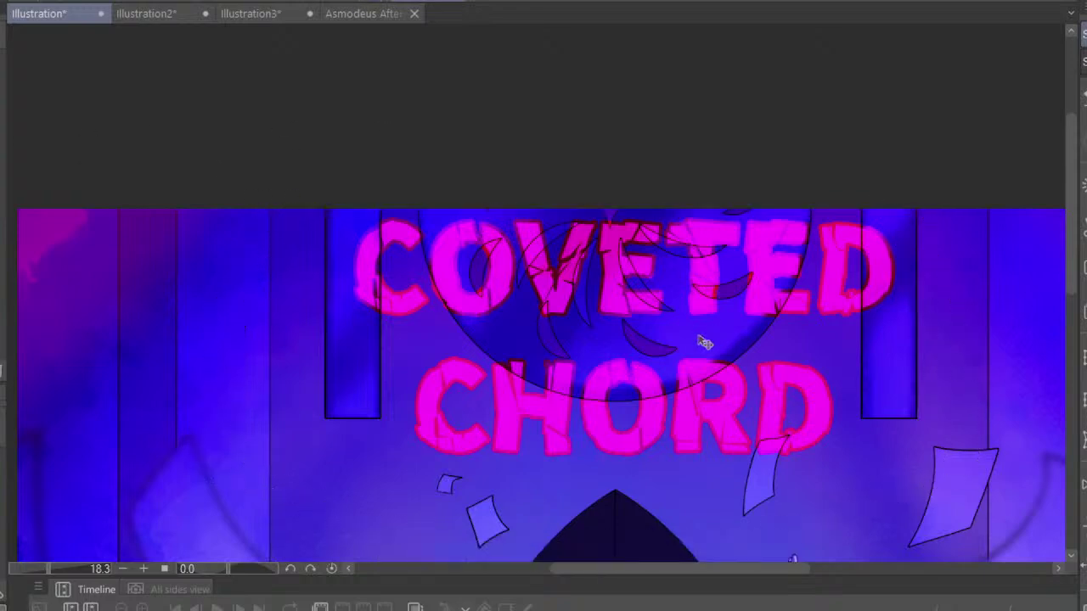
Try smearing the title lettering sideways, then undo back to crisp letters
{"action": "left_click_drag", "start_coordinate": [696, 344], "coordinate": [665, 351]}
{"action": "key", "text": "ctrl+z"}
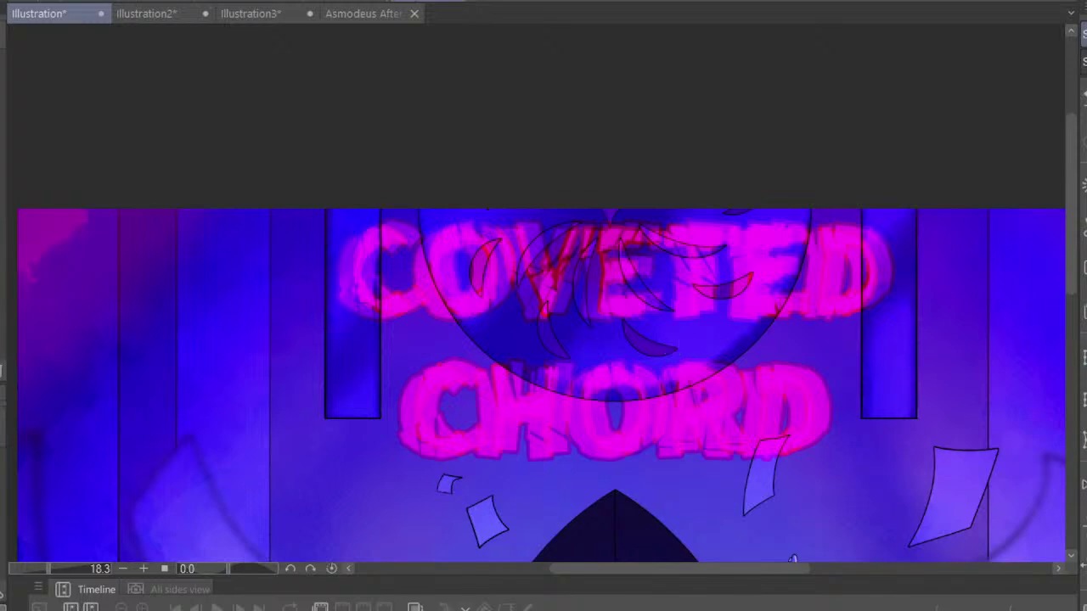
{"action": "key", "text": "ctrl+z"}
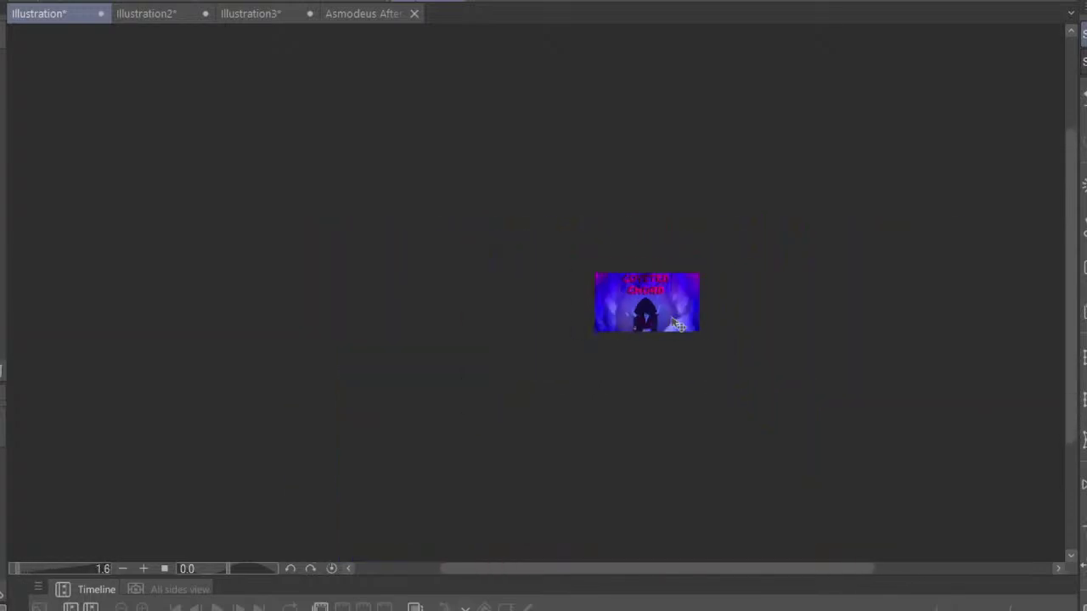
{"action": "scroll", "coordinate": [667, 331], "scroll_direction": "down", "scroll_amount": 1}
{"action": "scroll", "coordinate": [667, 330], "scroll_direction": "up", "scroll_amount": 2}
{"action": "scroll", "coordinate": [667, 330], "scroll_direction": "up", "scroll_amount": 2}
{"action": "scroll", "coordinate": [868, 316], "scroll_direction": "up", "scroll_amount": 1}
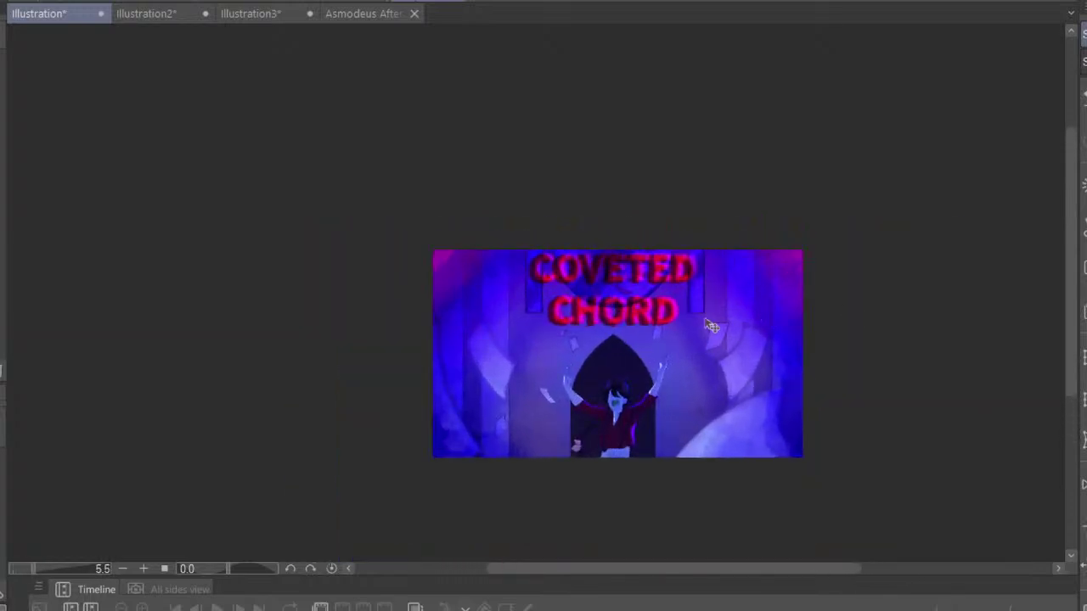
{"action": "scroll", "coordinate": [627, 307], "scroll_direction": "up", "scroll_amount": 3}
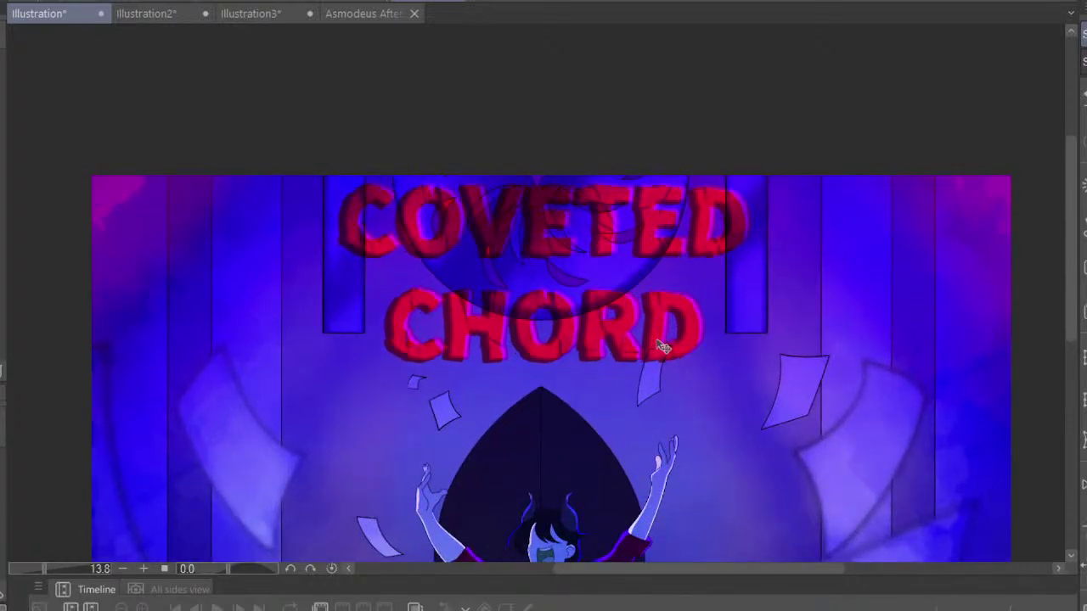
{"action": "scroll", "coordinate": [670, 339], "scroll_direction": "down", "scroll_amount": 1}
{"action": "scroll", "coordinate": [713, 315], "scroll_direction": "down", "scroll_amount": 2}
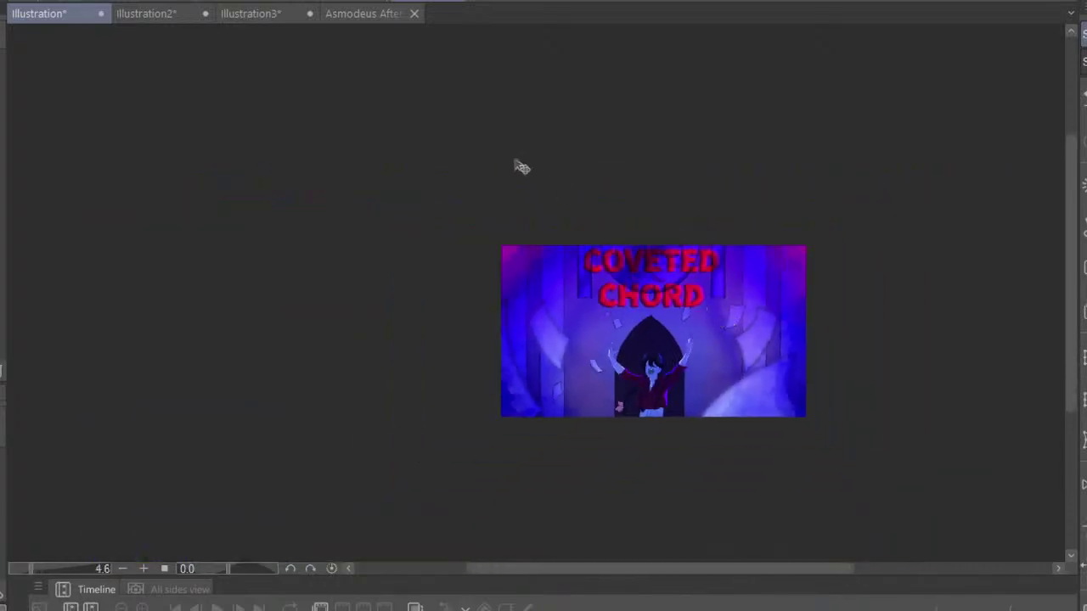
{"action": "scroll", "coordinate": [552, 247], "scroll_direction": "up", "scroll_amount": 2}
Mirror the canvas view to check the finished composition
{"action": "key", "text": "h"}
{"action": "key", "text": "h"}
{"action": "scroll", "coordinate": [662, 187], "scroll_direction": "down", "scroll_amount": 2}
{"action": "scroll", "coordinate": [708, 243], "scroll_direction": "down", "scroll_amount": 1}
{"action": "scroll", "coordinate": [600, 236], "scroll_direction": "up", "scroll_amount": 2}
{"action": "scroll", "coordinate": [610, 246], "scroll_direction": "up", "scroll_amount": 2}
{"action": "scroll", "coordinate": [611, 246], "scroll_direction": "up", "scroll_amount": 1}
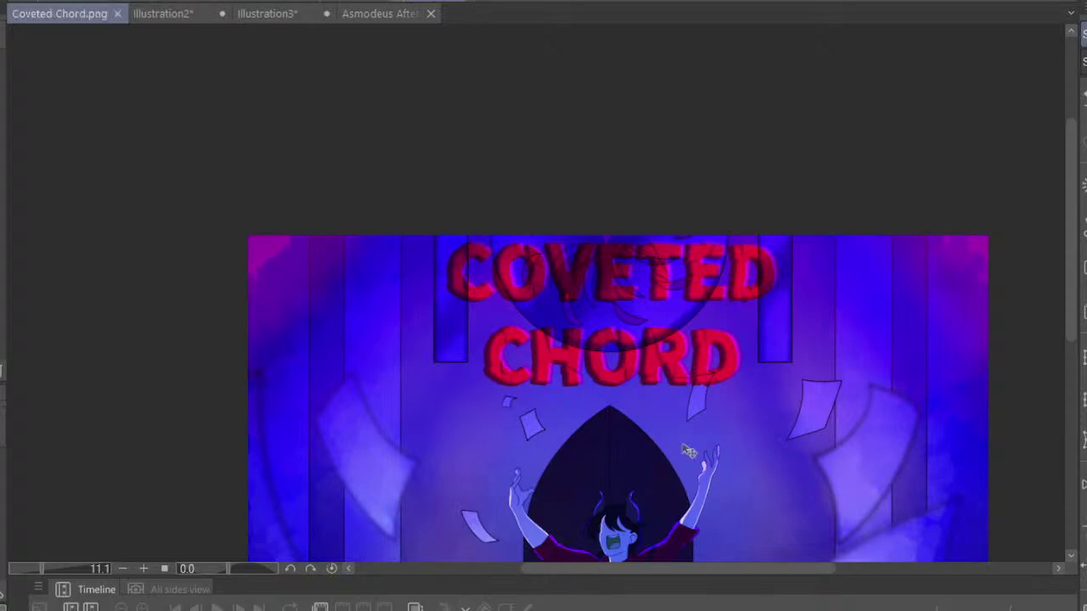
{"action": "scroll", "coordinate": [606, 303], "scroll_direction": "up", "scroll_amount": 2}
{"action": "scroll", "coordinate": [612, 304], "scroll_direction": "up", "scroll_amount": 2}
{"action": "scroll", "coordinate": [612, 357], "scroll_direction": "up", "scroll_amount": 2}
{"action": "scroll", "coordinate": [506, 360], "scroll_direction": "down", "scroll_amount": 2}
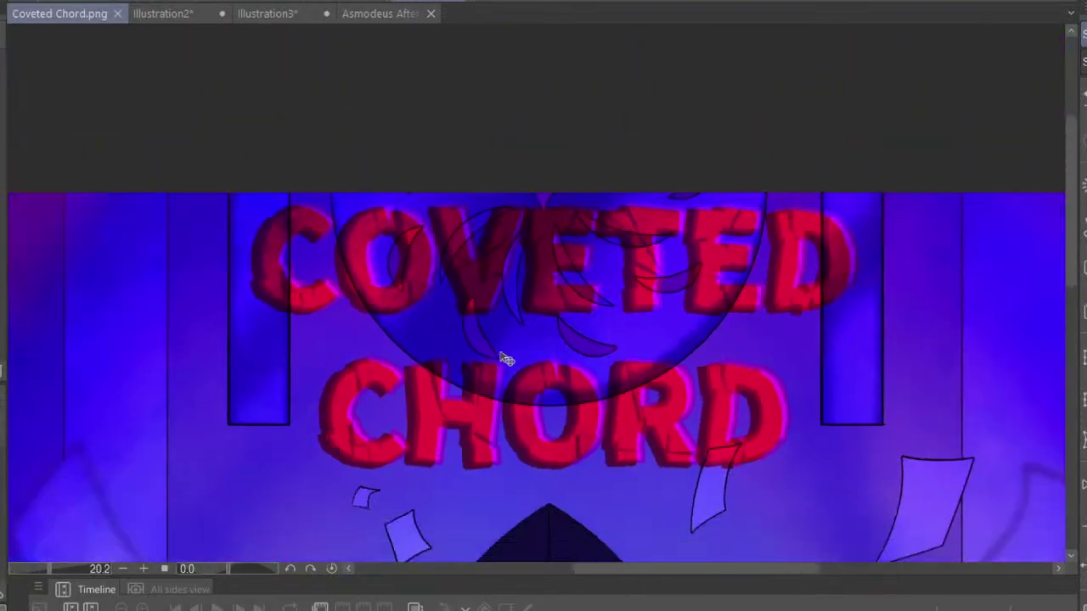
{"action": "scroll", "coordinate": [506, 361], "scroll_direction": "up", "scroll_amount": 1}
{"action": "scroll", "coordinate": [517, 381], "scroll_direction": "down", "scroll_amount": 3}
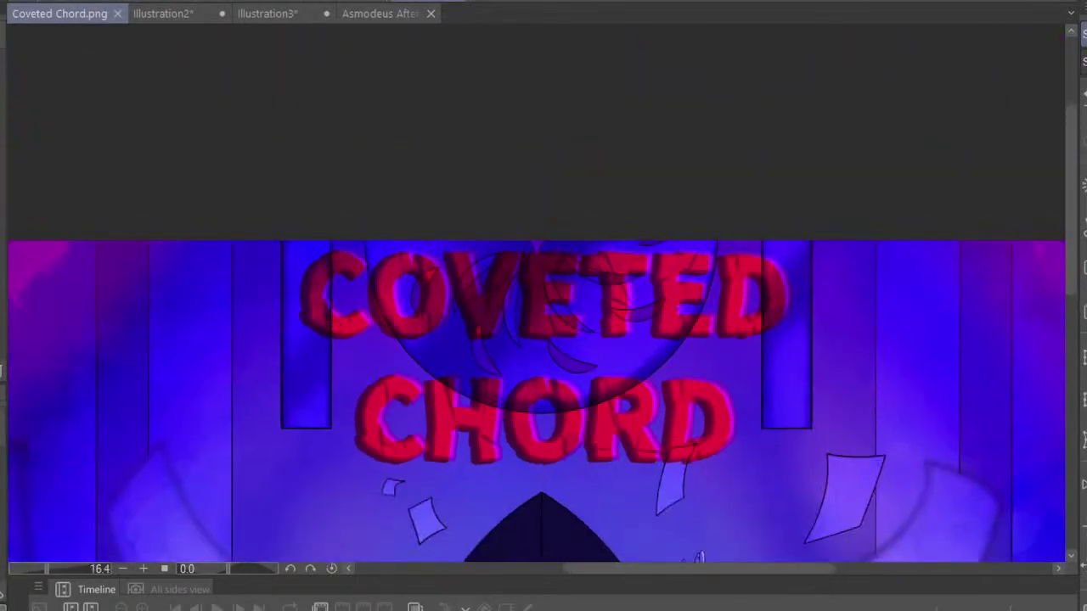
Close the Coveted Chord.png document
{"action": "left_click", "coordinate": [117, 14]}
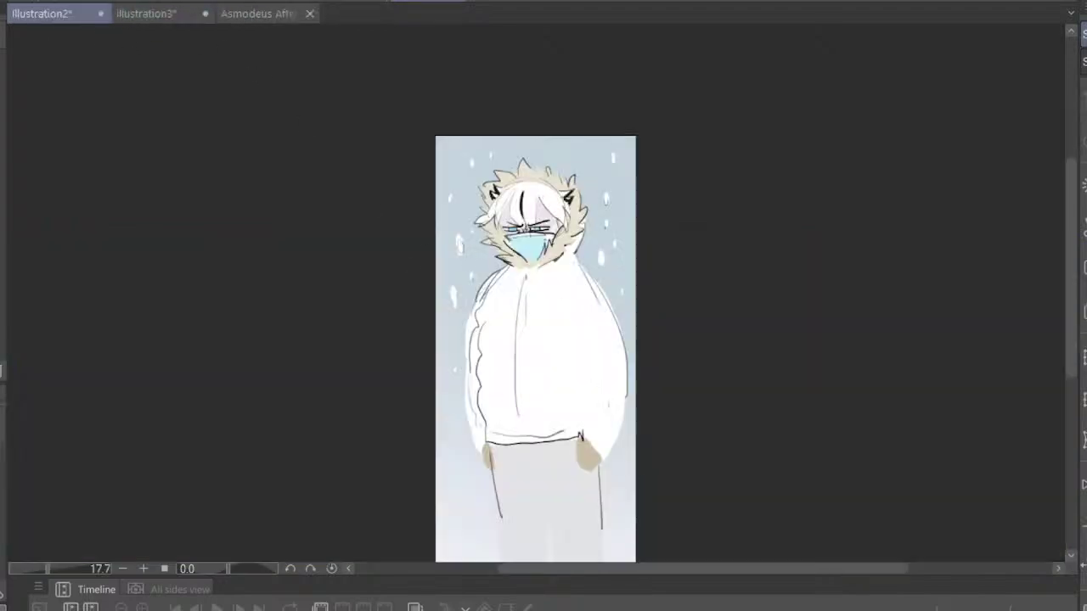